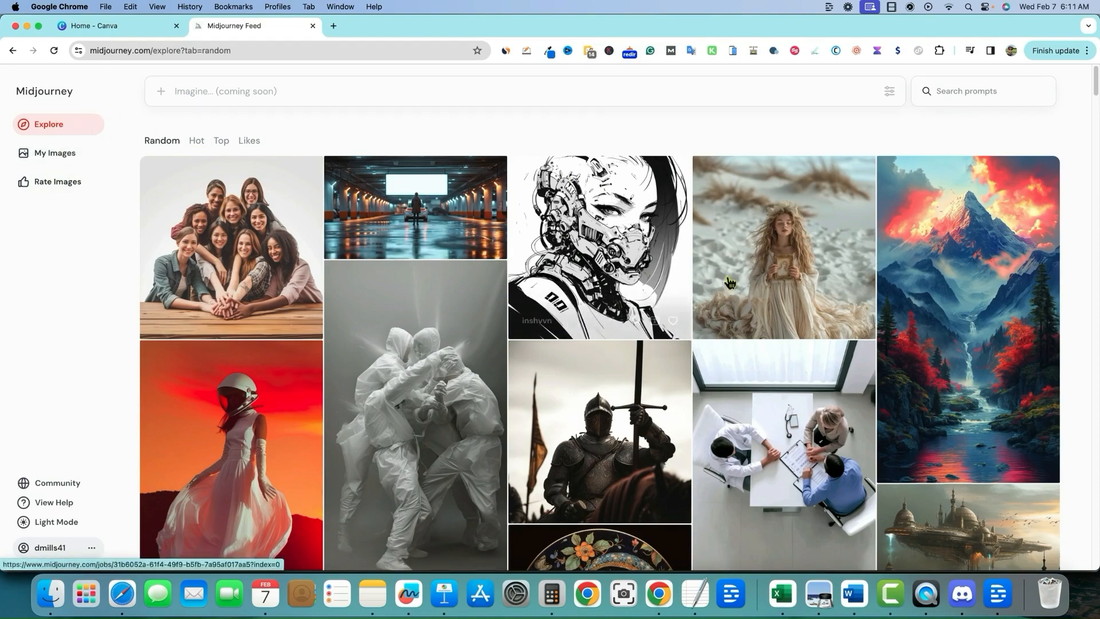
# Switch to Discord, accept the newly detected audio input device and dismiss the Repeating Events notice.
pyautogui.scroll(-20, 730, 283)
pyautogui.scroll(20, 787, 308)
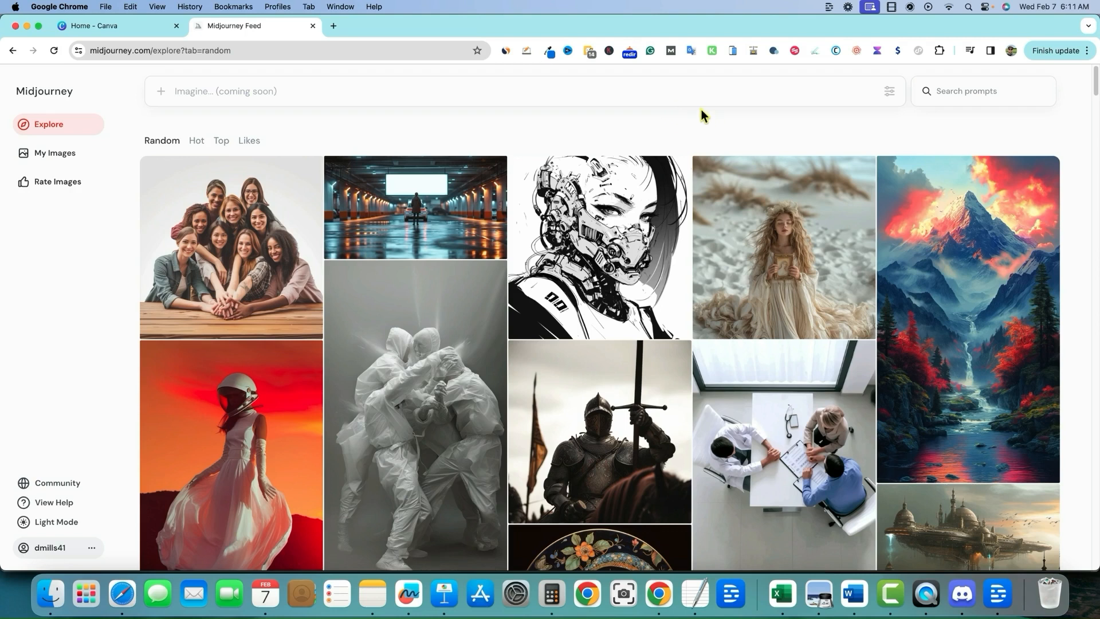
pyautogui.click(957, 594)
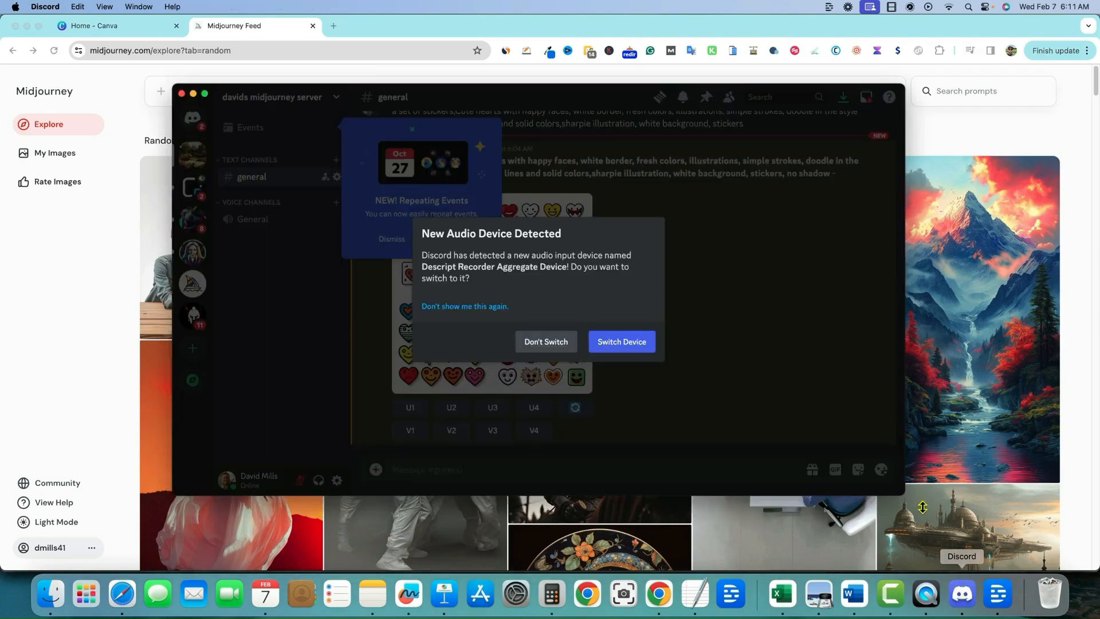
pyautogui.click(613, 344)
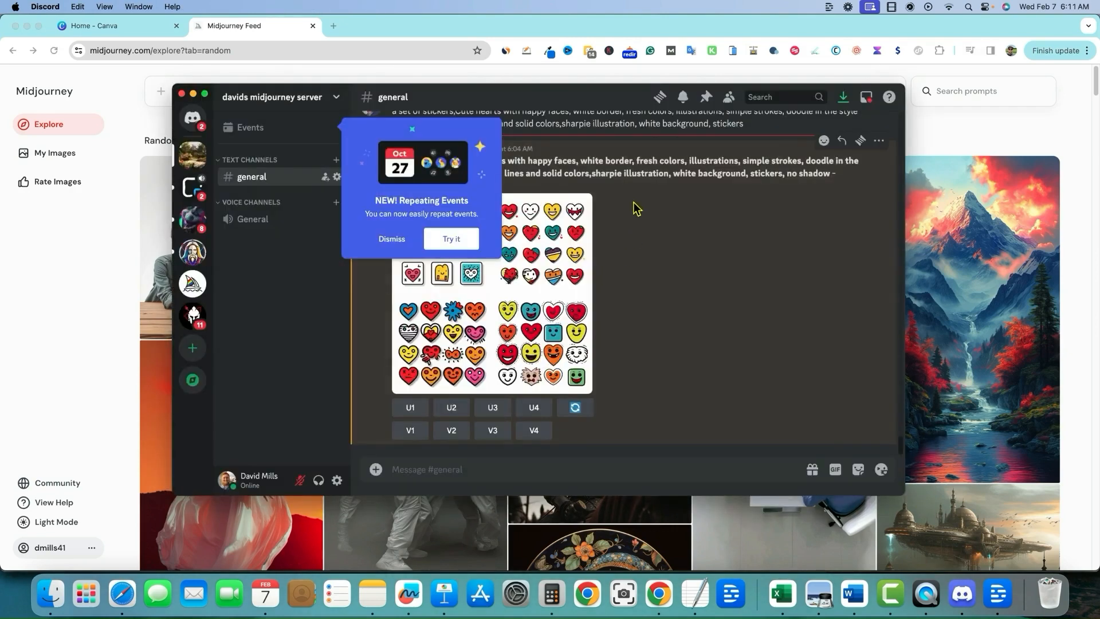
pyautogui.click(392, 238)
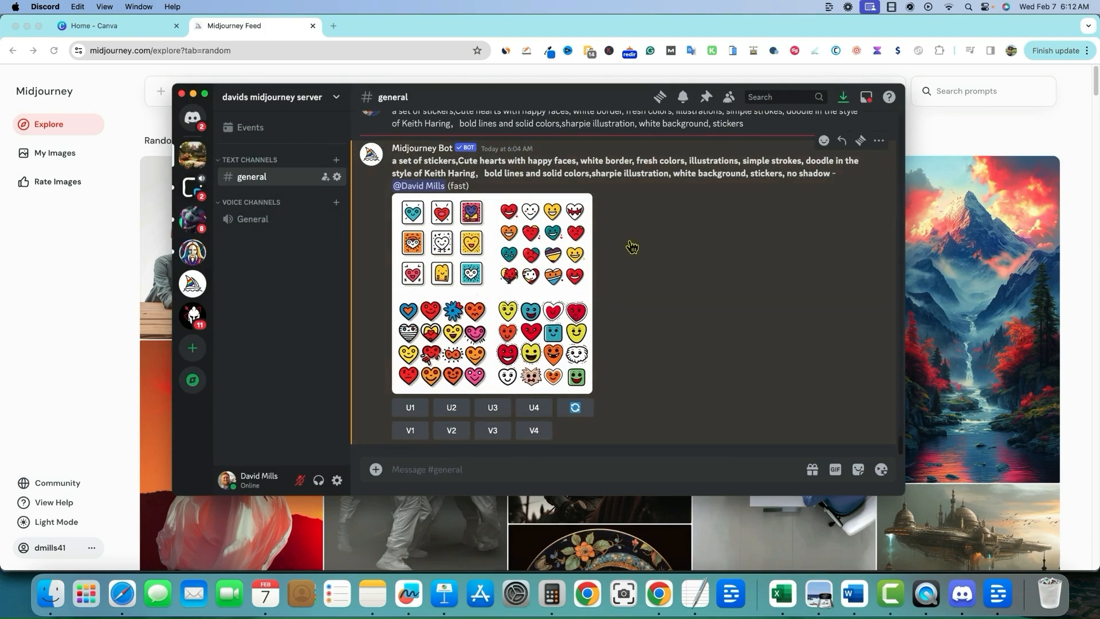
# Return to the Midjourney site in Chrome and search the prompts for "clip art".
pyautogui.click(1012, 126)
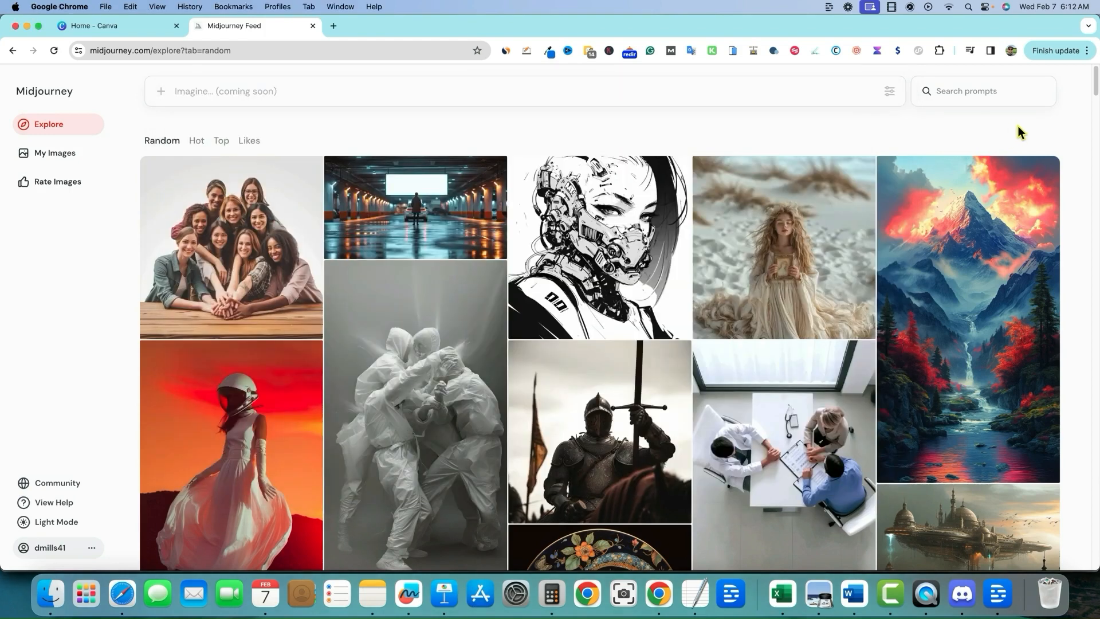
pyautogui.click(961, 92)
pyautogui.write('clip art')
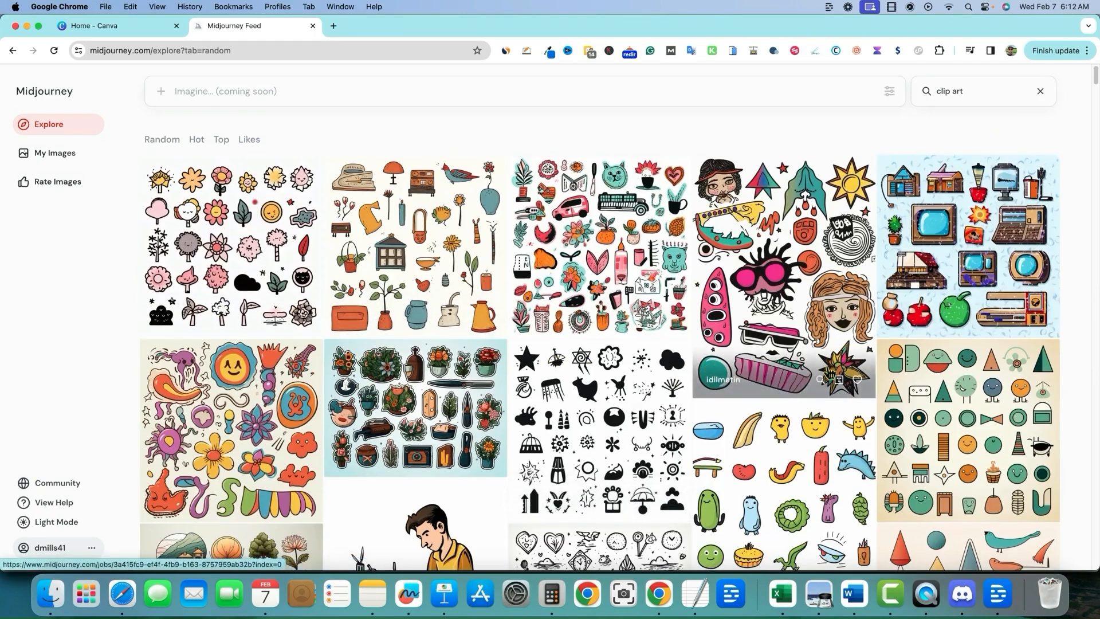
pyautogui.scroll(-1, 642, 321)
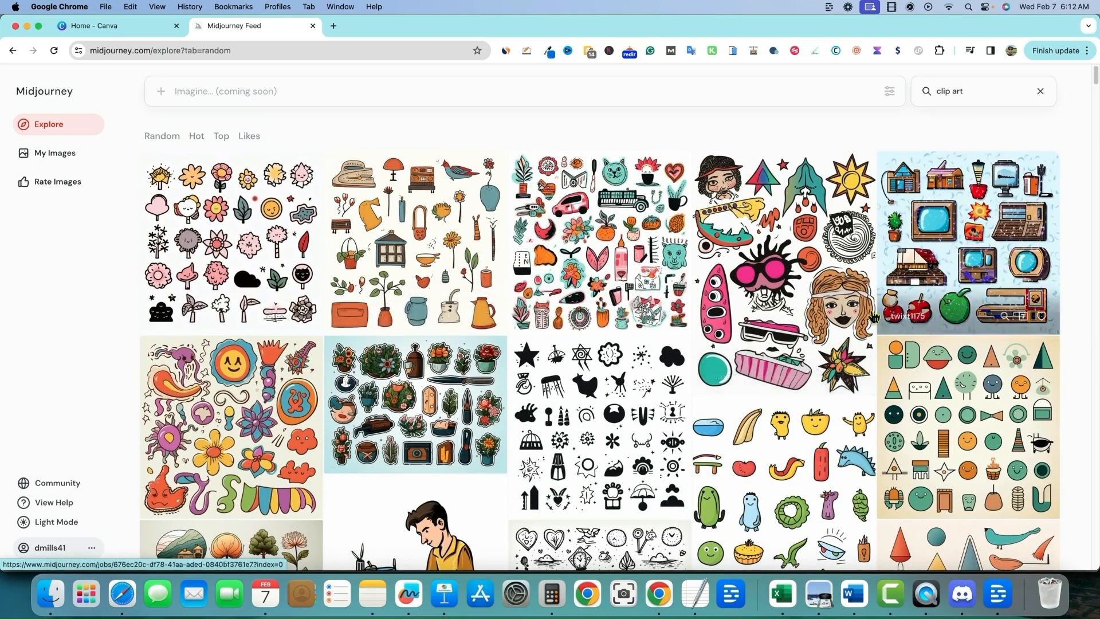
# Open the clip art result with simple household objects and compare its prompt with those of the next few images.
pyautogui.click(480, 317)
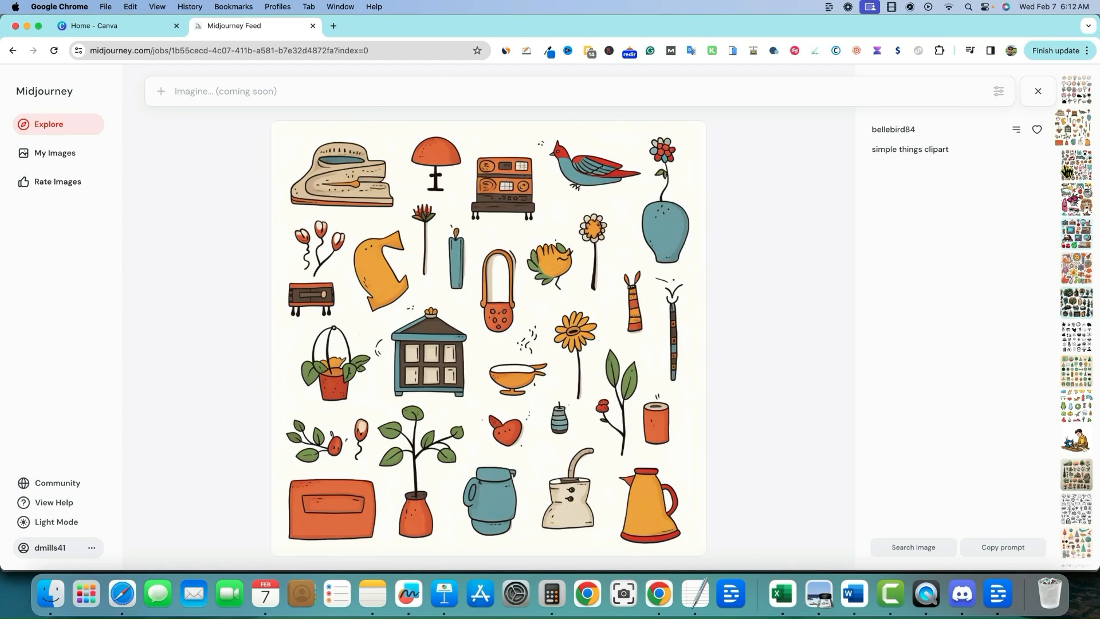
pyautogui.click(1070, 171)
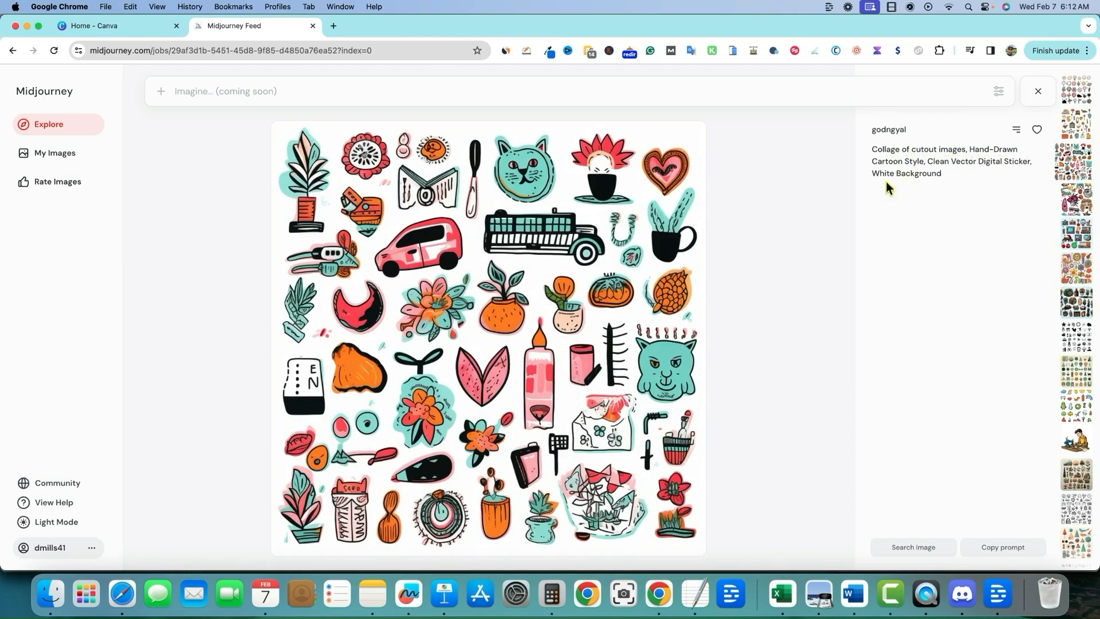
pyautogui.scroll(-1, 859, 436)
pyautogui.scroll(-1, 862, 424)
pyautogui.scroll(-1, 902, 413)
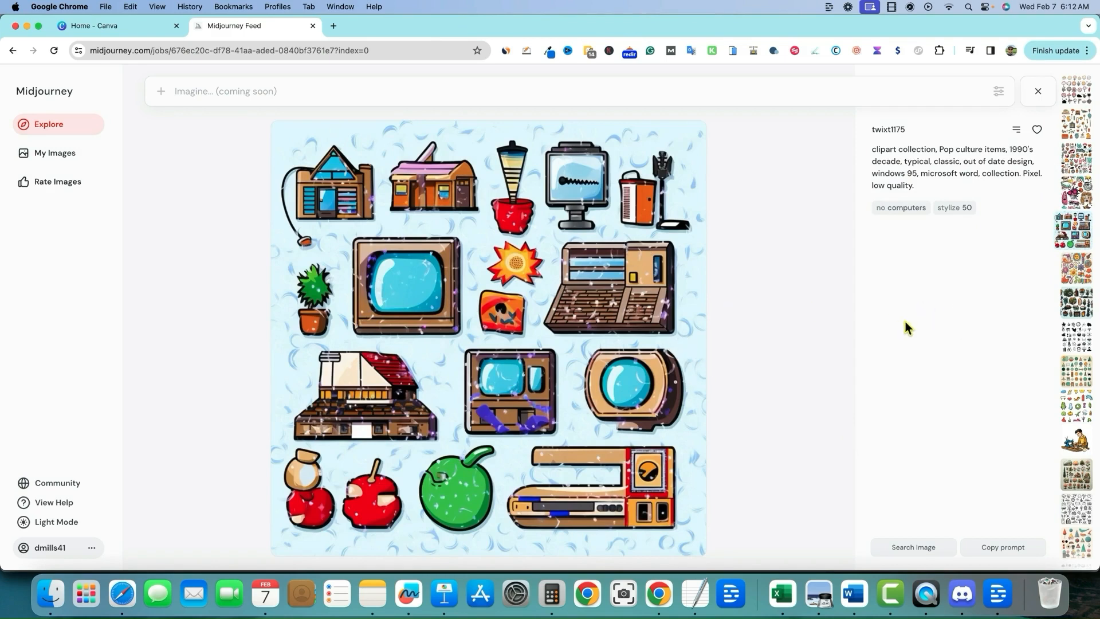
# Browse the following clip art results one by one as far as the groovy stickers image, examining the wording of their prompts.
pyautogui.press('Down')
pyautogui.press('Down')
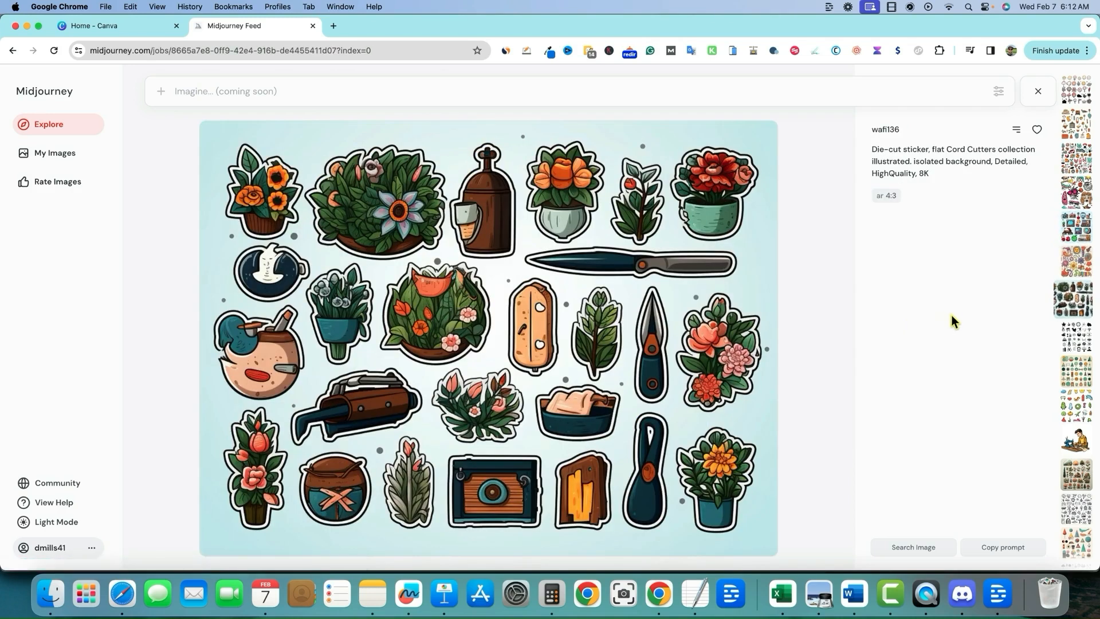
pyautogui.press('Down')
pyautogui.press('Down')
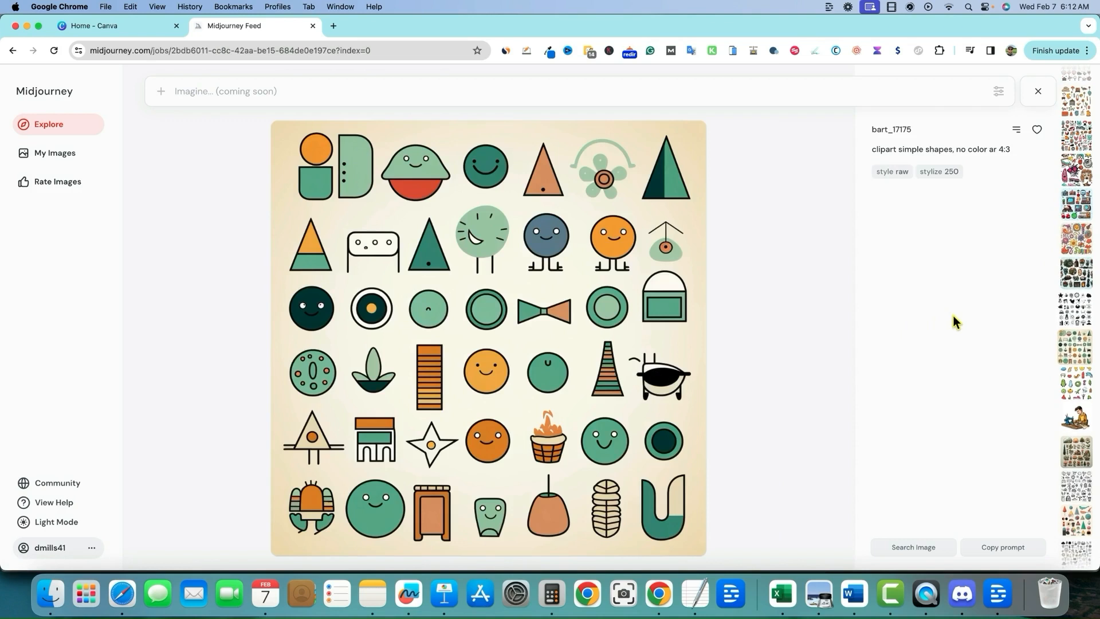
pyautogui.press('Up')
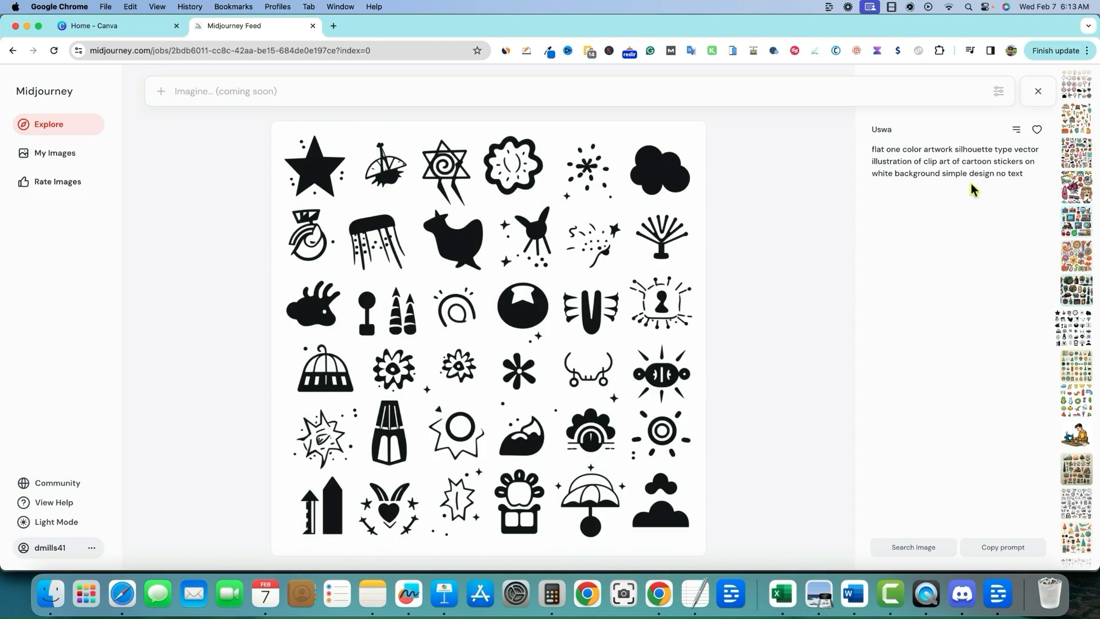
pyautogui.press('Down')
pyautogui.press('Down')
pyautogui.press('Down')
pyautogui.press('Down')
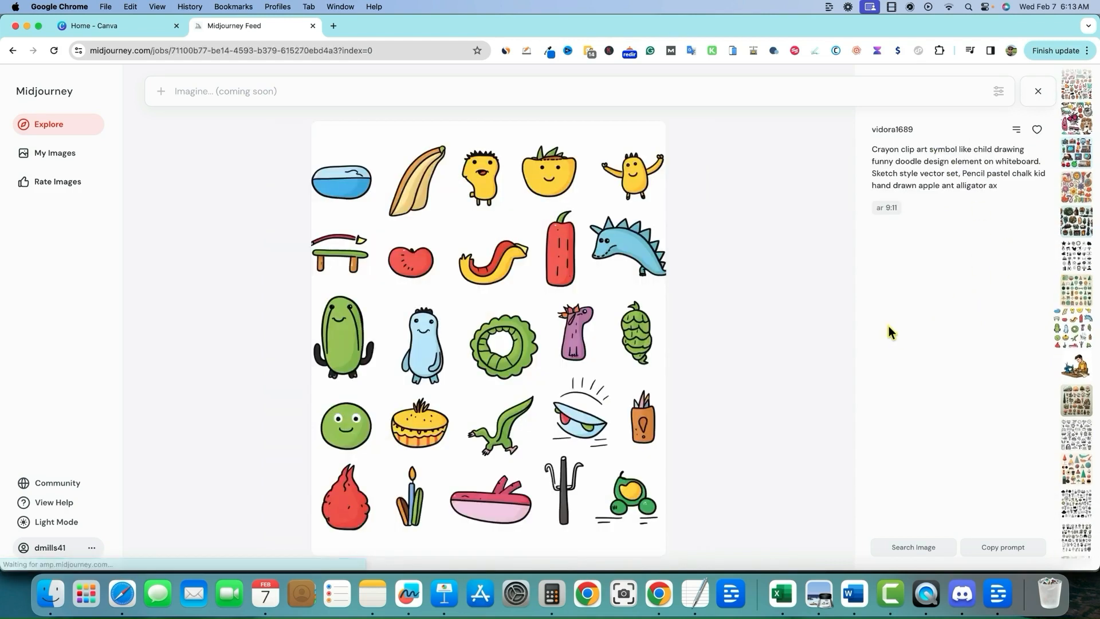
pyautogui.press('Down')
pyautogui.press('Down')
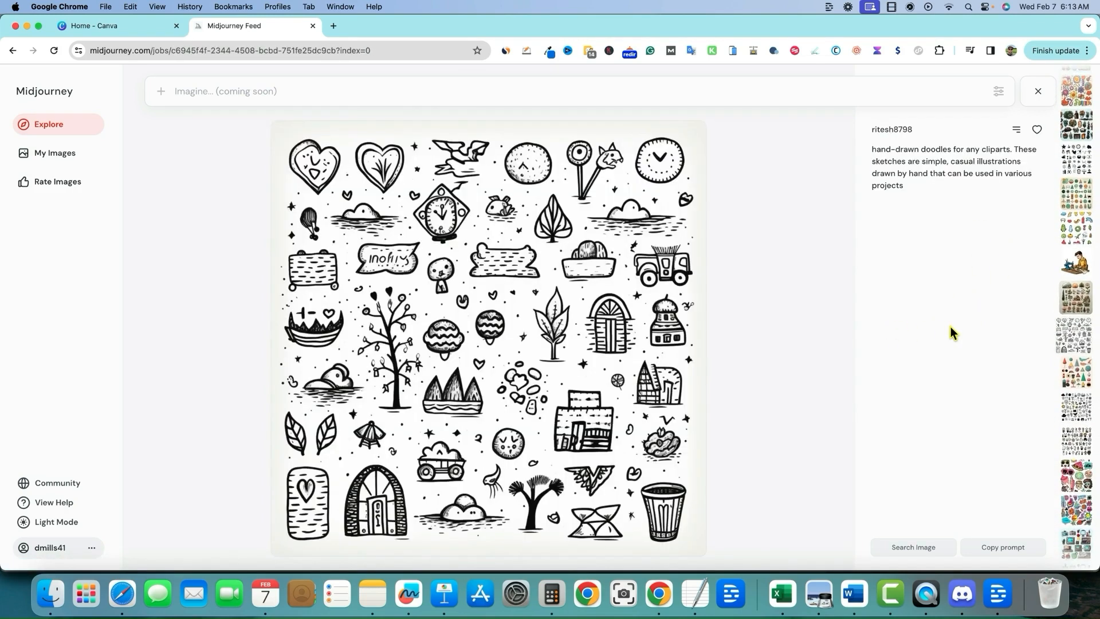
pyautogui.press('Down')
pyautogui.press('Down')
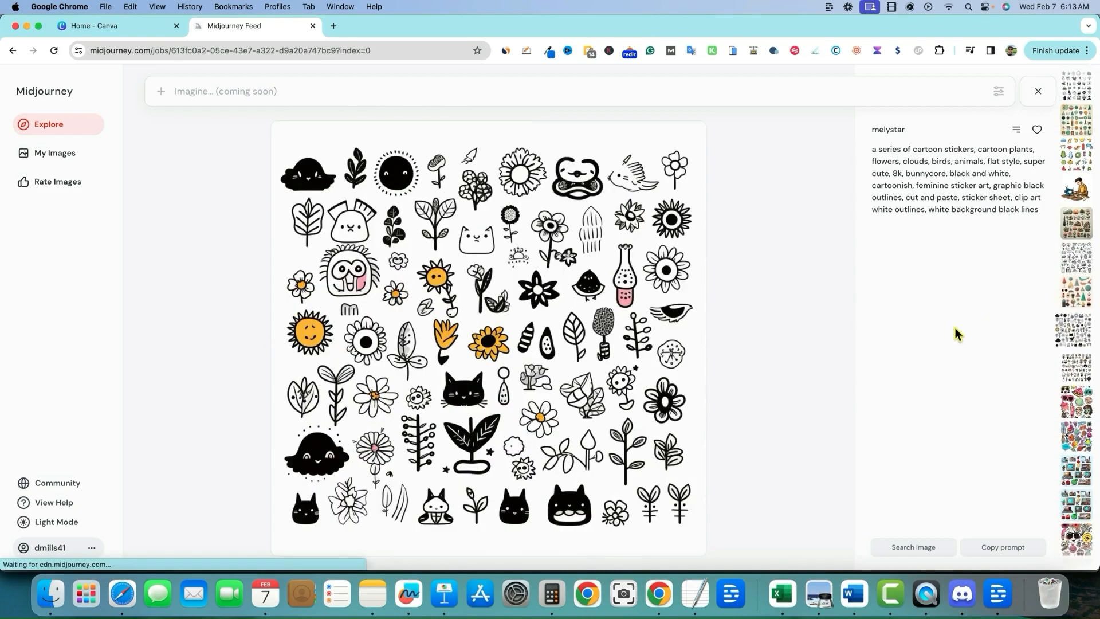
pyautogui.press('Down')
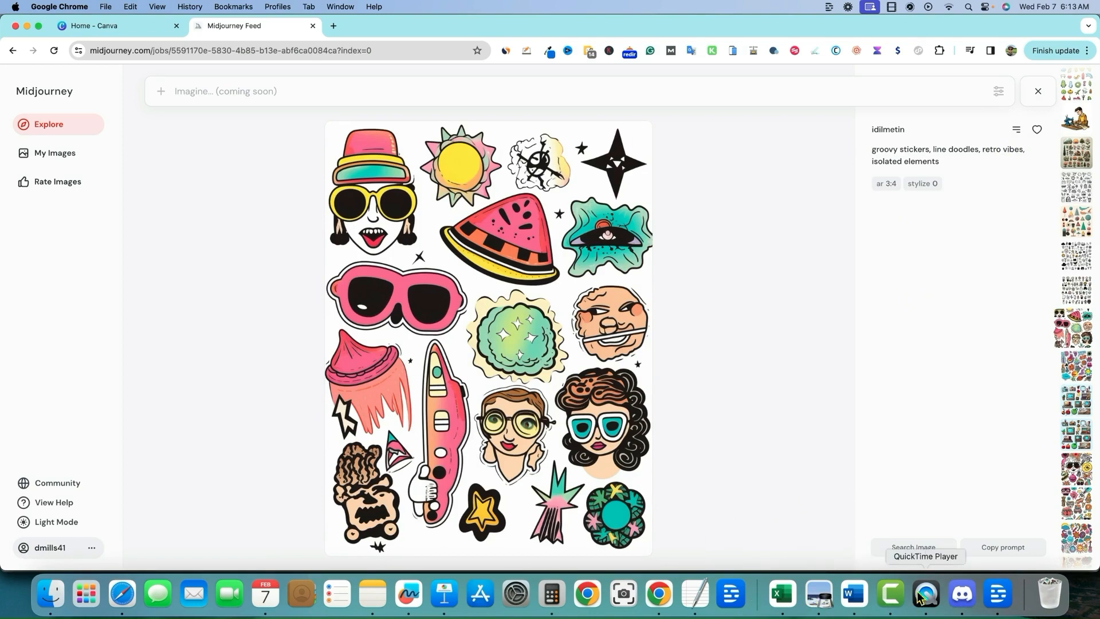
# Bring up Discord and the TextEdit note, and highlight the prompt for cute hearts with white border.
pyautogui.click(962, 594)
pyautogui.click(696, 599)
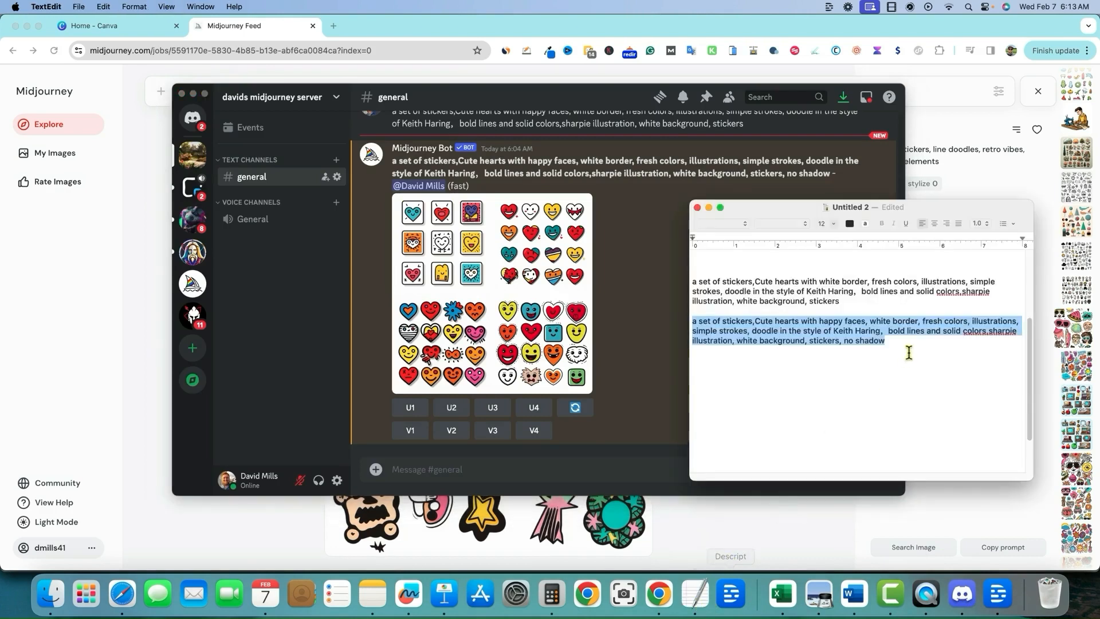
pyautogui.click(885, 339)
pyautogui.moveTo(872, 307); pyautogui.dragTo(682, 283)
# Examine the generated heart sticker grids in the Discord general channel and compare them with their prompts.
pyautogui.click(635, 299)
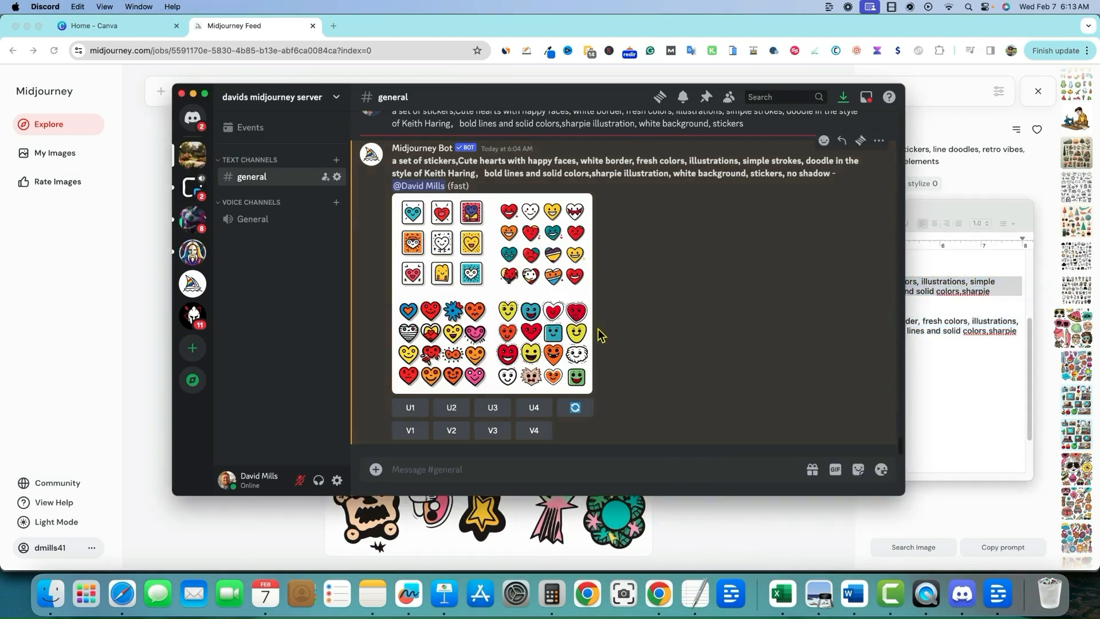
pyautogui.scroll(5, 602, 298)
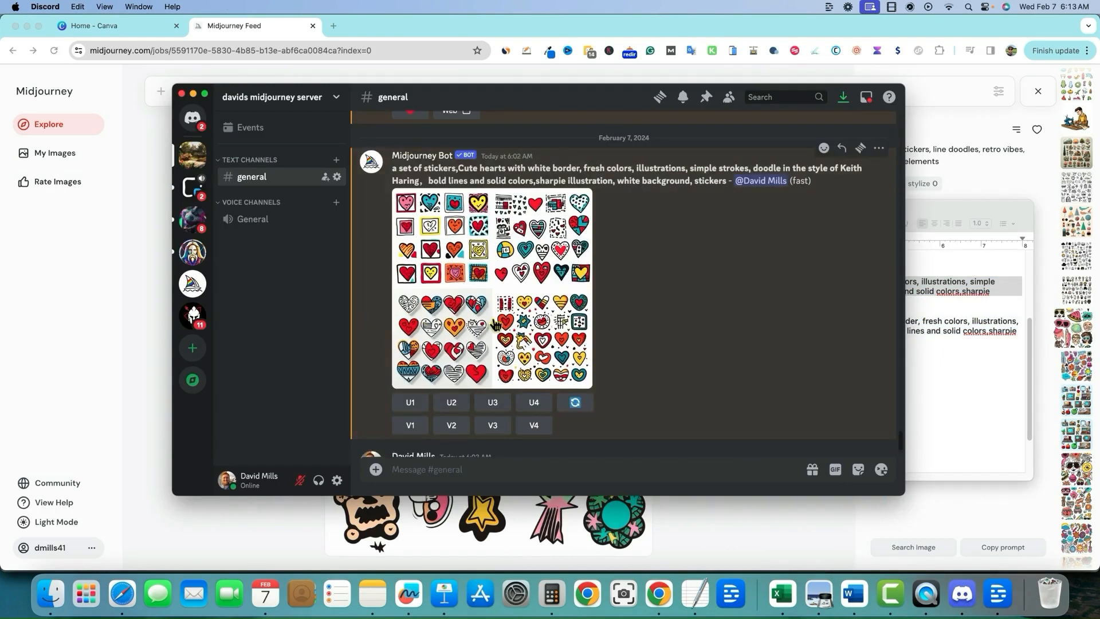
pyautogui.scroll(5, 497, 326)
pyautogui.scroll(-7, 504, 333)
pyautogui.scroll(2, 506, 333)
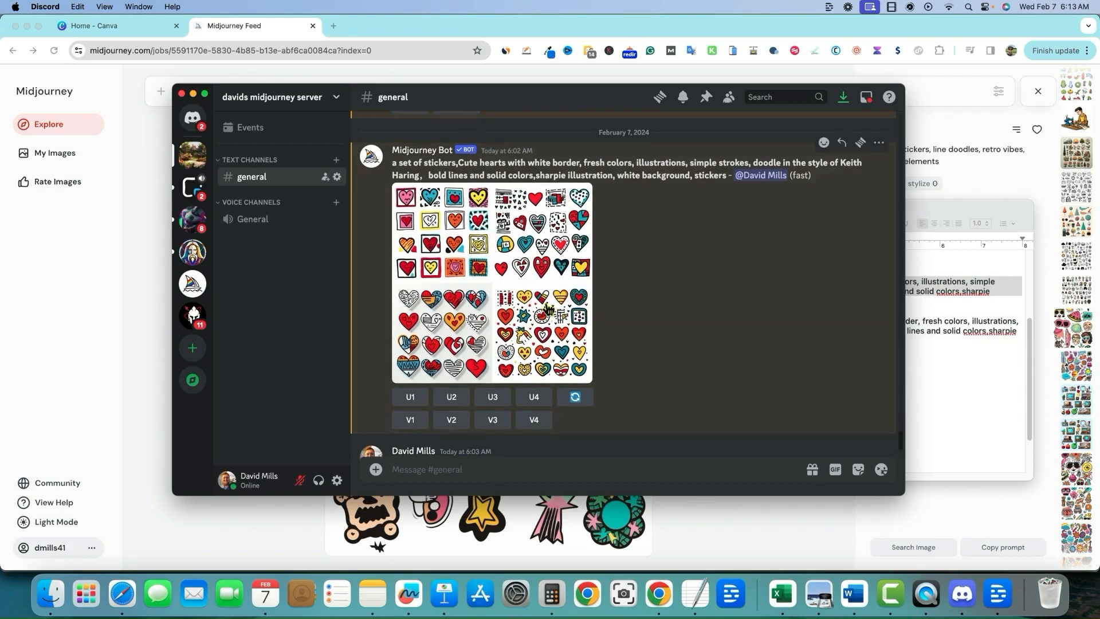
pyautogui.scroll(-2, 632, 337)
pyautogui.scroll(-8, 632, 336)
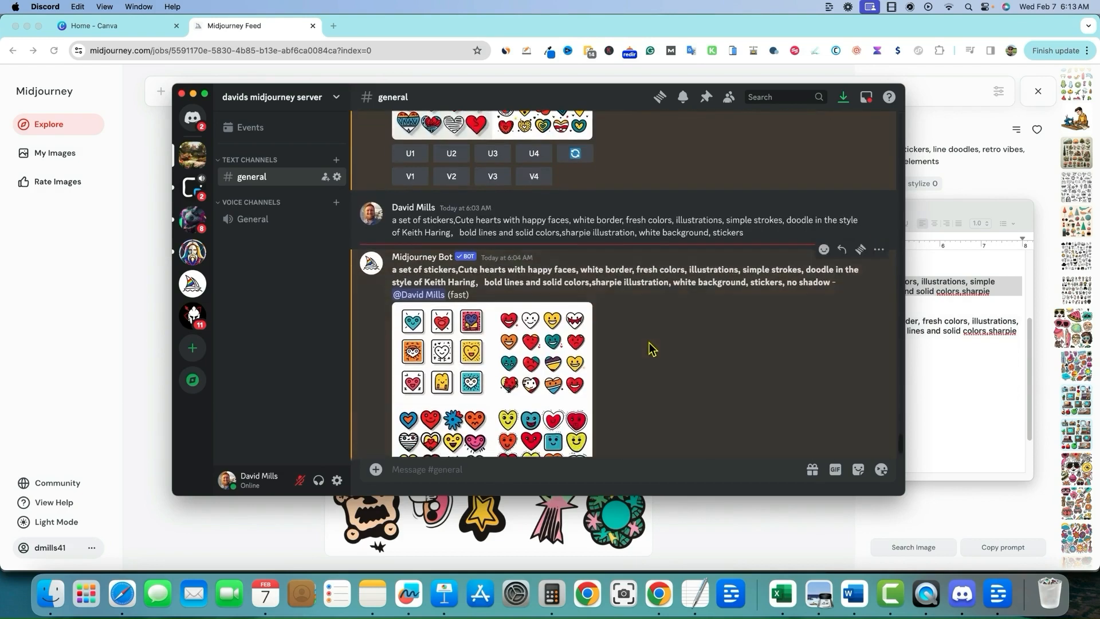
pyautogui.scroll(-1, 640, 347)
# Compare the two prompts in the TextEdit note by highlighting their subject phrases, "Cute hearts with white border" and "Cute hearts with happy faces".
pyautogui.click(992, 358)
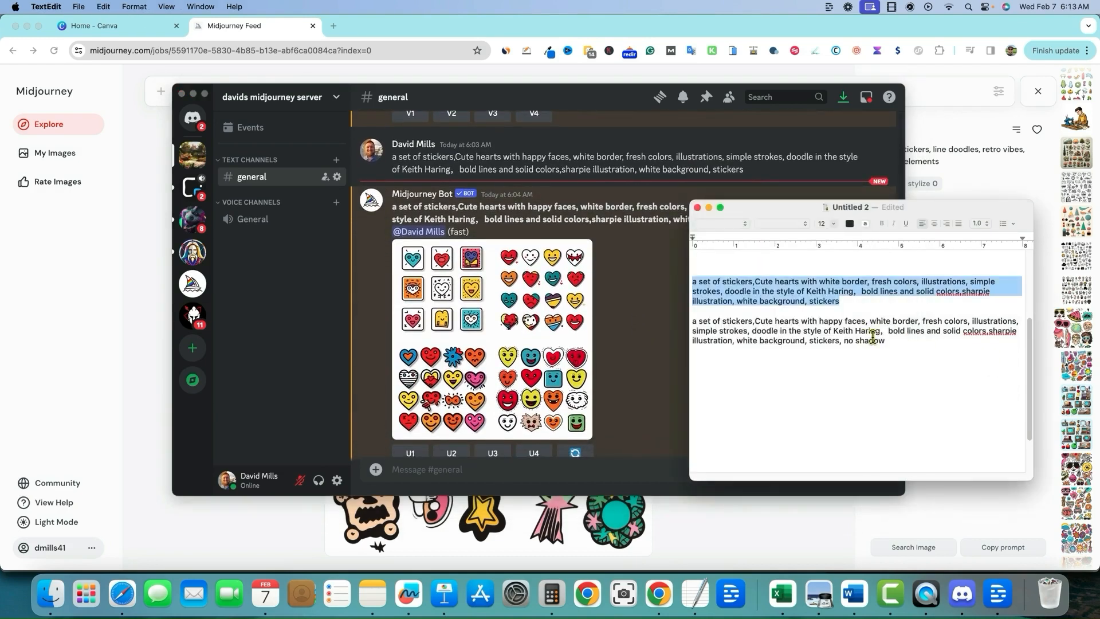
pyautogui.click(761, 282)
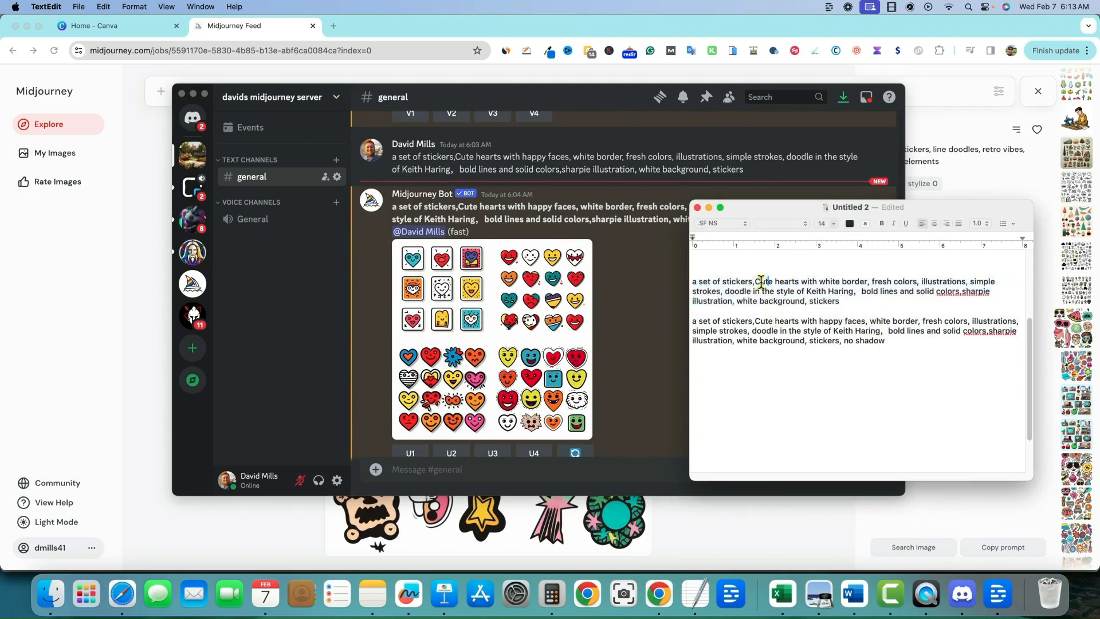
pyautogui.moveTo(692, 282); pyautogui.dragTo(842, 302)
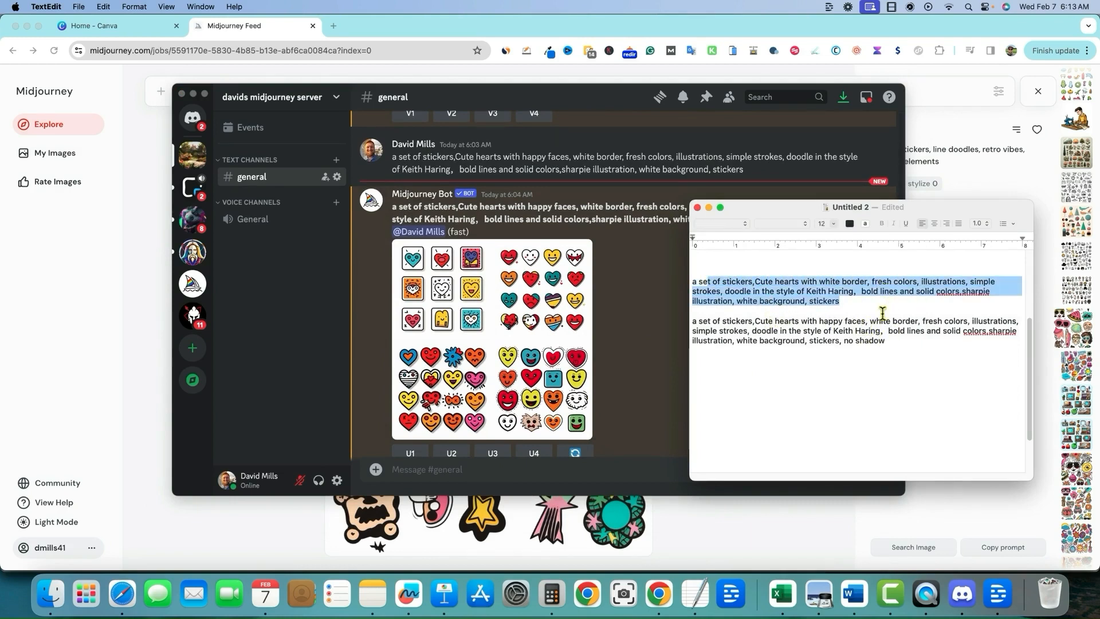
pyautogui.click(871, 331)
pyautogui.moveTo(755, 281); pyautogui.dragTo(872, 279)
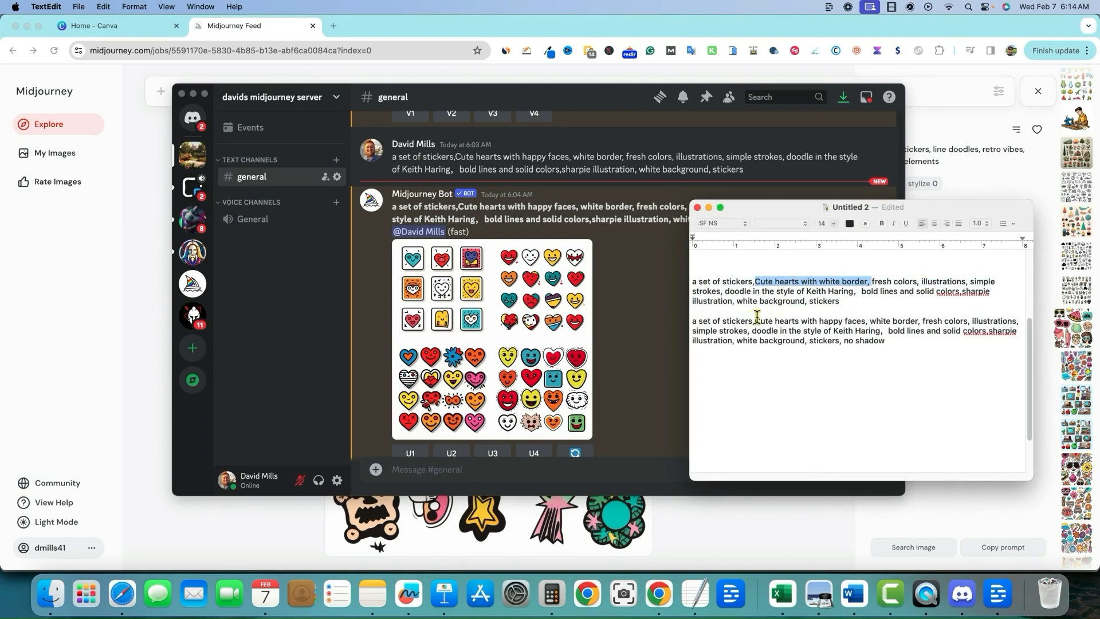
pyautogui.moveTo(756, 319); pyautogui.dragTo(866, 320)
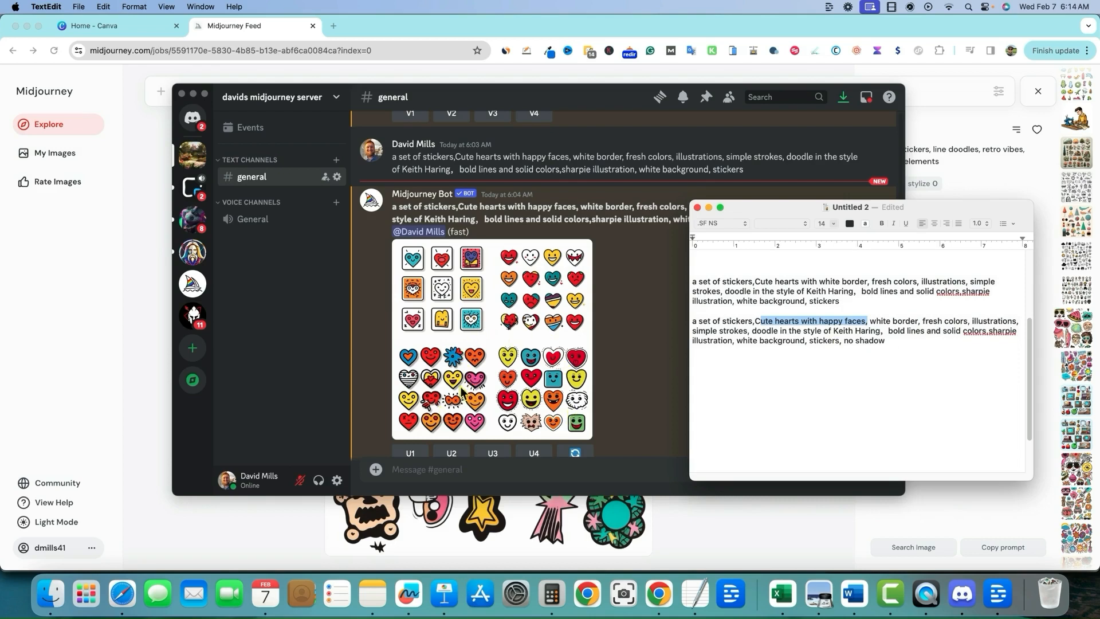
# Enlarge the image grid generated from the white-border hearts prompt in the Discord channel.
pyautogui.scroll(5, 613, 373)
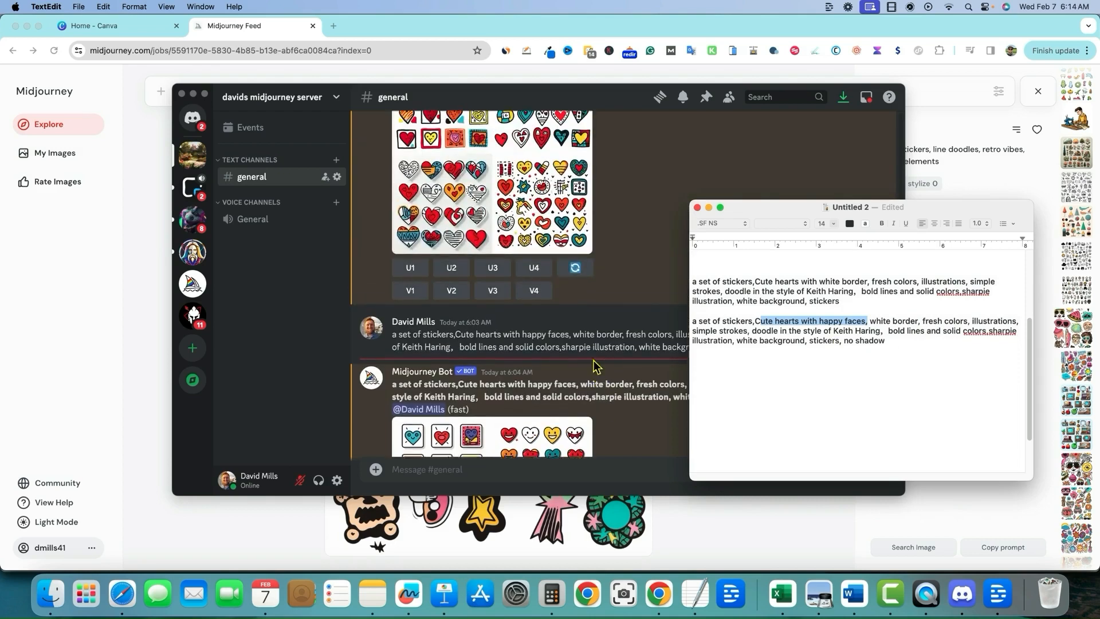
pyautogui.scroll(3, 506, 308)
pyautogui.click(490, 292)
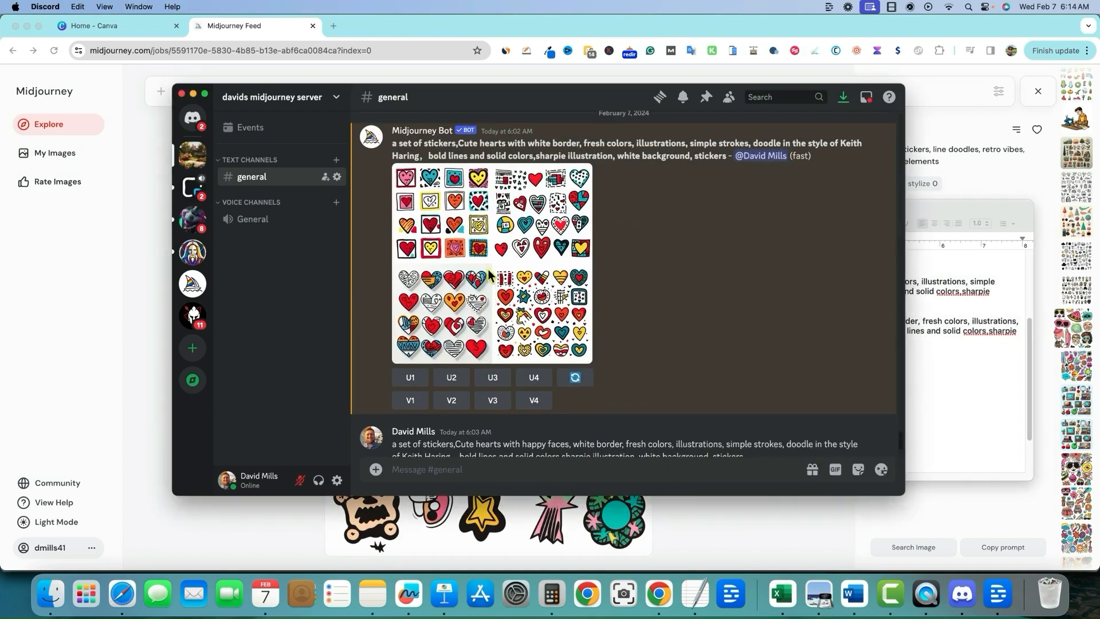
pyautogui.click(492, 273)
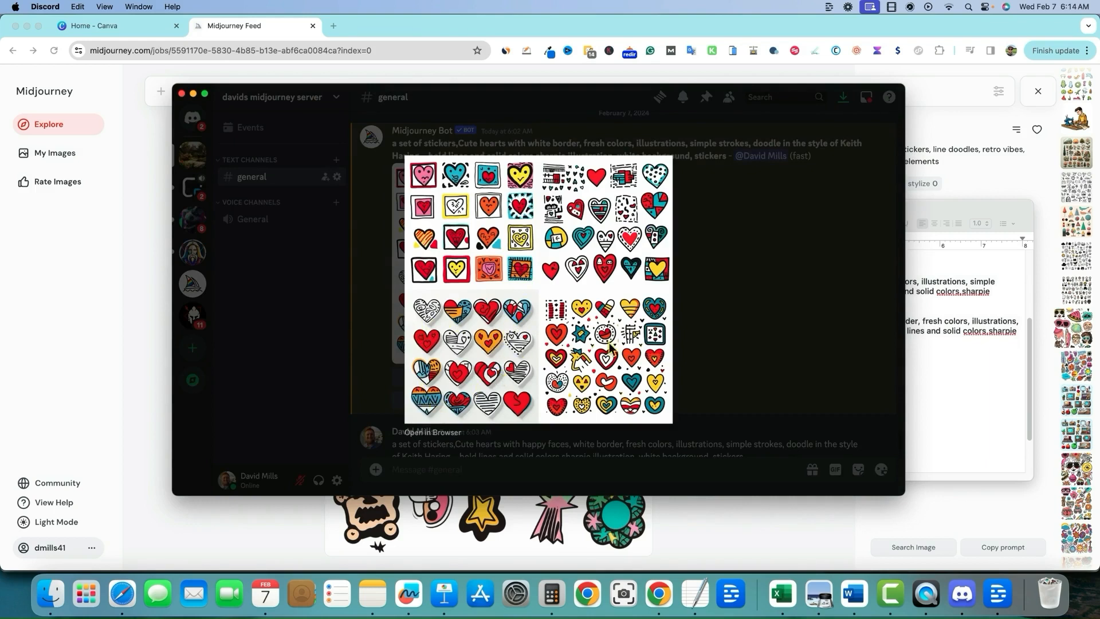
# Review the second prompt in the TextEdit note, highlighting all of it and then its phrase "Cute hearts with happy faces".
pyautogui.click(929, 392)
pyautogui.click(885, 346)
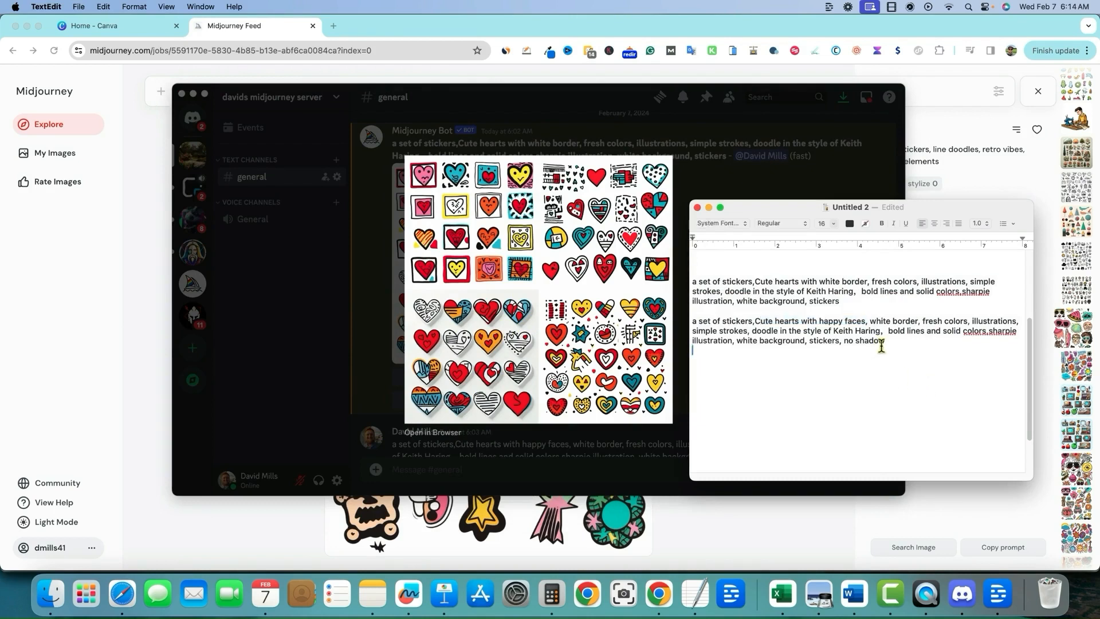
pyautogui.moveTo(887, 342); pyautogui.dragTo(682, 323)
pyautogui.click(811, 401)
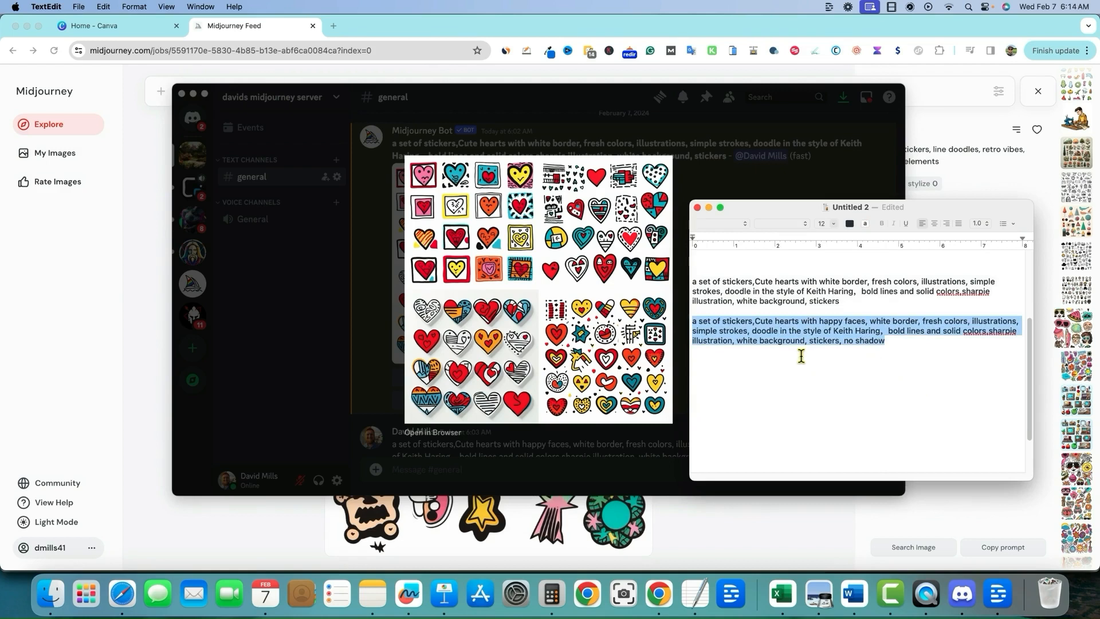
pyautogui.press('Up')
pyautogui.moveTo(755, 320); pyautogui.dragTo(868, 321)
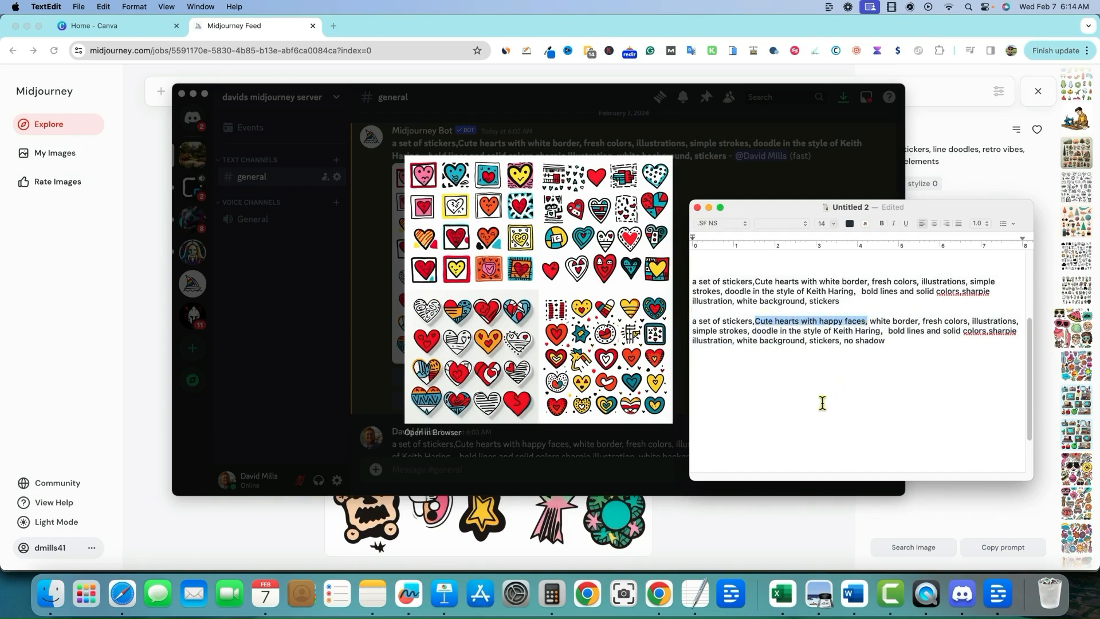
# Select the entire happy-faces prompt in the TextEdit note, then return to Discord and close the enlarged image.
pyautogui.moveTo(844, 342); pyautogui.dragTo(688, 323)
pyautogui.click(905, 378)
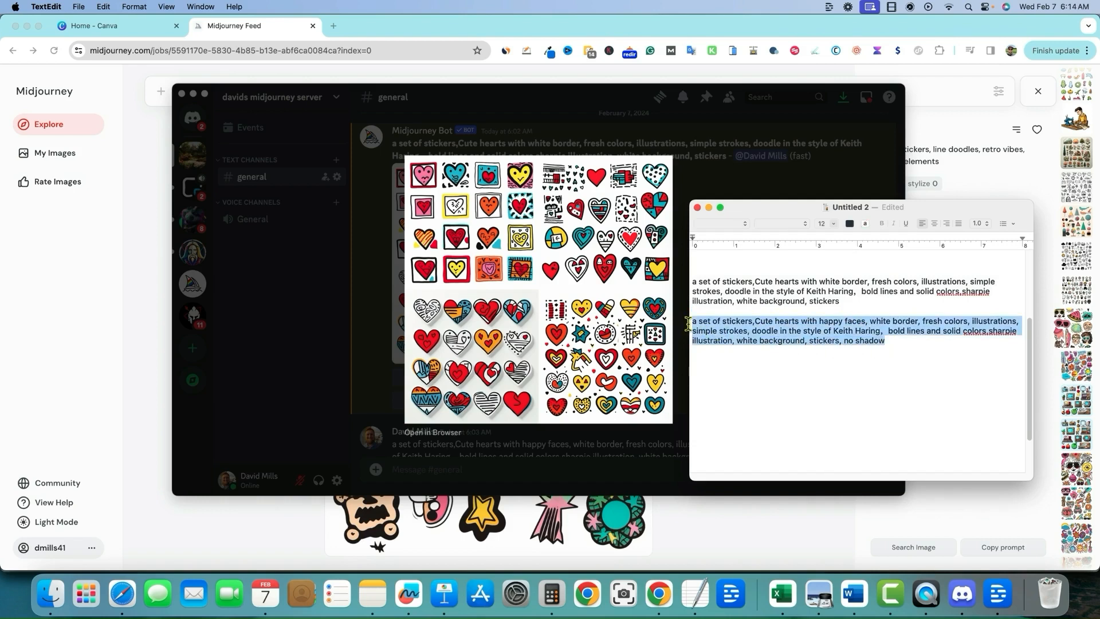
pyautogui.click(473, 475)
pyautogui.click(721, 373)
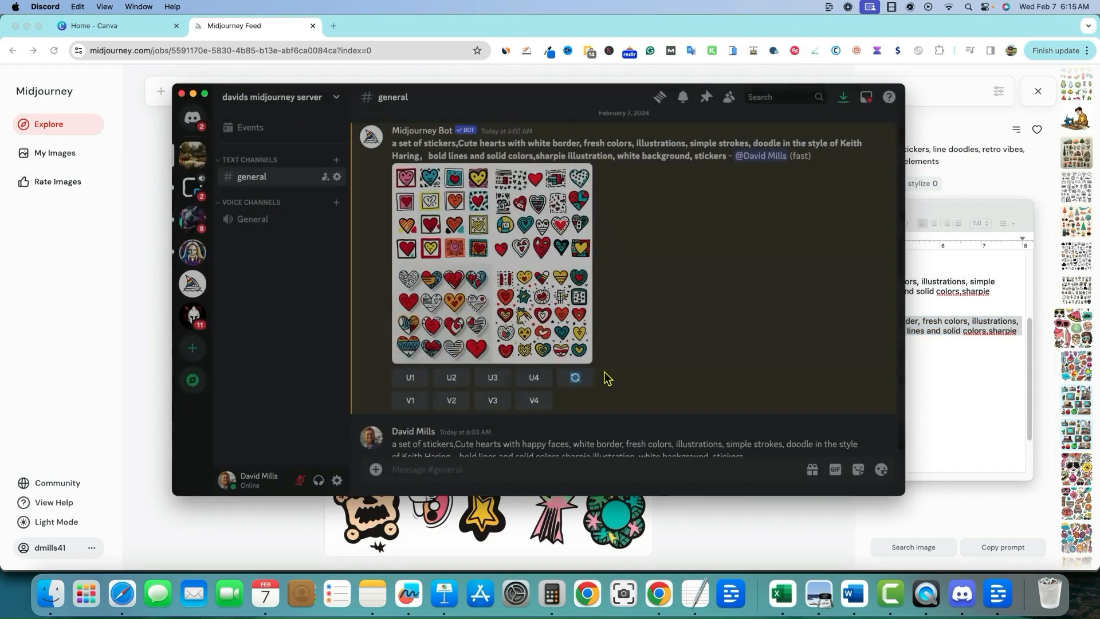
# Generate separate upscaled images of variations 2, 3 and 4 from the happy-faces heart sticker grid in Discord.
pyautogui.scroll(-5, 610, 378)
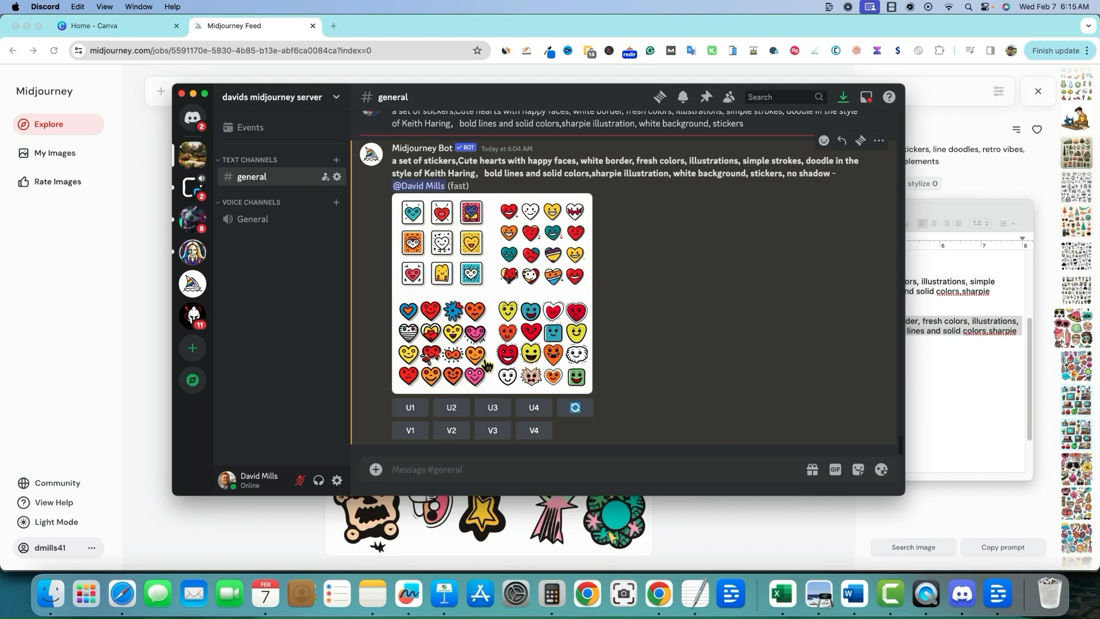
pyautogui.click(575, 405)
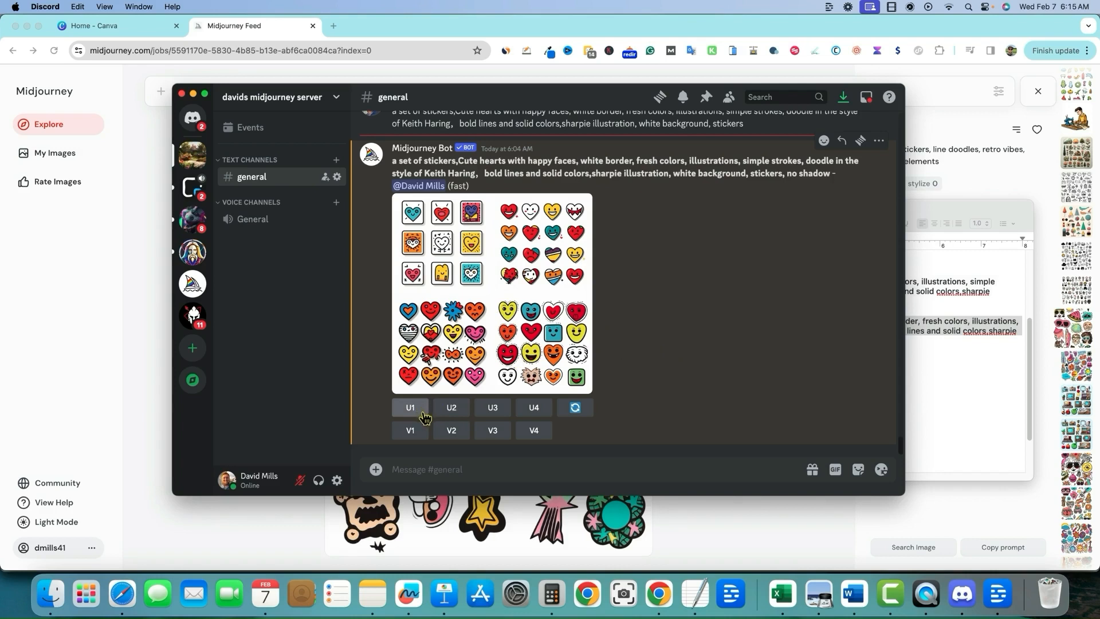
pyautogui.click(456, 408)
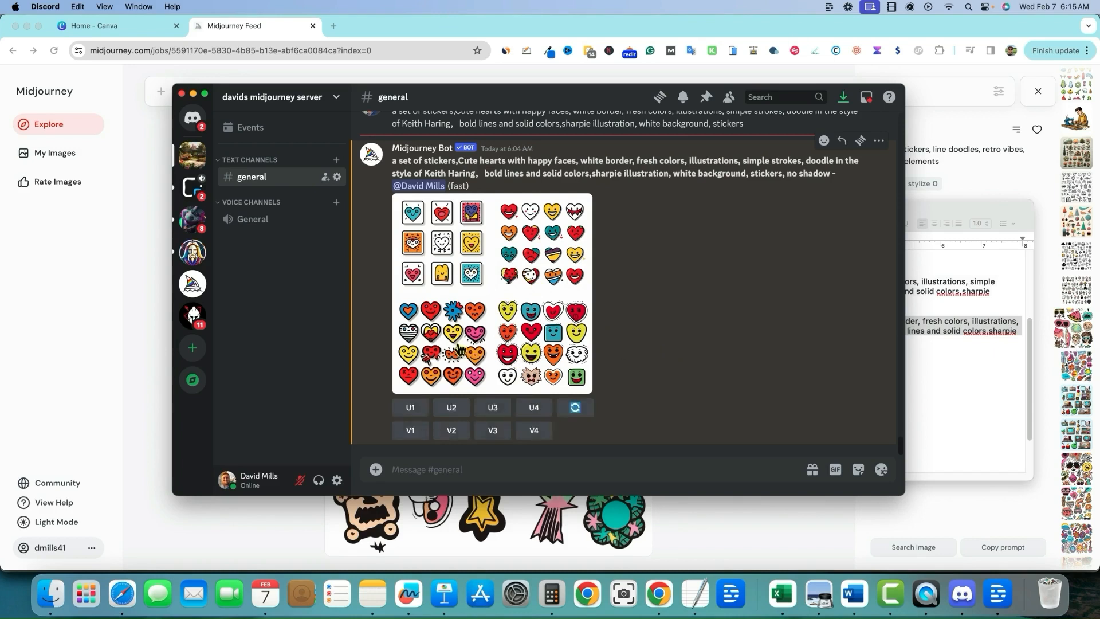
pyautogui.scroll(5, 493, 426)
pyautogui.click(493, 368)
pyautogui.click(534, 368)
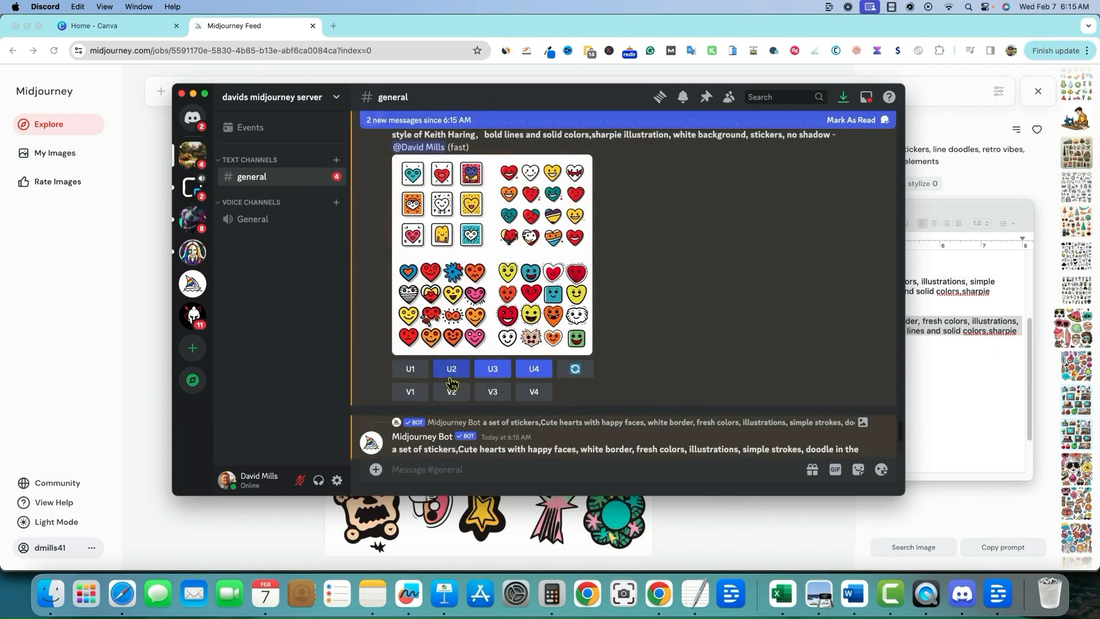
# Look through the separate heart sticker images and save image #4 to the computer.
pyautogui.scroll(-5, 492, 378)
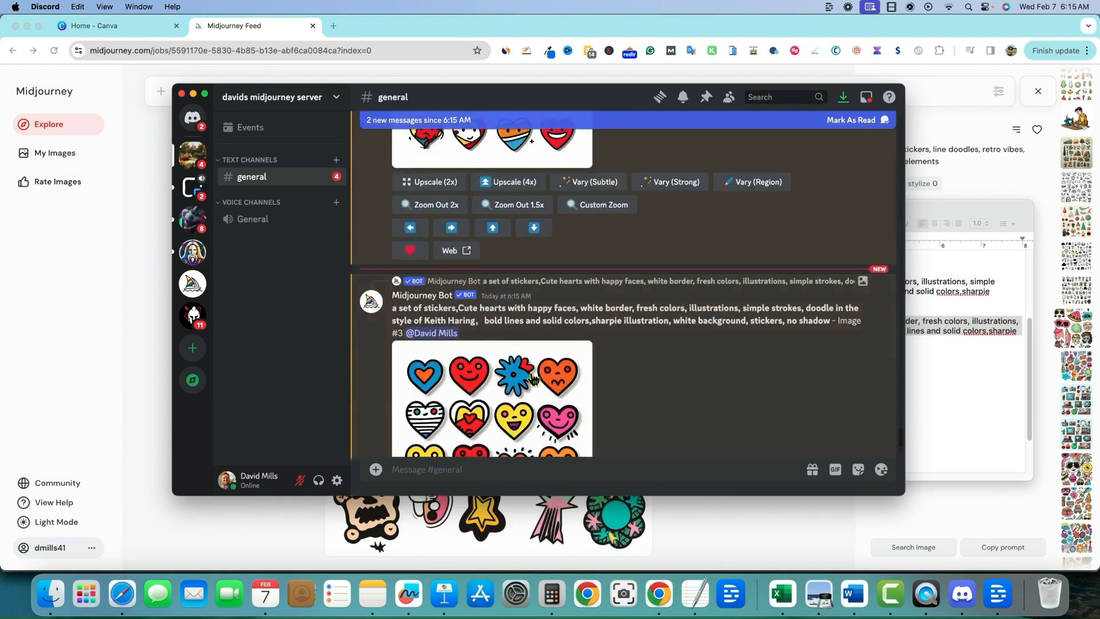
pyautogui.scroll(5, 531, 380)
pyautogui.scroll(-2, 473, 366)
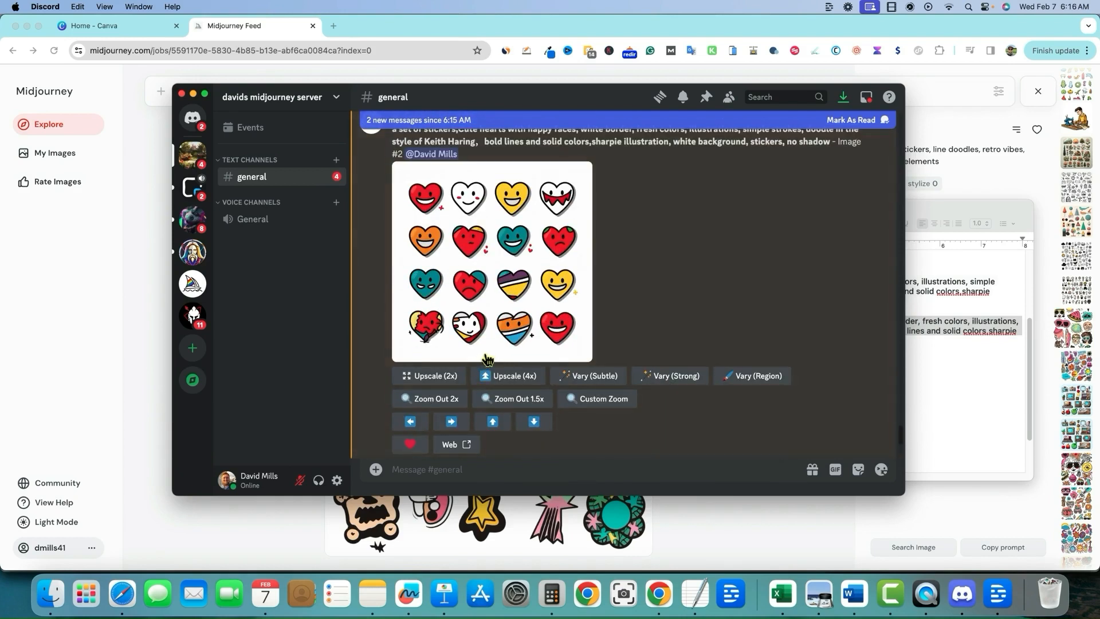
pyautogui.scroll(-5, 488, 360)
pyautogui.rightClick(527, 340)
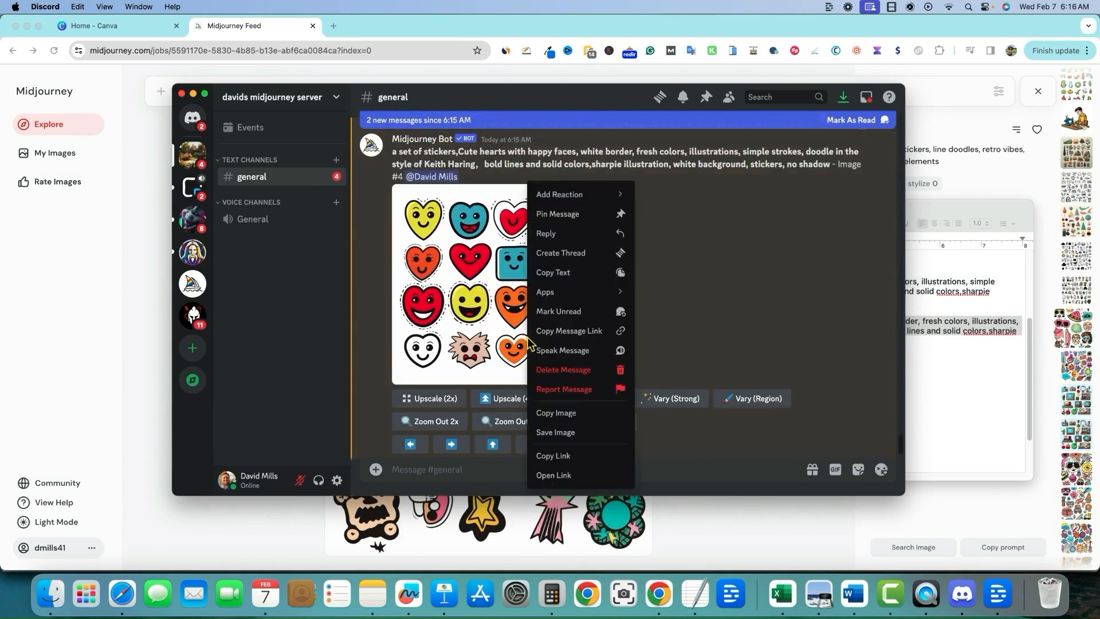
pyautogui.click(561, 437)
pyautogui.click(651, 235)
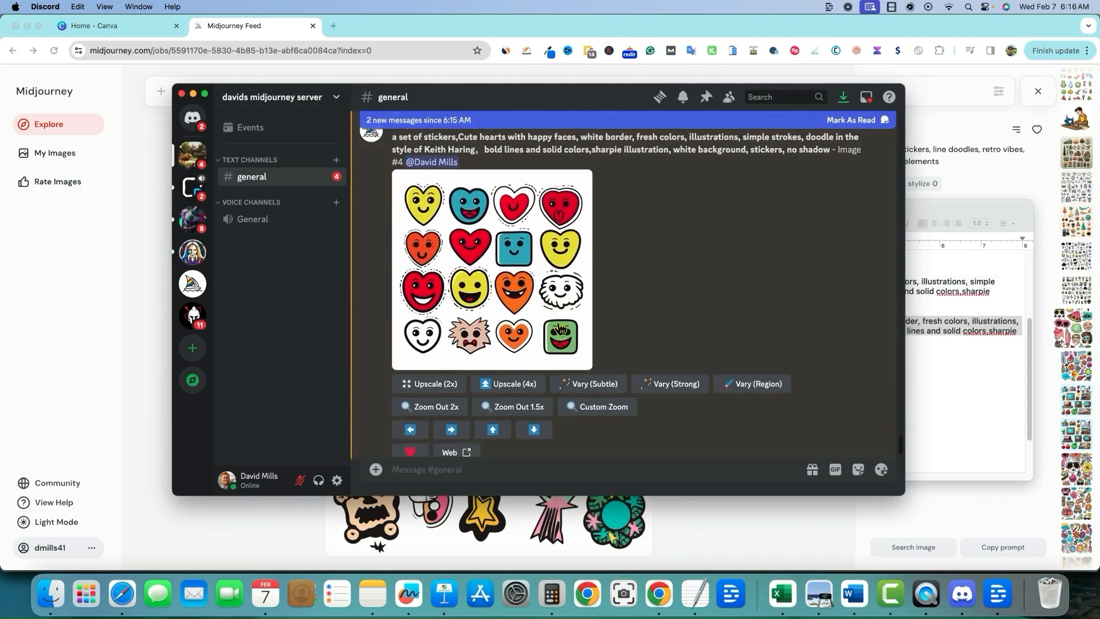
pyautogui.scroll(-2, 570, 334)
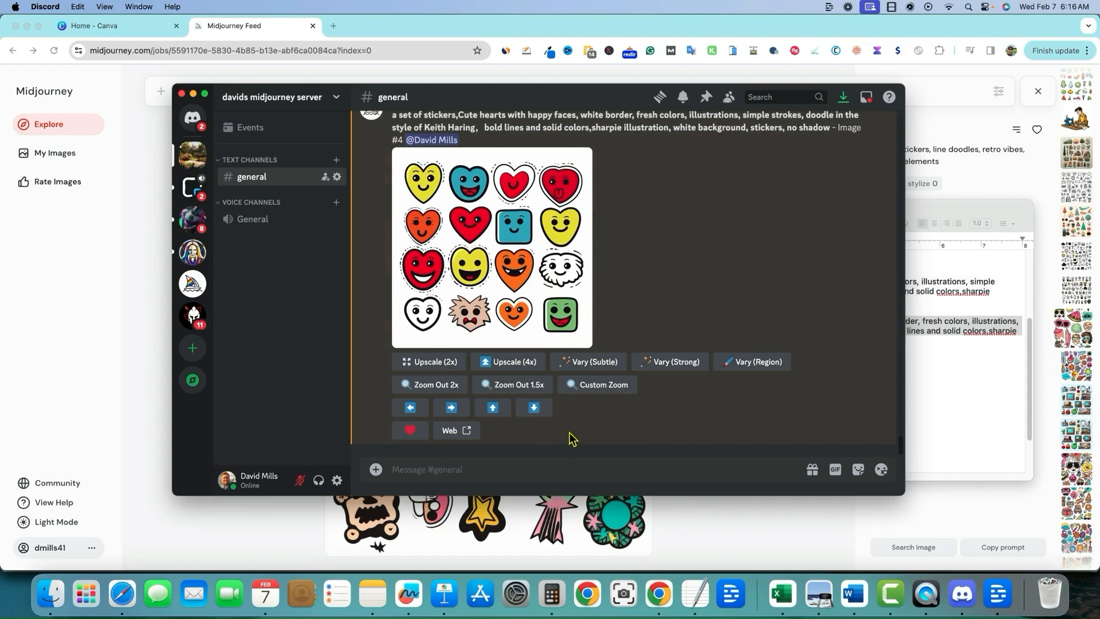
# Switch to Canva in the browser and create a new Flyer (Portrait 8.5 × 11 in) design.
pyautogui.click(898, 527)
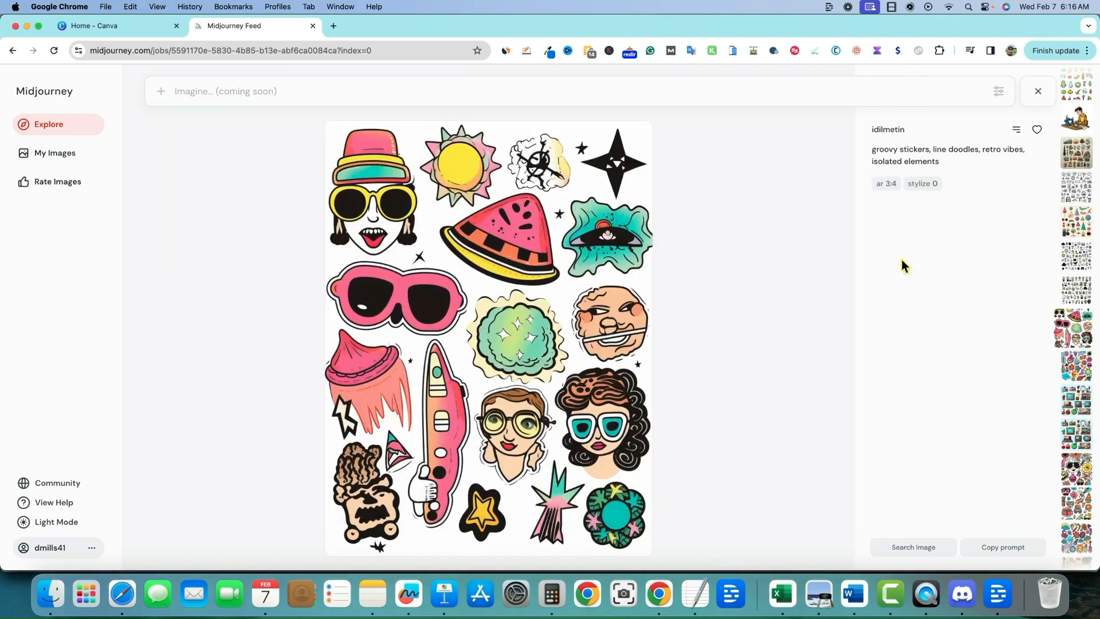
pyautogui.click(126, 25)
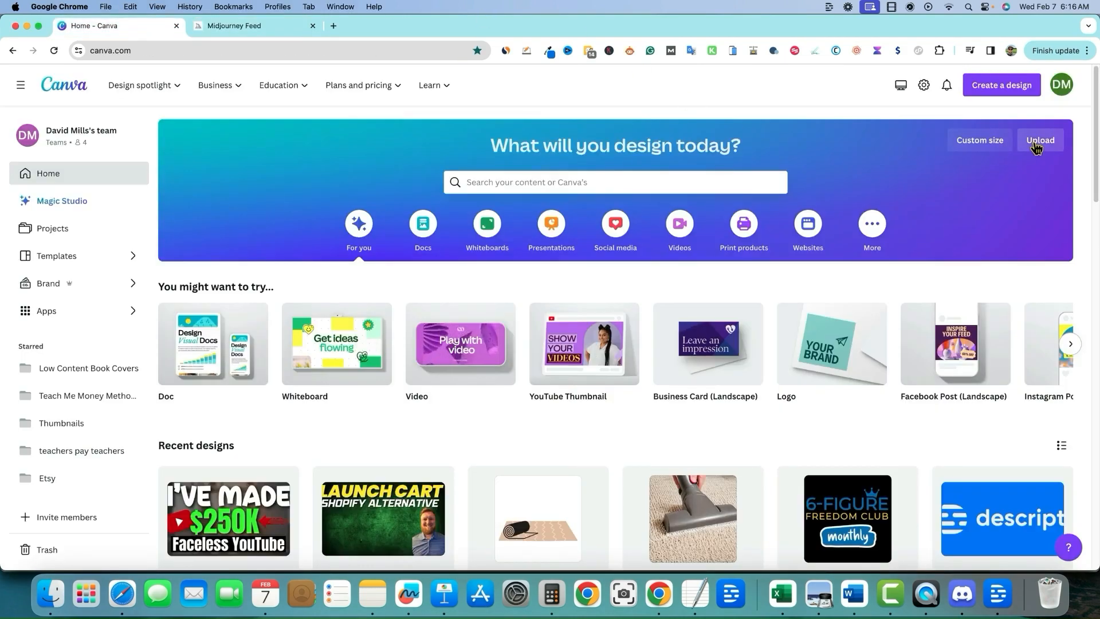
pyautogui.click(1010, 88)
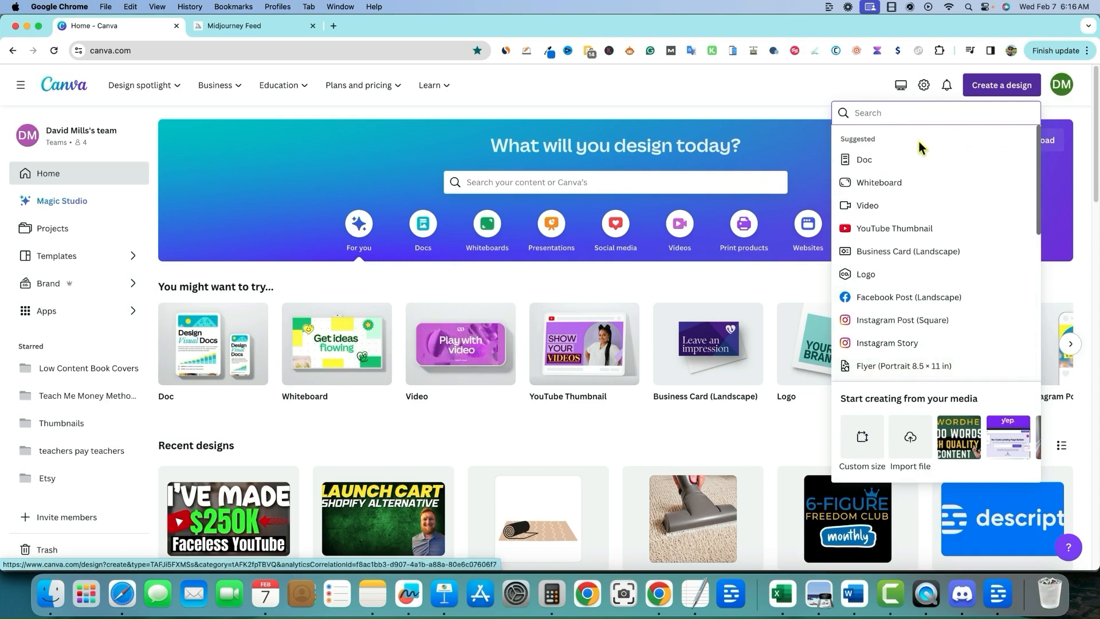
pyautogui.click(900, 366)
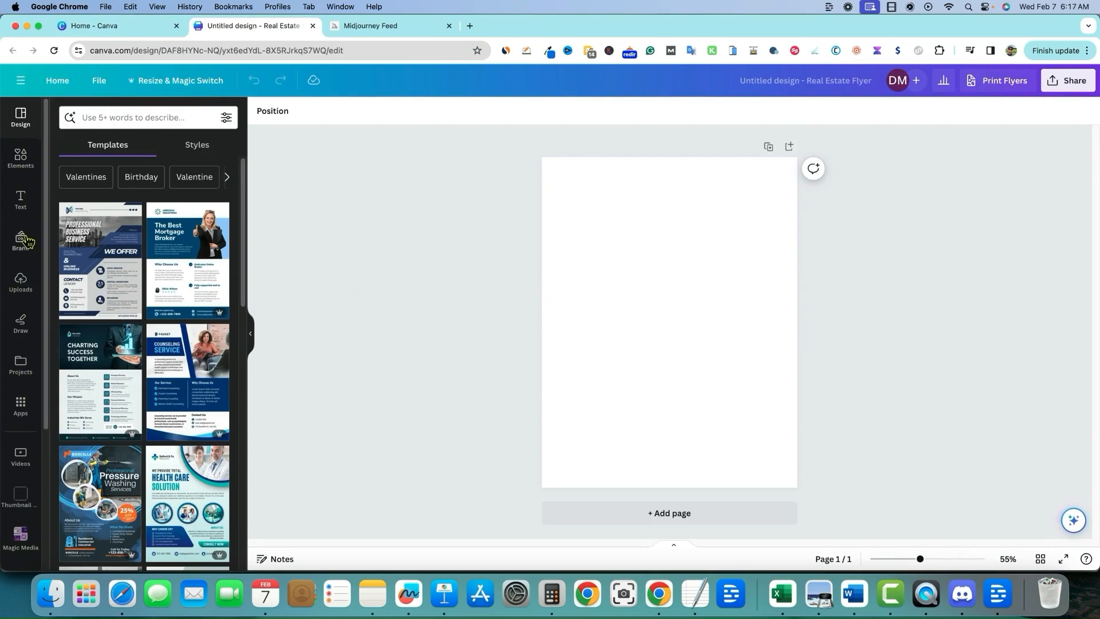
# Upload today's three heart sticker PNG files from the Downloads folder to the design's uploads.
pyautogui.click(20, 282)
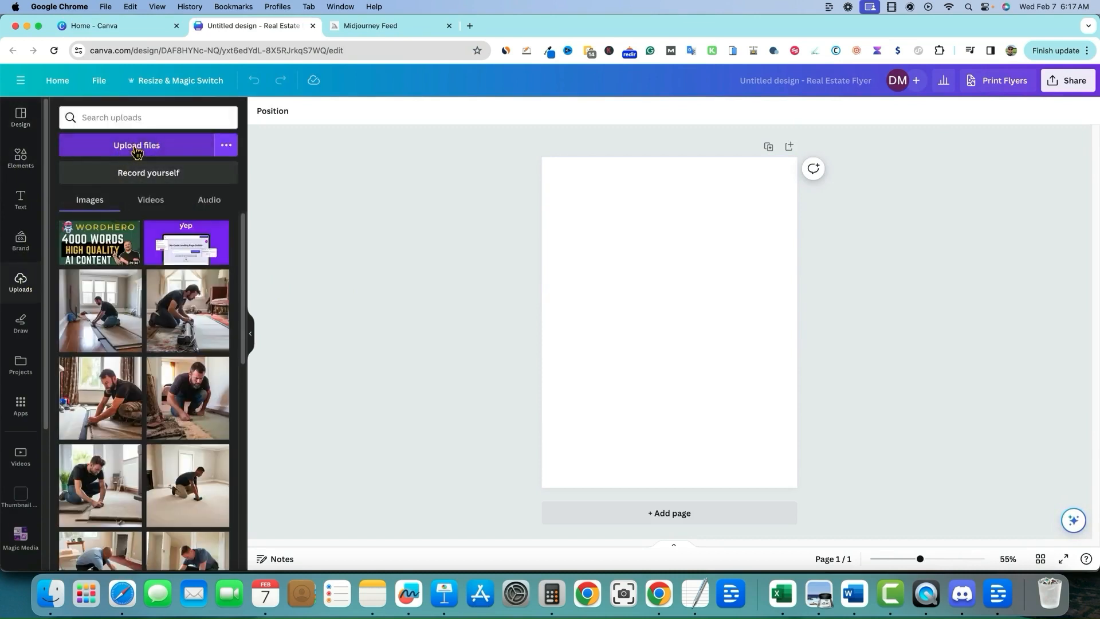
pyautogui.click(147, 145)
pyautogui.click(287, 178)
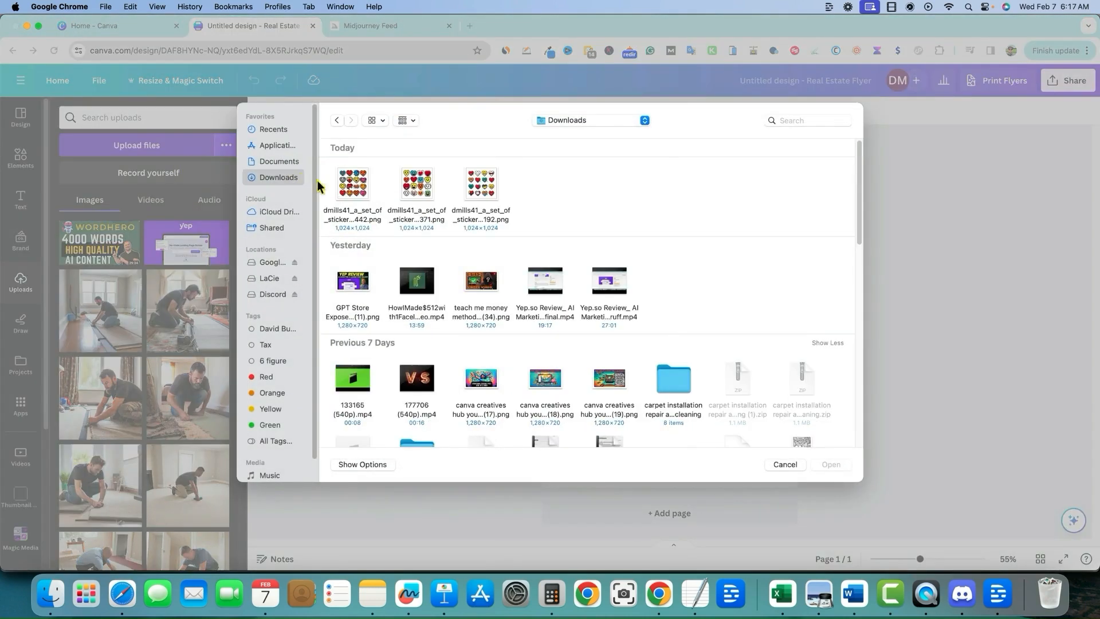
pyautogui.click(348, 191)
pyautogui.keyDown('super'); pyautogui.click(415, 197); pyautogui.keyUp('super')
pyautogui.keyDown('super'); pyautogui.click(476, 192); pyautogui.keyUp('super')
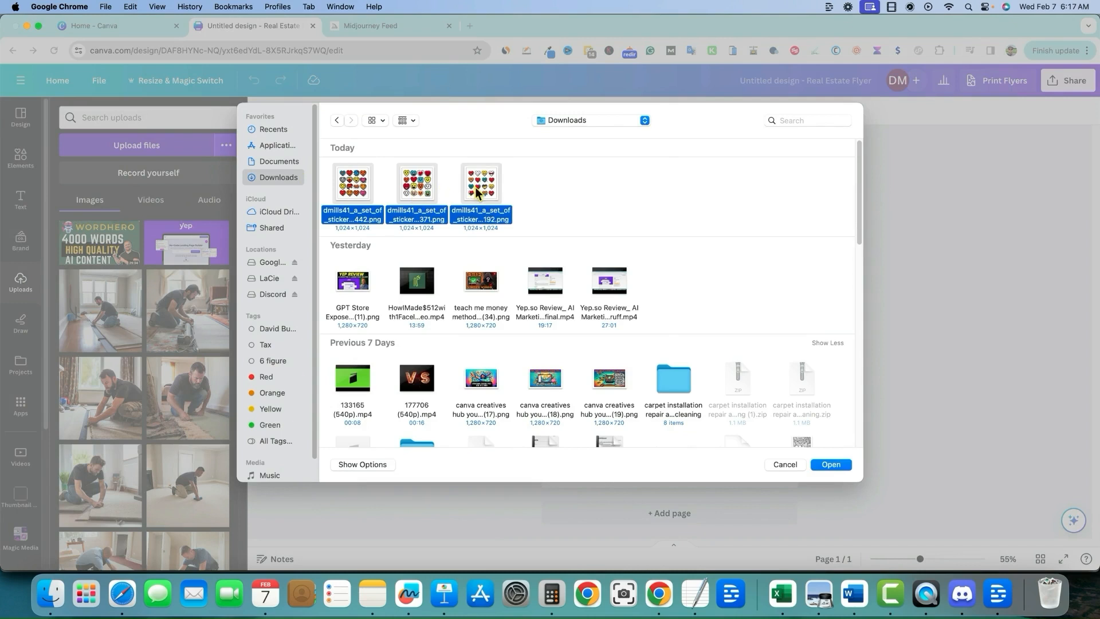
pyautogui.click(829, 464)
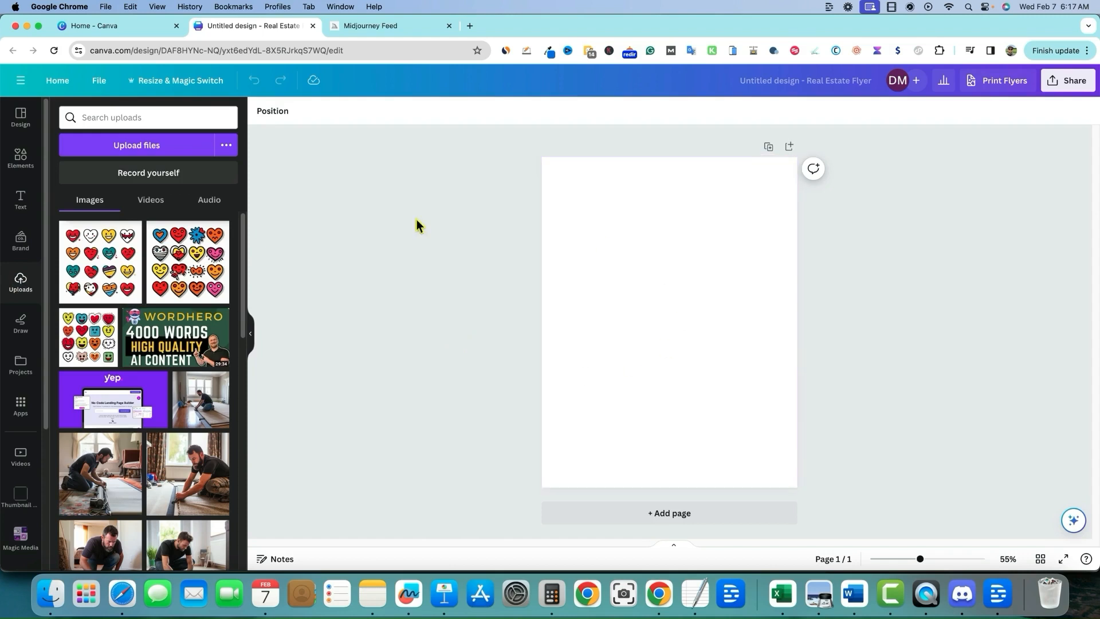
# Add the sticker sheet with the white-outlined smiling and jagged-mouth hearts to the page and enlarge it past the page's edge.
pyautogui.click(107, 281)
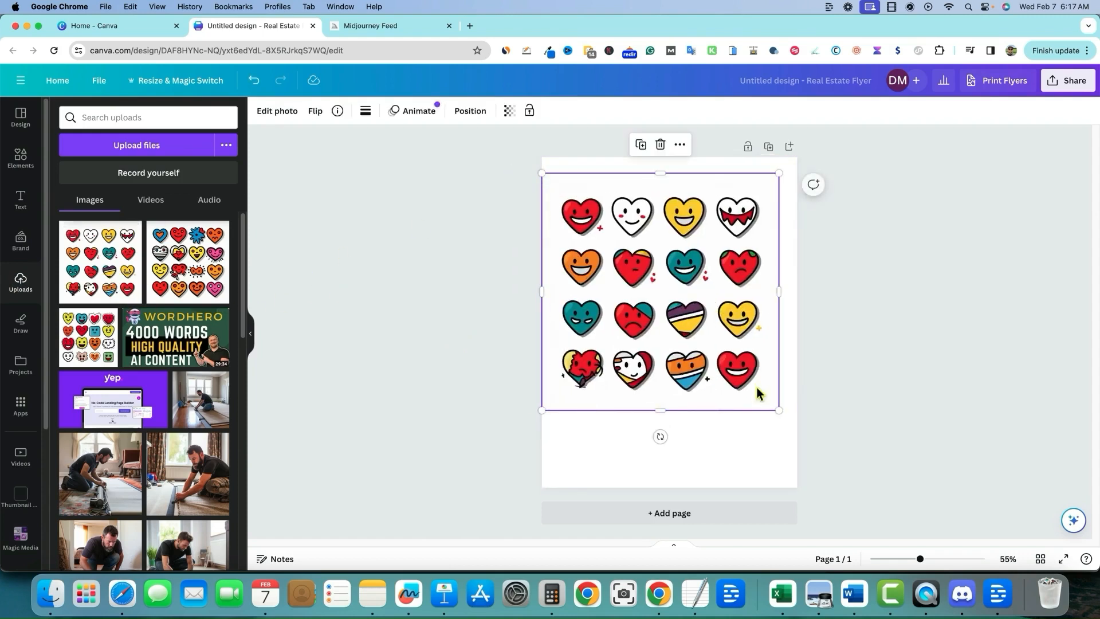
pyautogui.moveTo(781, 410); pyautogui.dragTo(867, 507)
pyautogui.moveTo(703, 338); pyautogui.dragTo(687, 304)
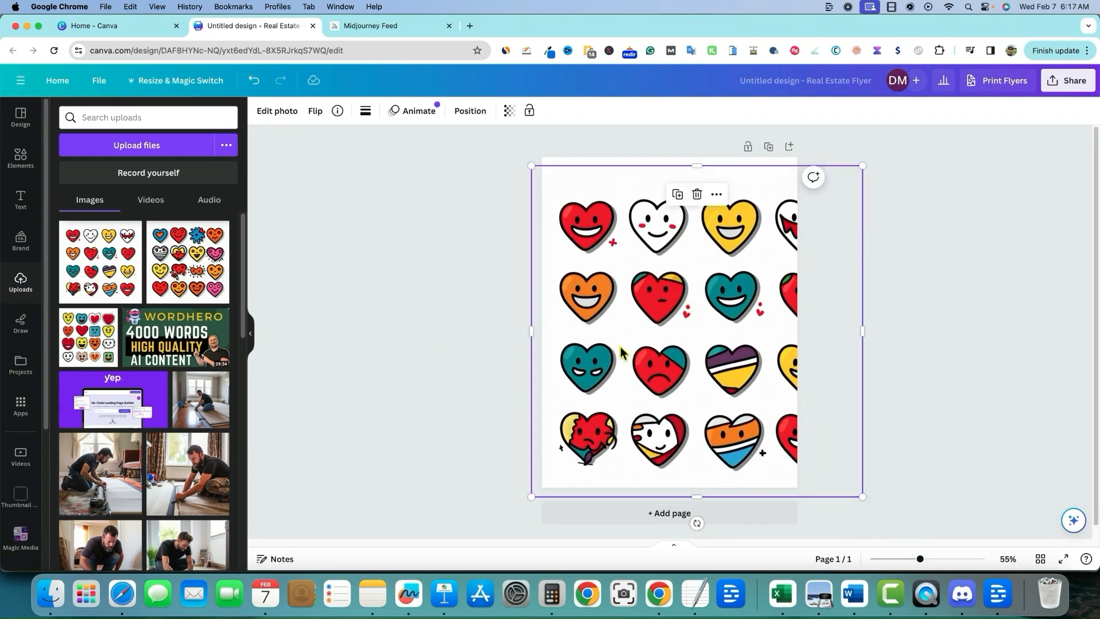
pyautogui.click(918, 449)
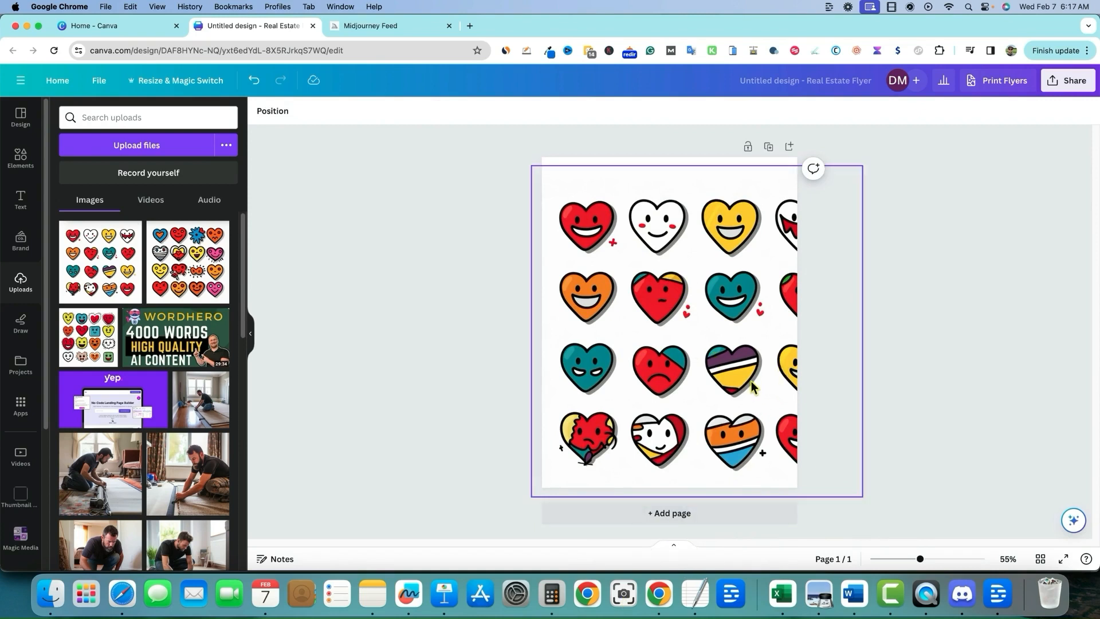
pyautogui.moveTo(710, 367); pyautogui.dragTo(715, 358)
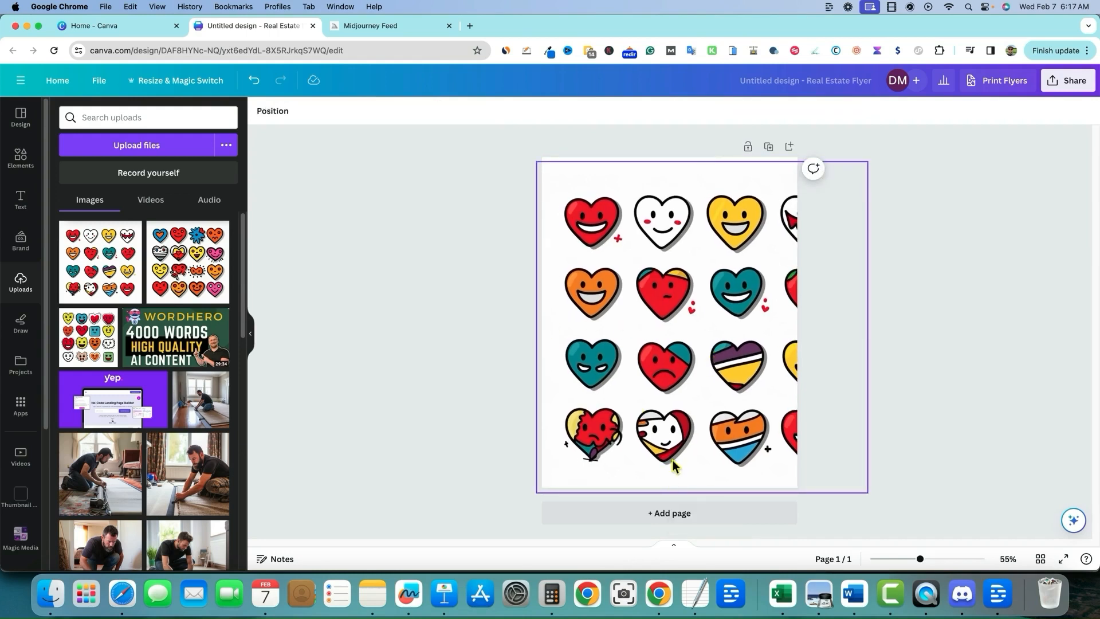
# Crop the sticker sheet to only the smiling red heart in the first row, using the Freeform ratio.
pyautogui.click(682, 274)
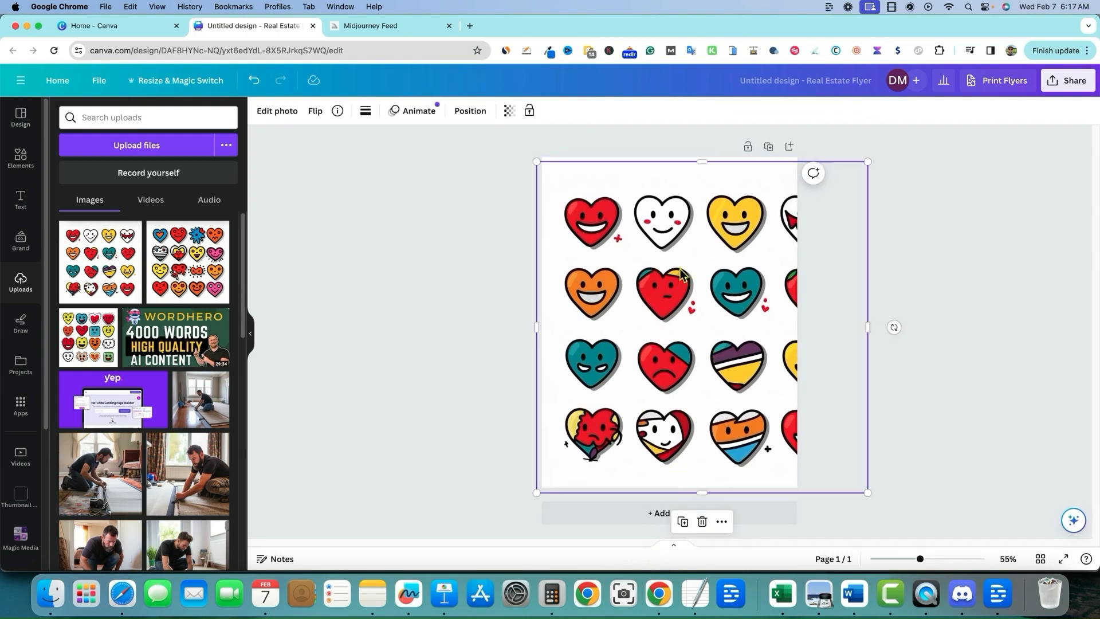
pyautogui.click(276, 111)
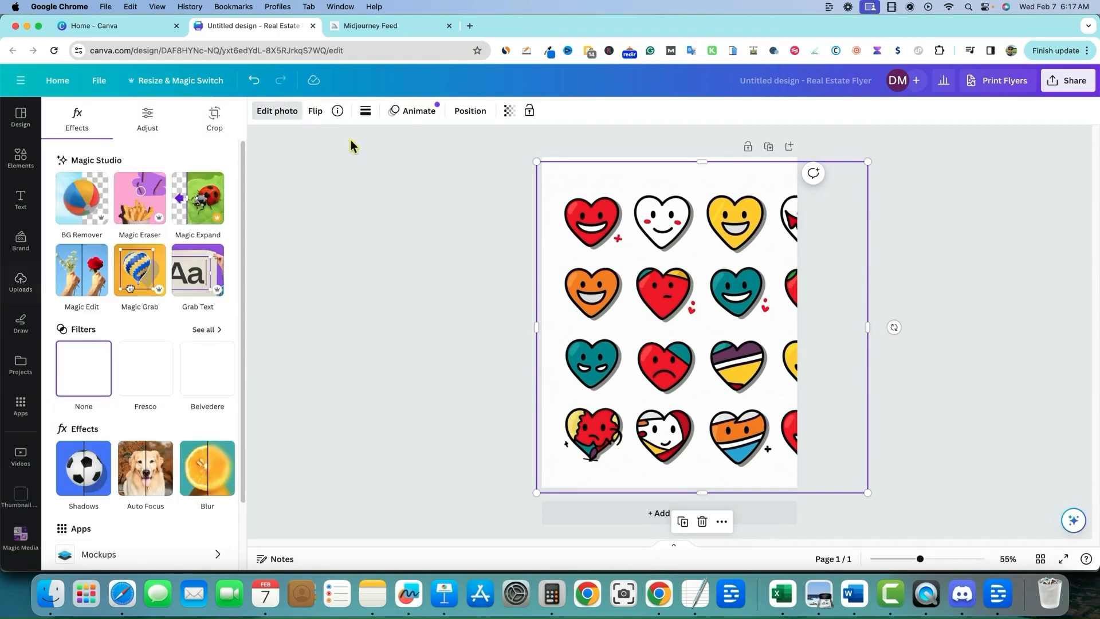
pyautogui.click(213, 118)
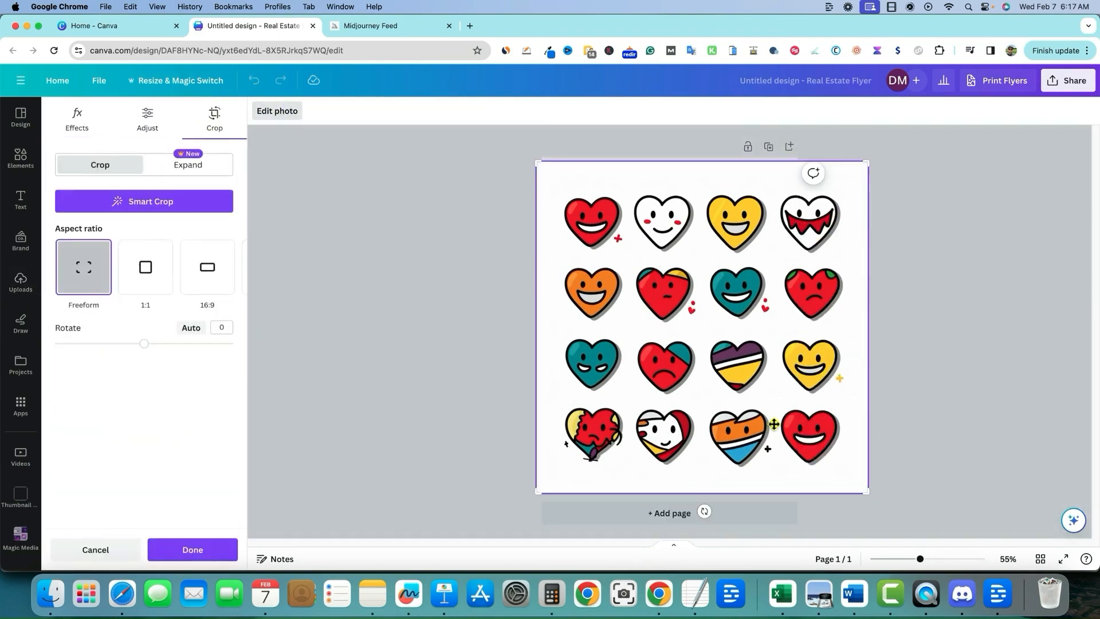
pyautogui.moveTo(862, 491); pyautogui.dragTo(628, 255)
pyautogui.moveTo(538, 163); pyautogui.dragTo(555, 191)
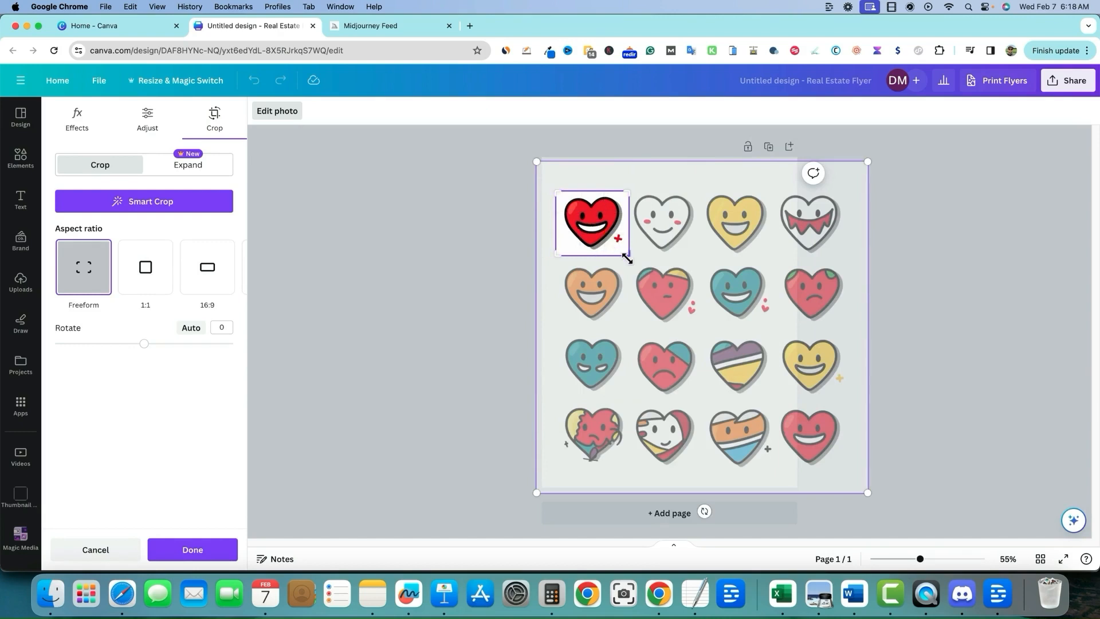
pyautogui.moveTo(628, 257); pyautogui.dragTo(572, 250)
pyautogui.click(223, 551)
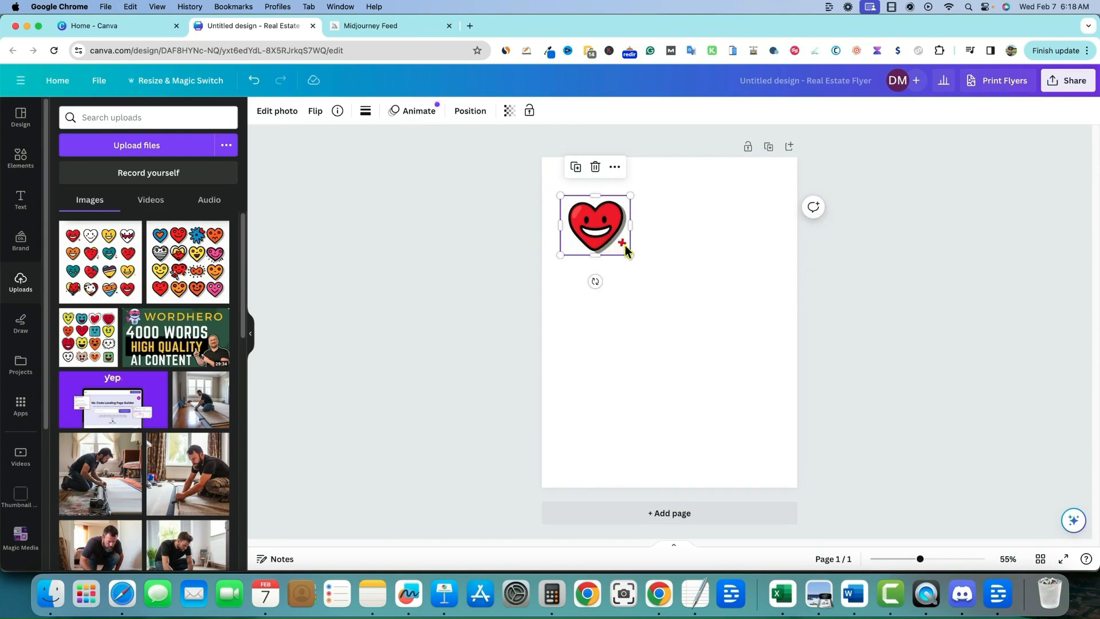
# Enlarge the cropped red heart to nearly the page's width and place it in the upper part of the page.
pyautogui.click(655, 248)
pyautogui.click(621, 240)
pyautogui.moveTo(630, 252); pyautogui.dragTo(781, 385)
pyautogui.moveTo(683, 319); pyautogui.dragTo(672, 311)
pyautogui.click(509, 307)
pyautogui.click(662, 321)
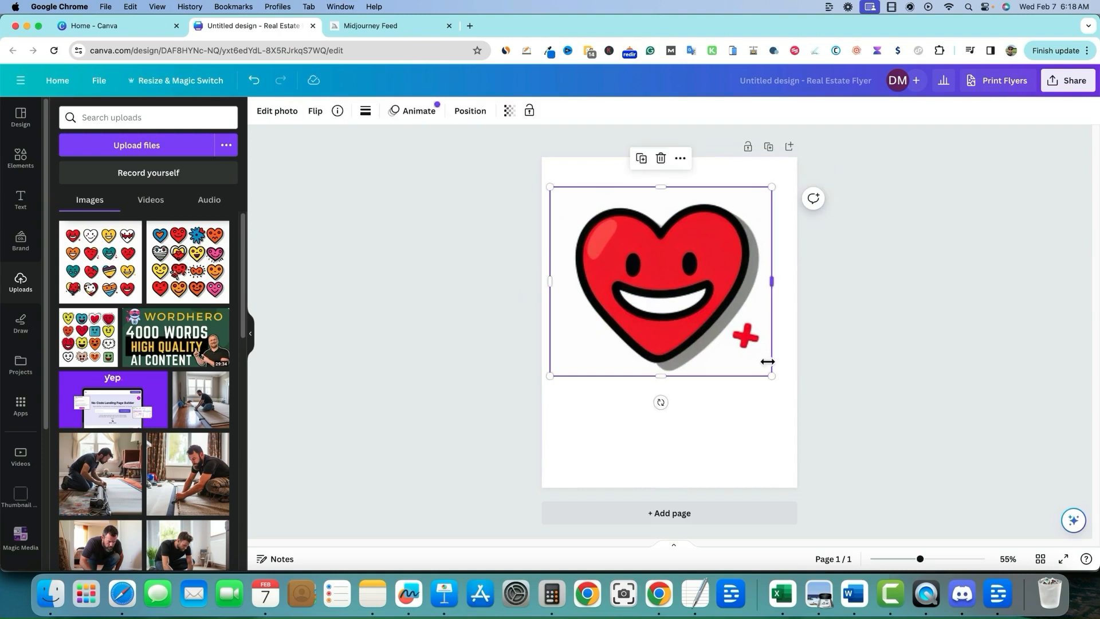
# Erase the small red plus mark beside the smiling red heart with Magic Eraser at brush size 20.
pyautogui.click(280, 111)
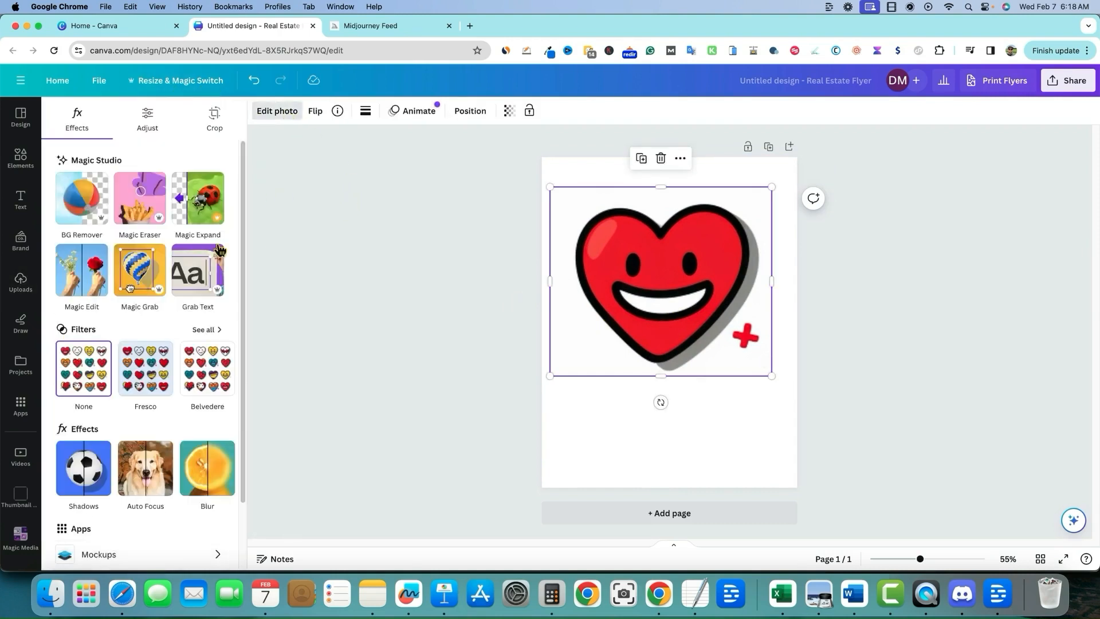
pyautogui.click(148, 212)
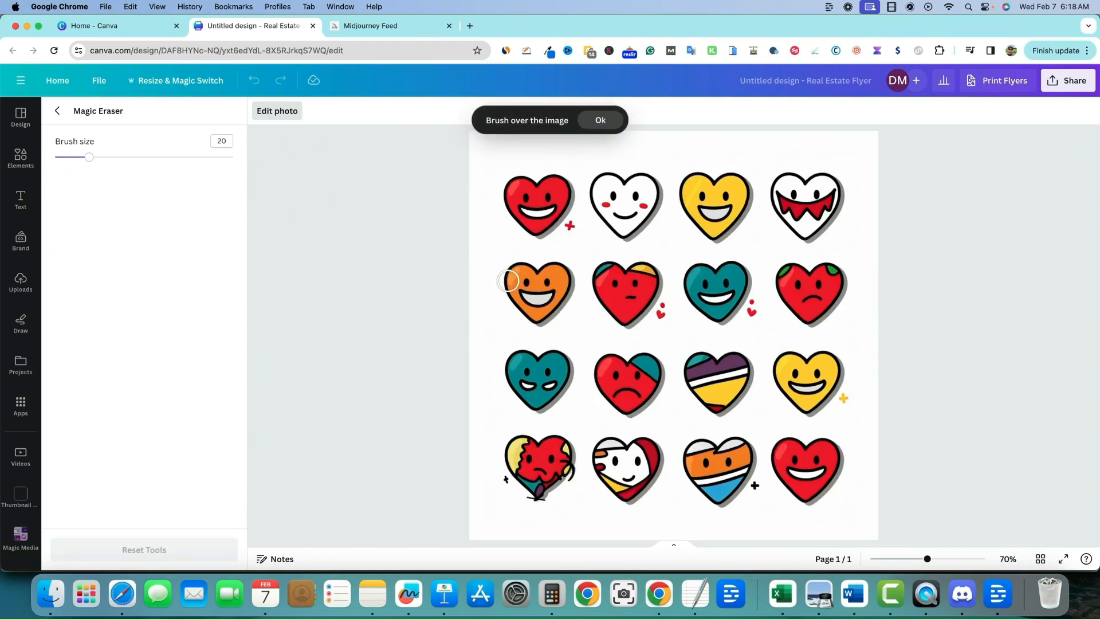
pyautogui.moveTo(928, 559); pyautogui.dragTo(957, 559)
pyautogui.scroll(1, 481, 373)
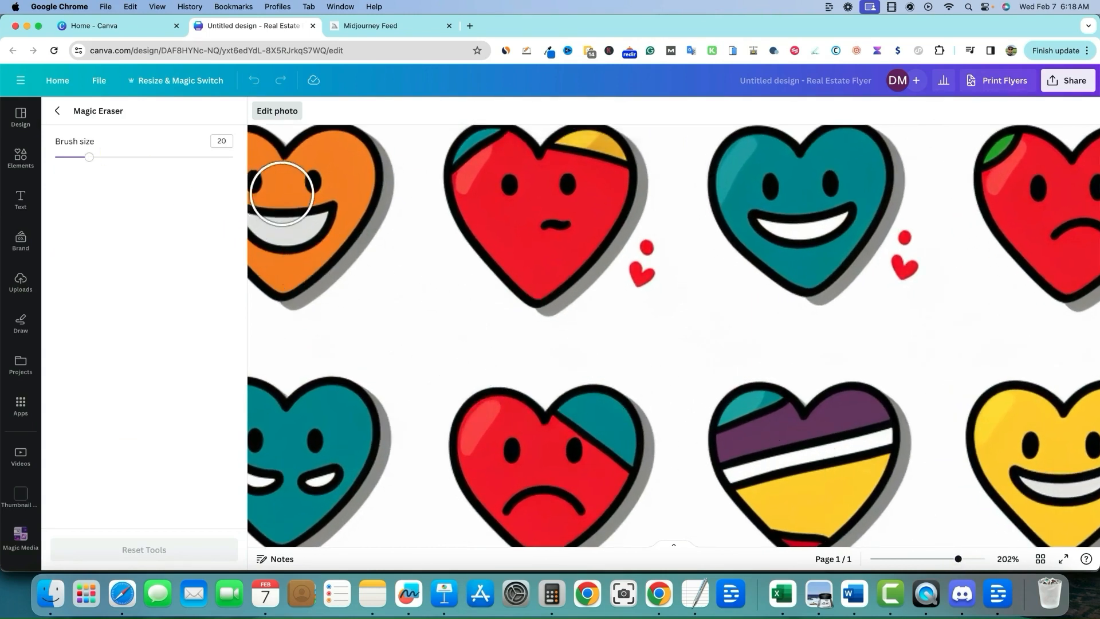
pyautogui.scroll(-5, 633, 358)
pyautogui.scroll(-2, 634, 358)
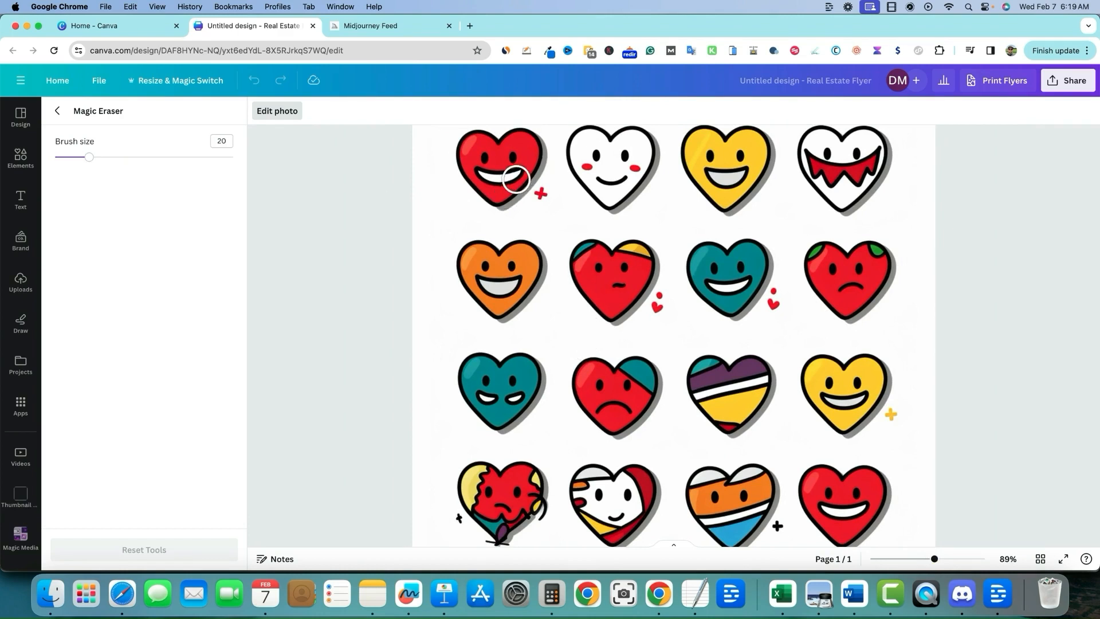
pyautogui.moveTo(543, 193); pyautogui.dragTo(535, 201)
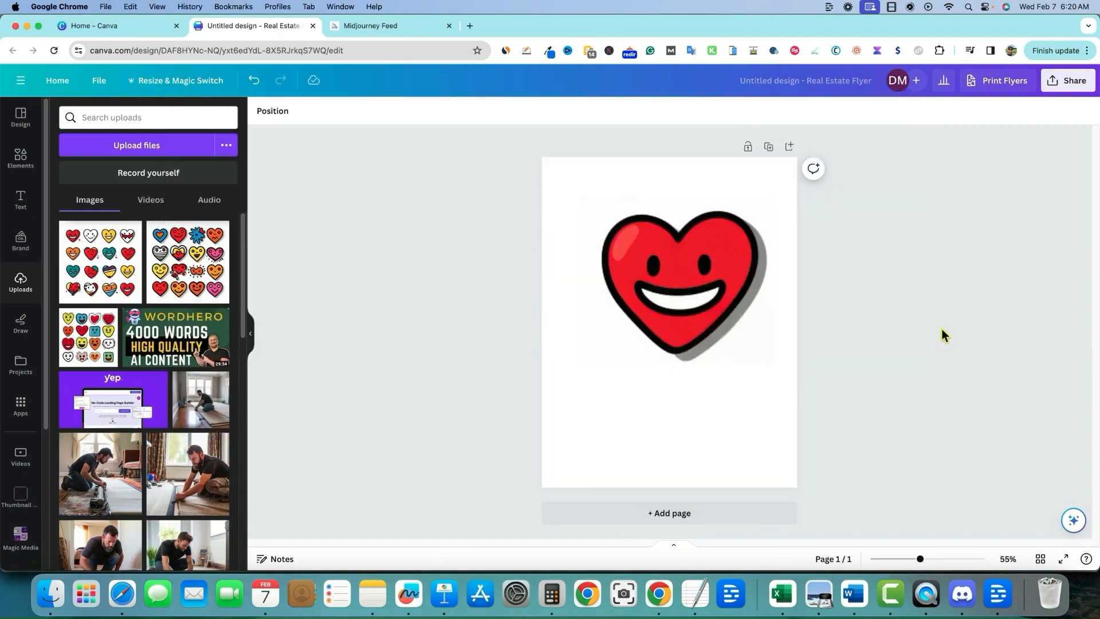
# Enlarge the cleaned-up red heart slightly on the flyer page, then switch back to Discord.
pyautogui.click(710, 295)
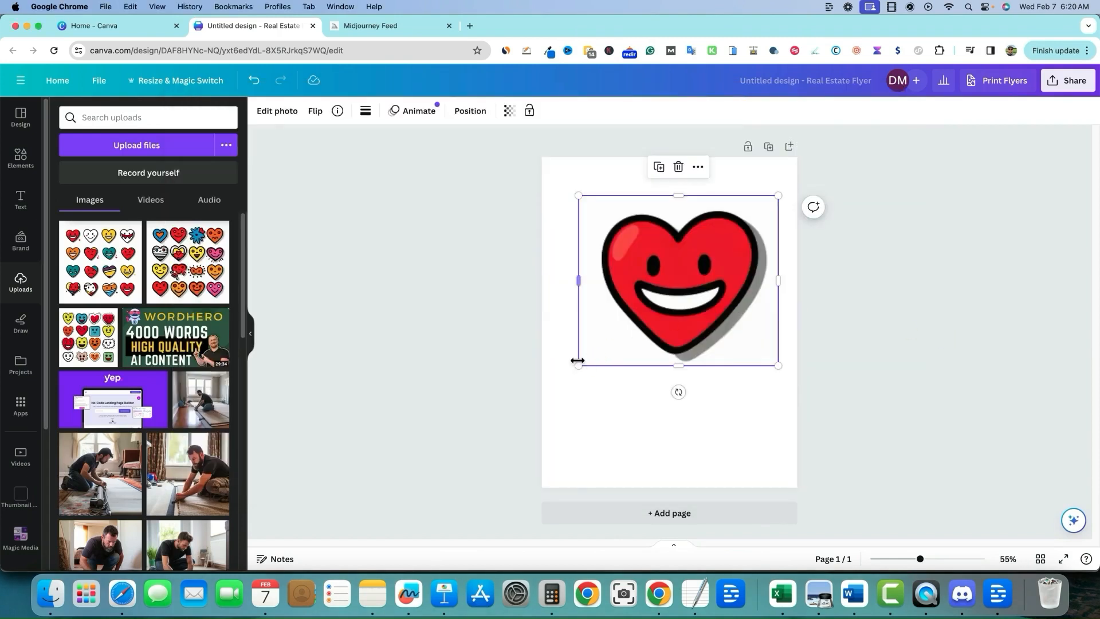
pyautogui.moveTo(577, 364); pyautogui.dragTo(607, 449)
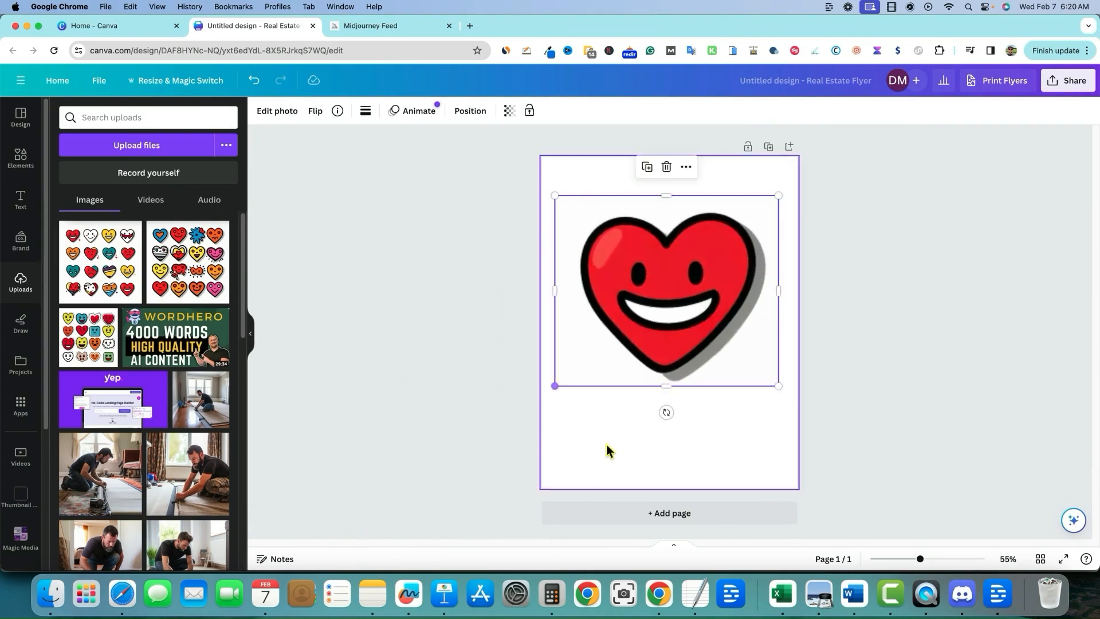
pyautogui.click(888, 538)
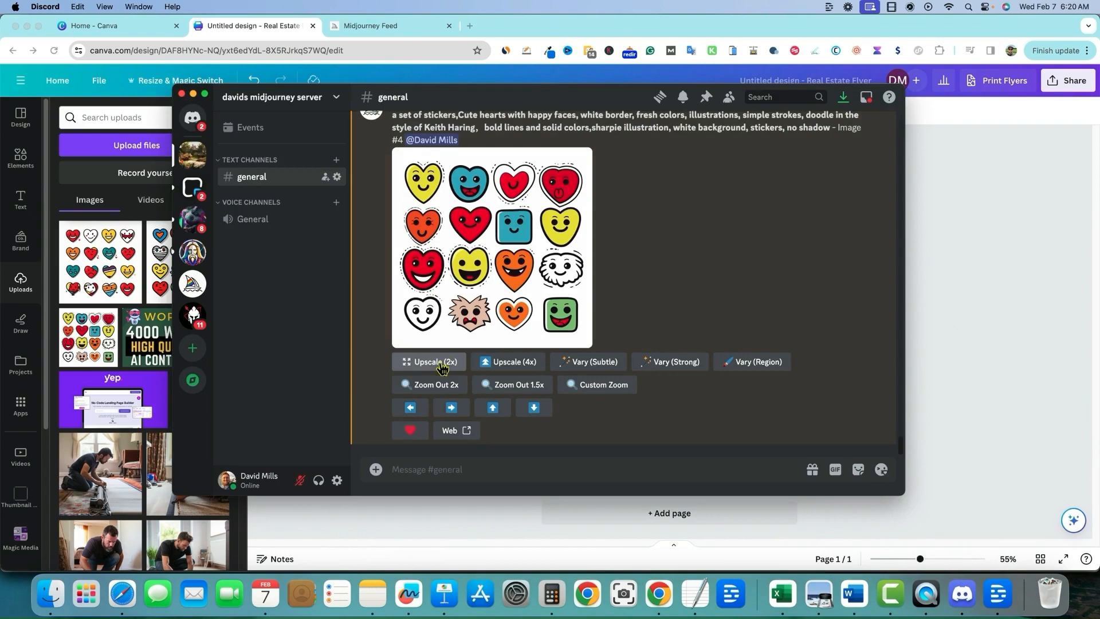
# Start a 4x upscale of the heart sticker sheet in Discord, then switch to the Canva flyer and add a second page.
pyautogui.click(515, 369)
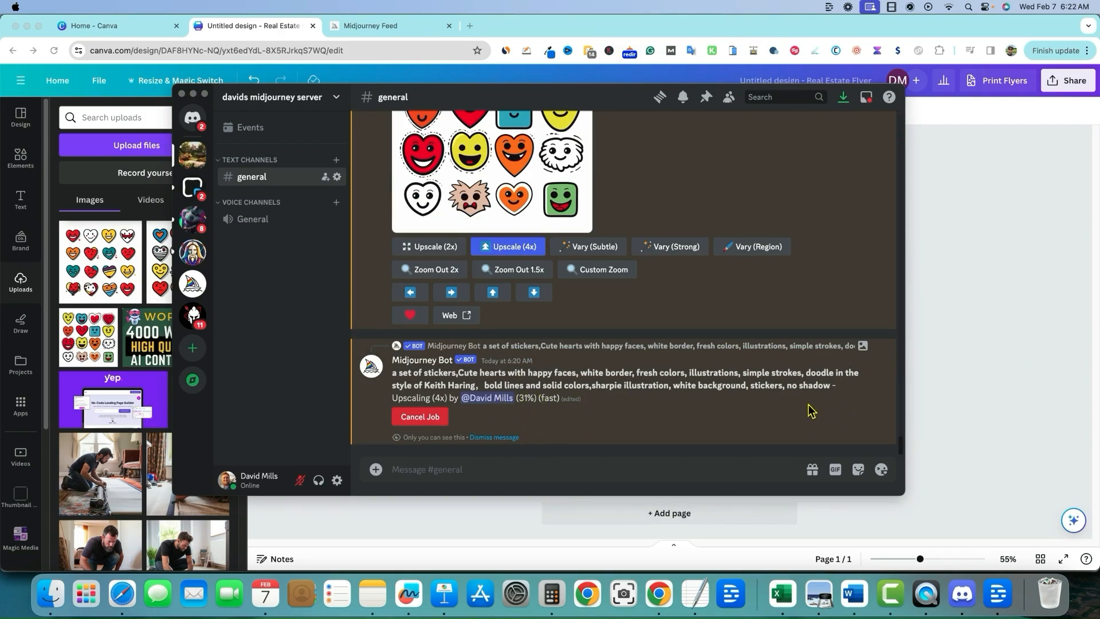
pyautogui.click(967, 375)
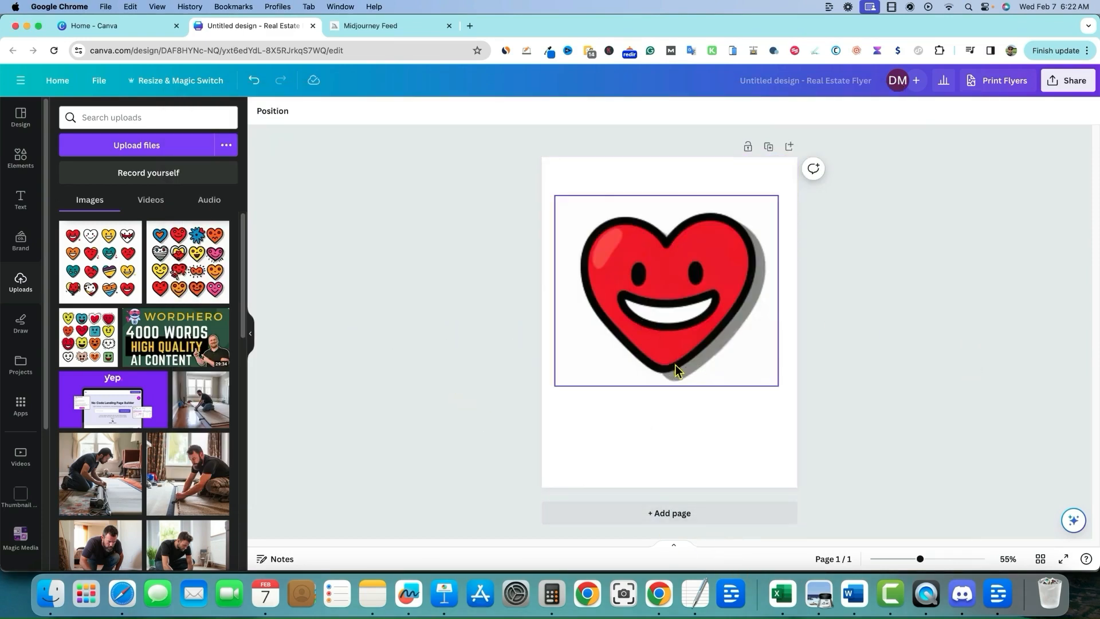
pyautogui.click(786, 147)
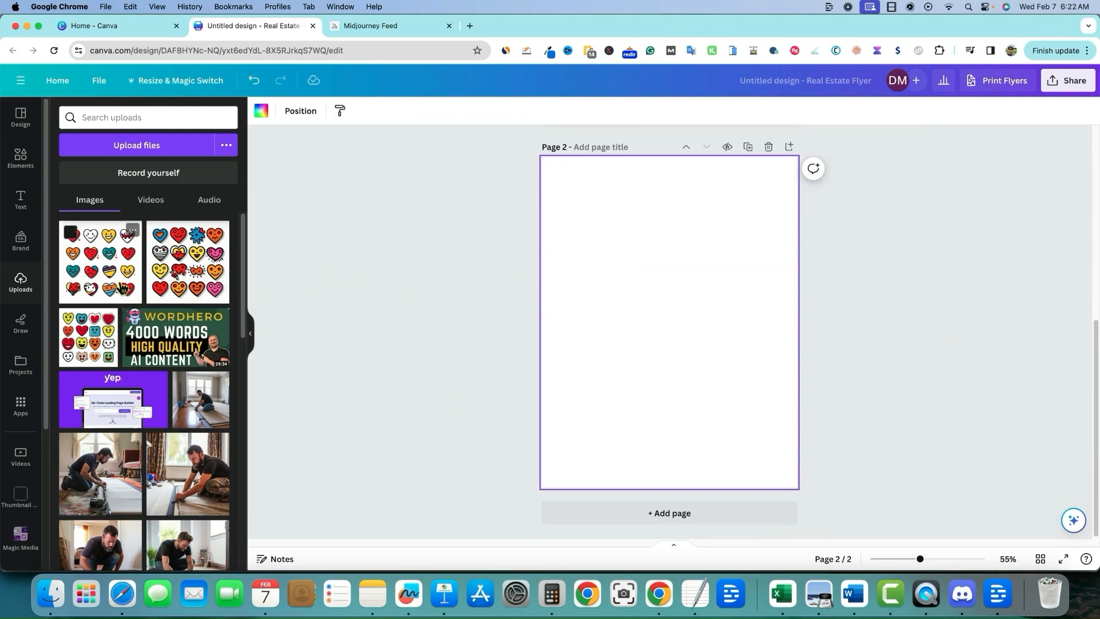
pyautogui.moveTo(118, 286); pyautogui.dragTo(639, 225)
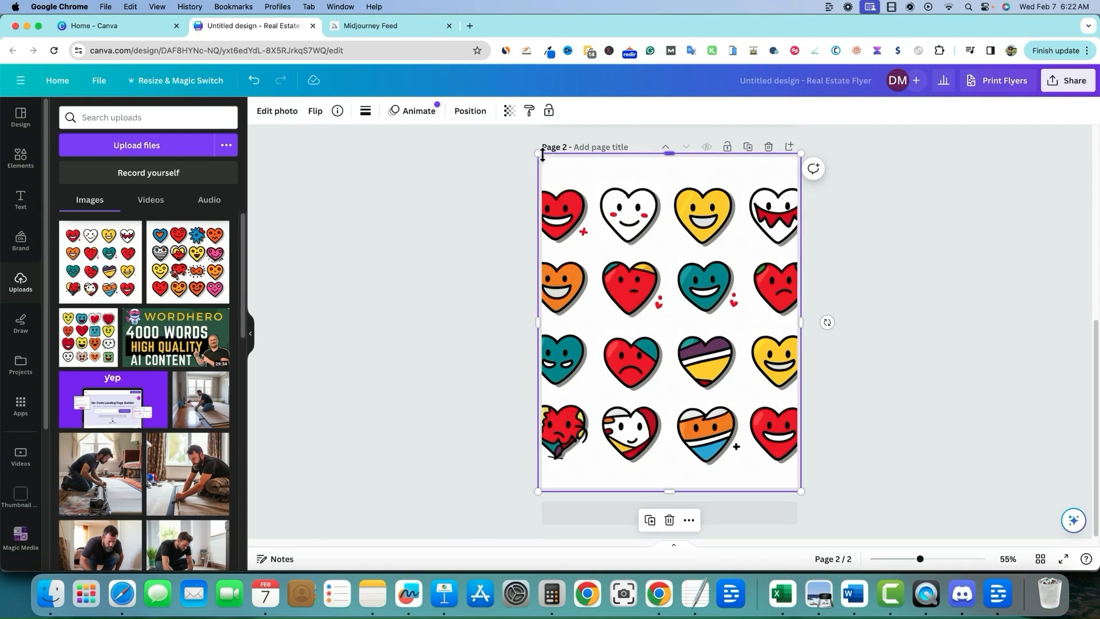
pyautogui.moveTo(539, 153); pyautogui.dragTo(569, 192)
pyautogui.press('Delete')
# Place the first uploaded heart sticker sheet on page 2 and enlarge it to slightly more than the page's width.
pyautogui.moveTo(115, 278); pyautogui.dragTo(630, 267)
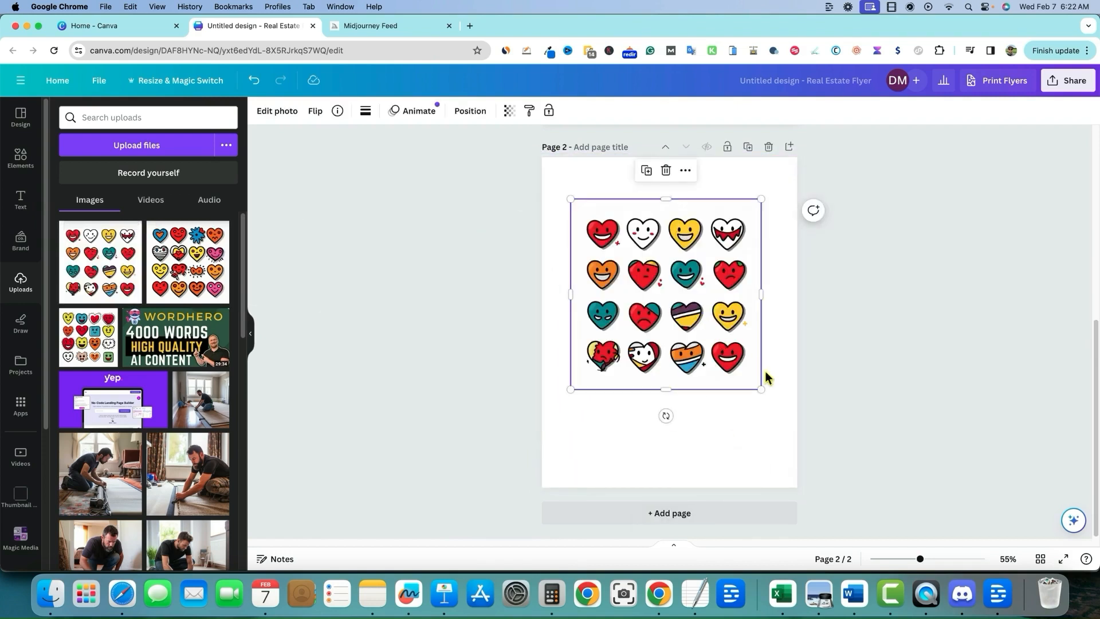
pyautogui.moveTo(758, 389); pyautogui.dragTo(797, 425)
pyautogui.moveTo(570, 425); pyautogui.dragTo(536, 449)
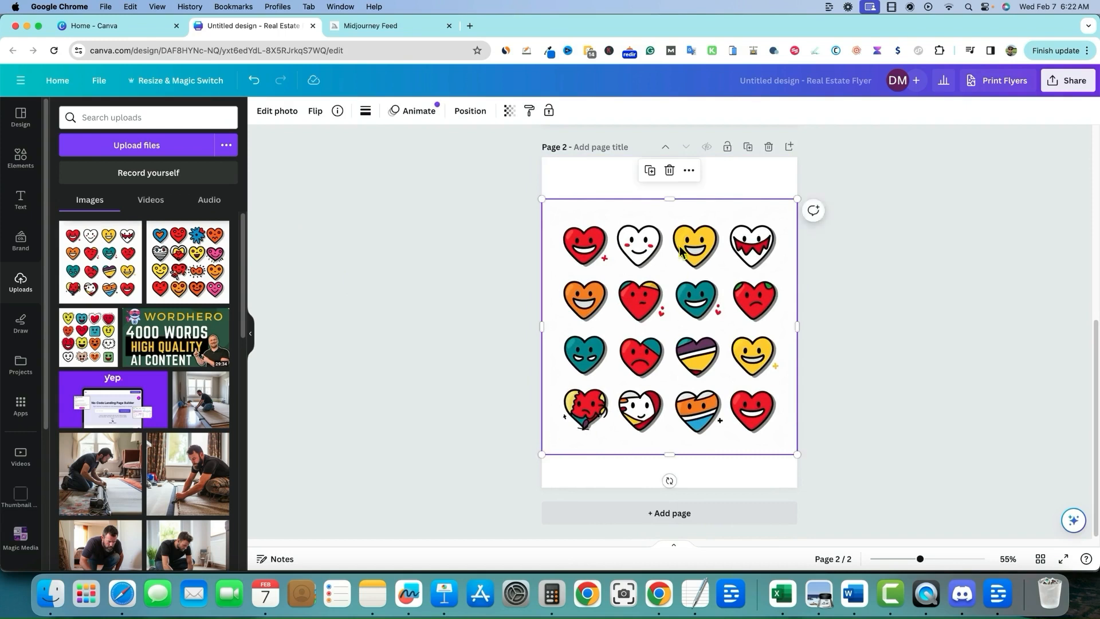
pyautogui.moveTo(541, 199); pyautogui.dragTo(530, 187)
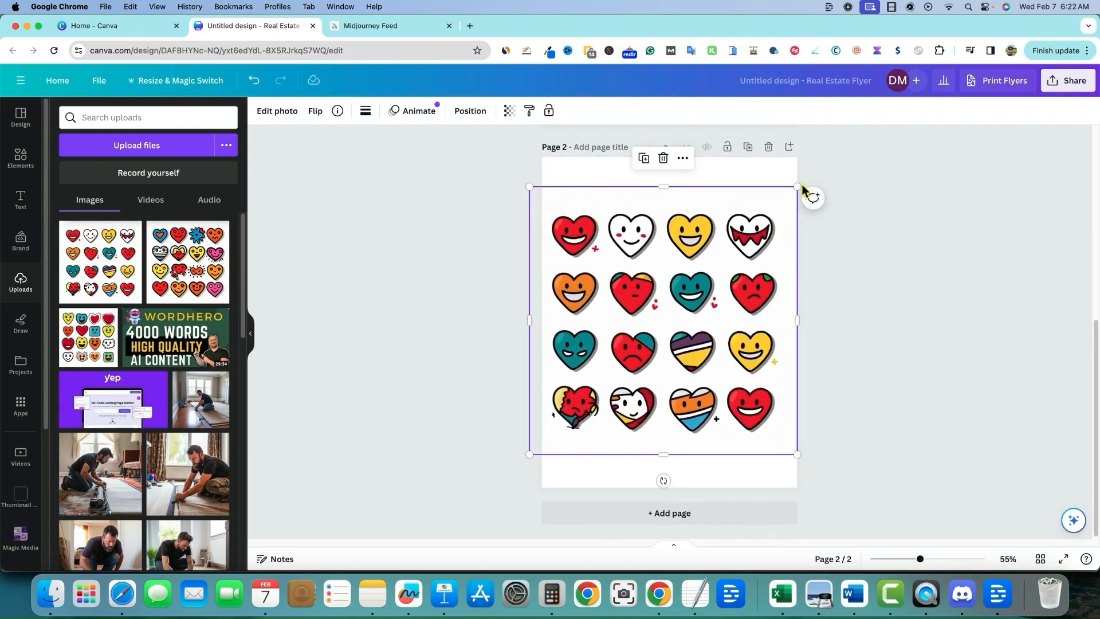
pyautogui.moveTo(797, 186); pyautogui.dragTo(811, 175)
pyautogui.click(877, 327)
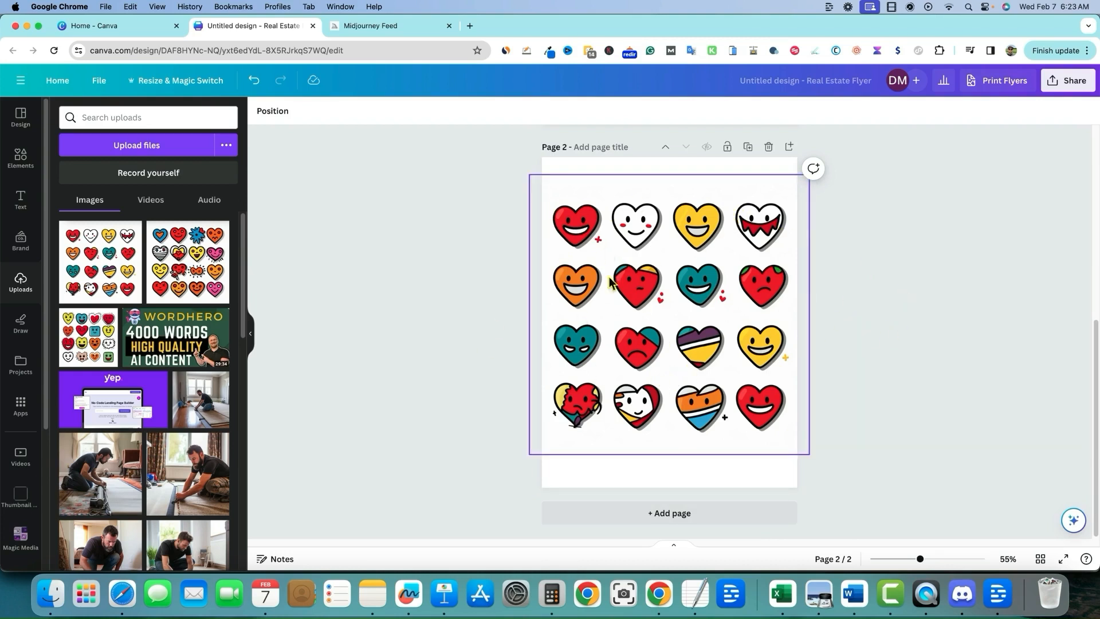
# Shrink the sticker sheet slightly, align its left edge with the page's left edge, and add a blank third page.
pyautogui.click(556, 425)
pyautogui.moveTo(530, 455)
pyautogui.mouseDown()
pyautogui.moveTo(401, 550)
pyautogui.moveTo(287, 553)
pyautogui.moveTo(407, 525)
pyautogui.moveTo(510, 449)
pyautogui.moveTo(557, 431)
pyautogui.moveTo(546, 444)
pyautogui.mouseUp()
pyautogui.click(526, 446)
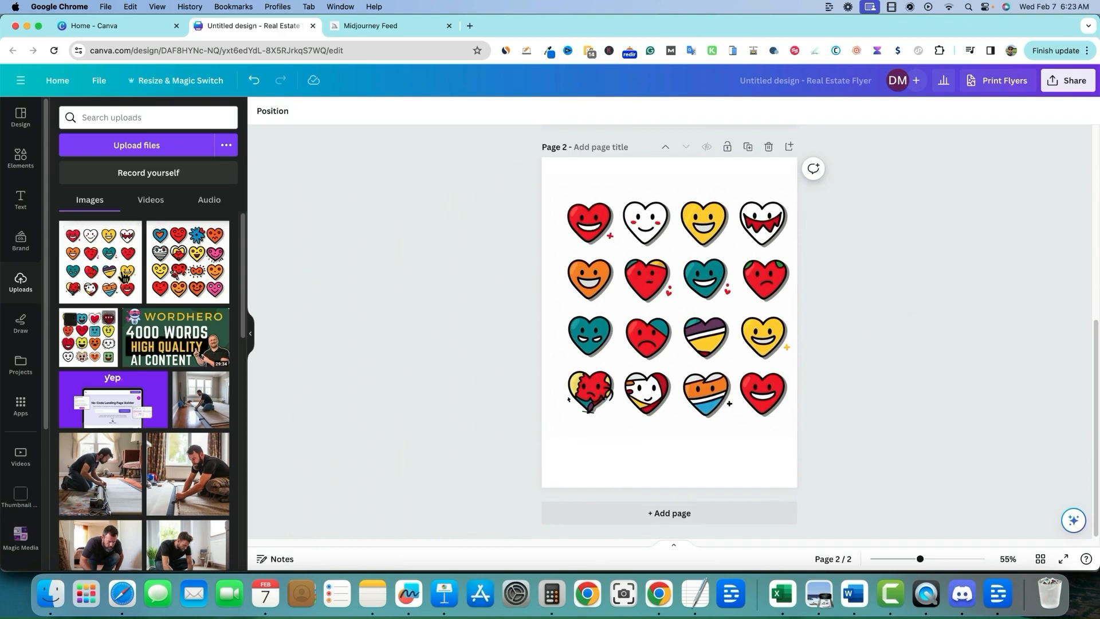
pyautogui.click(744, 280)
pyautogui.click(924, 283)
pyautogui.moveTo(763, 281); pyautogui.dragTo(758, 280)
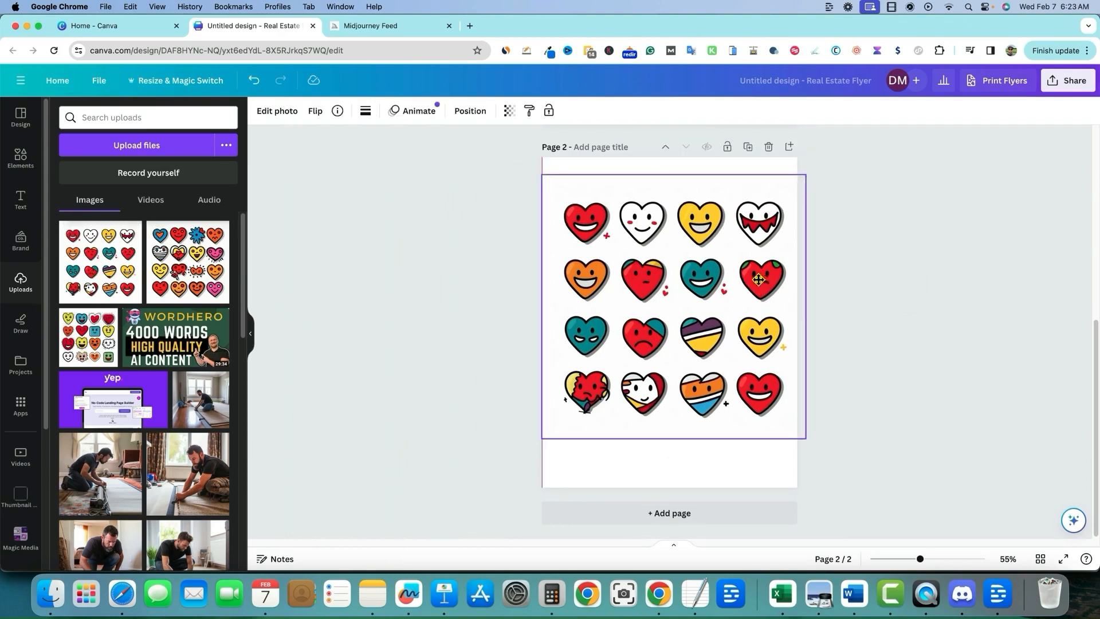
pyautogui.click(868, 291)
pyautogui.click(788, 146)
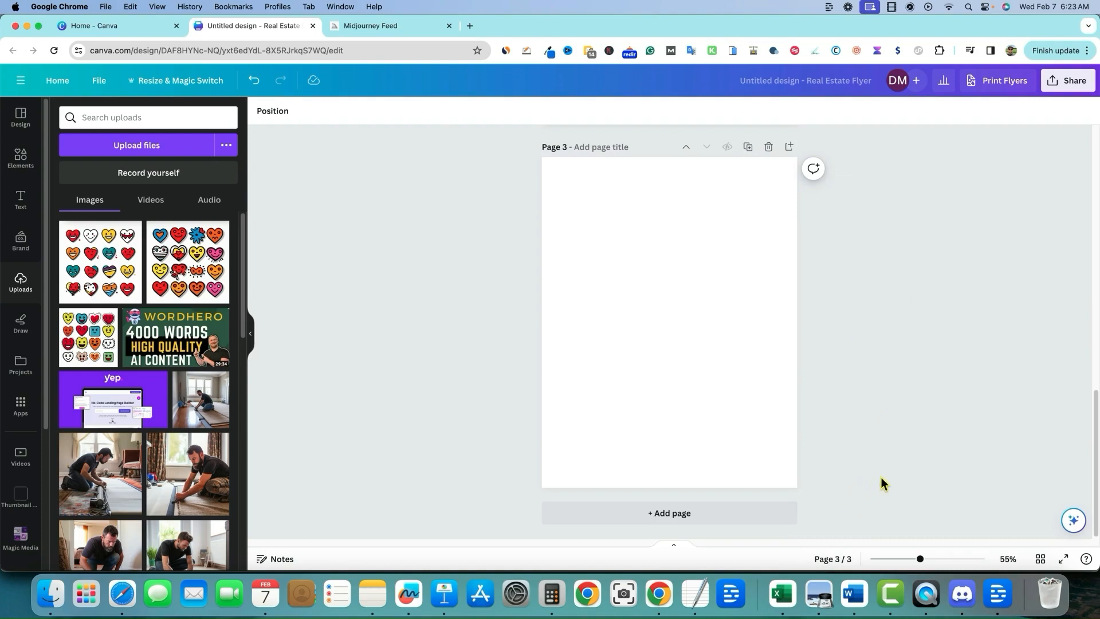
# Switch to Discord and open the 4x upscaled heart sticker sheet on the Midjourney website.
pyautogui.click(962, 595)
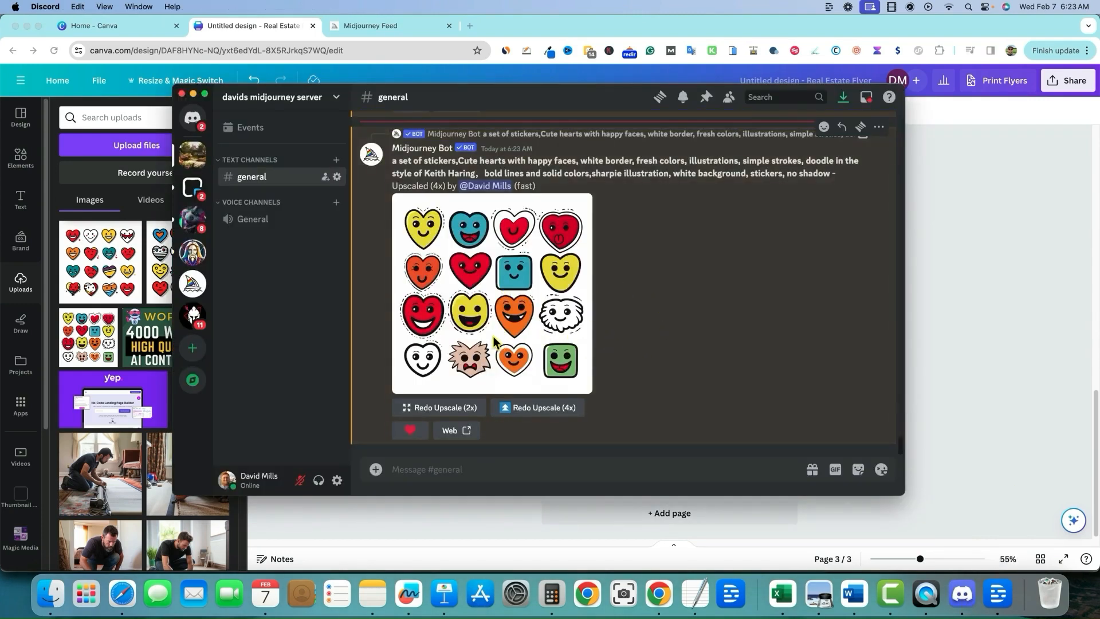
pyautogui.rightClick(498, 354)
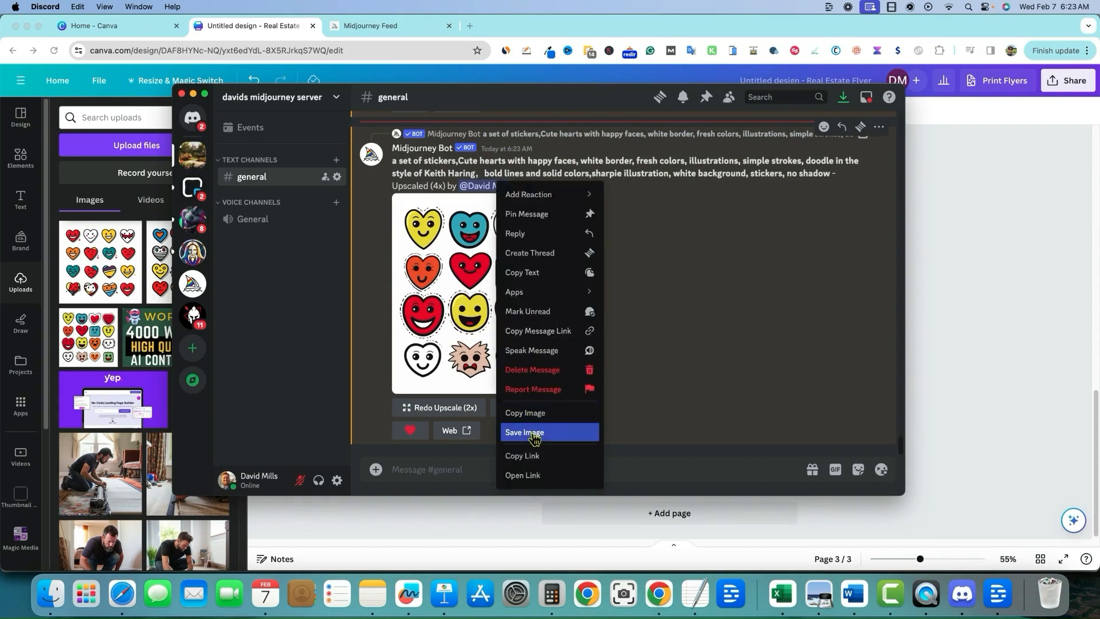
pyautogui.click(729, 395)
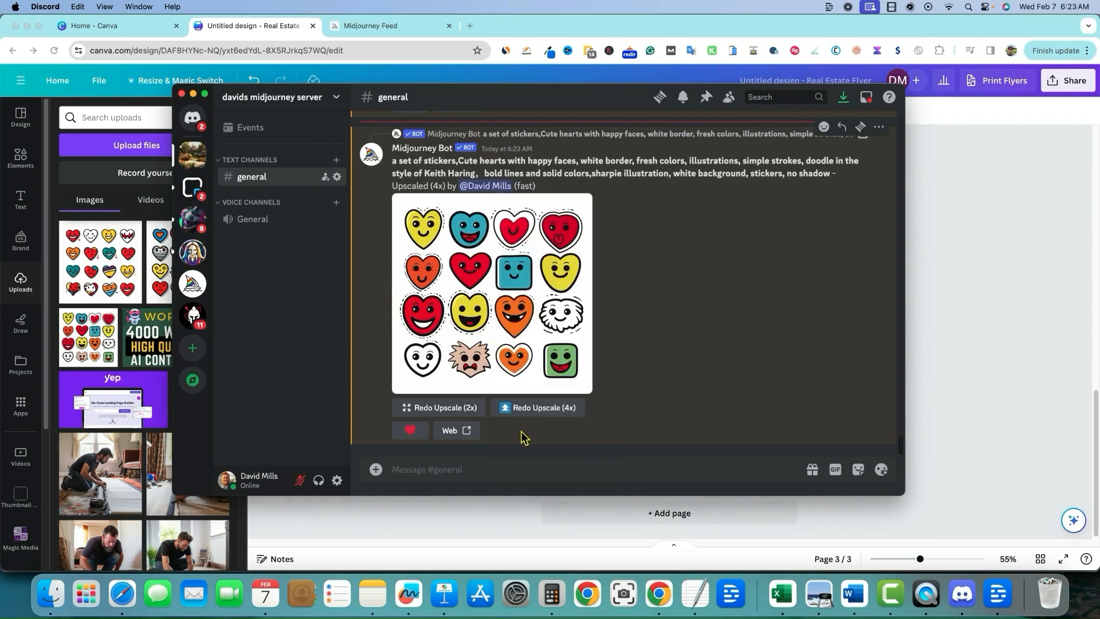
pyautogui.click(453, 431)
pyautogui.click(647, 356)
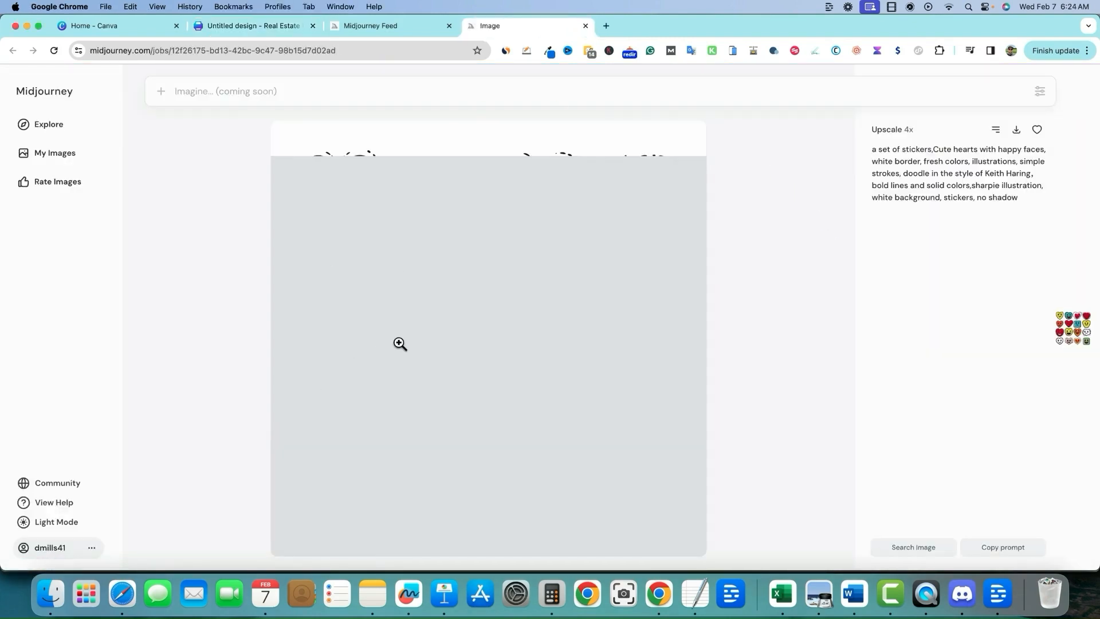
# Like the upscaled sticker sheet and save its image to Downloads as "smile hearts upscale x4".
pyautogui.moveTo(872, 150); pyautogui.dragTo(1019, 207)
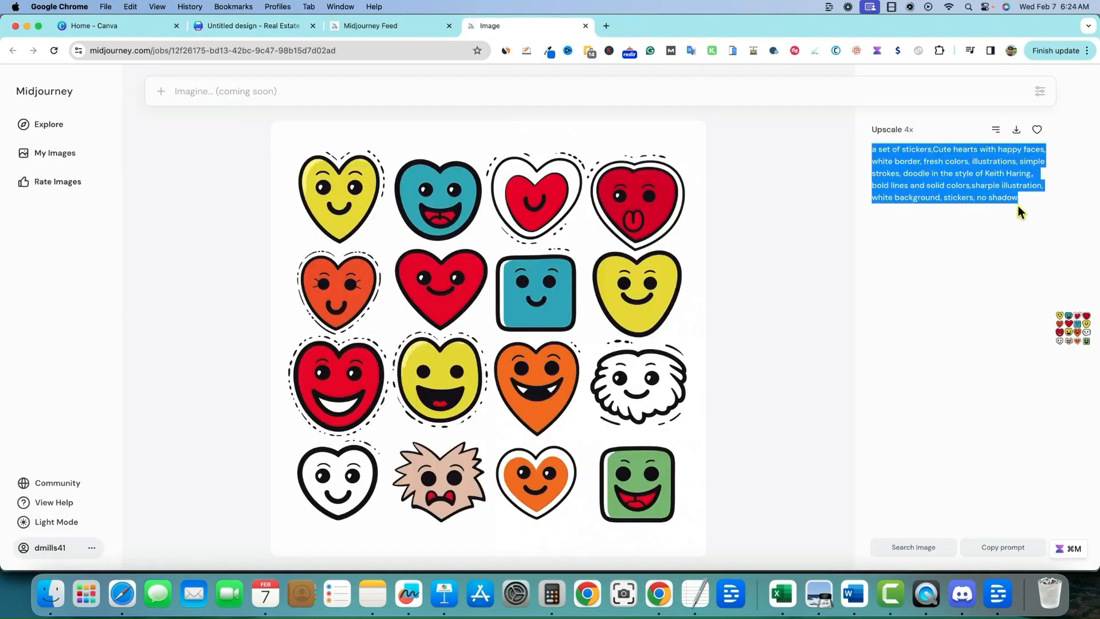
pyautogui.click(1038, 130)
pyautogui.rightClick(388, 251)
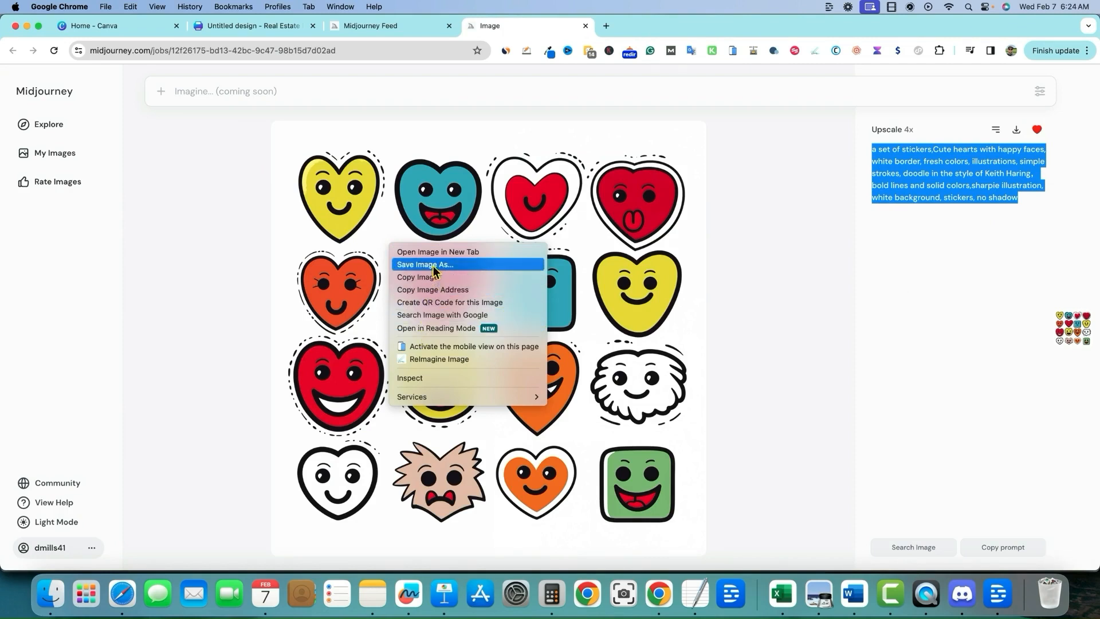
pyautogui.click(516, 278)
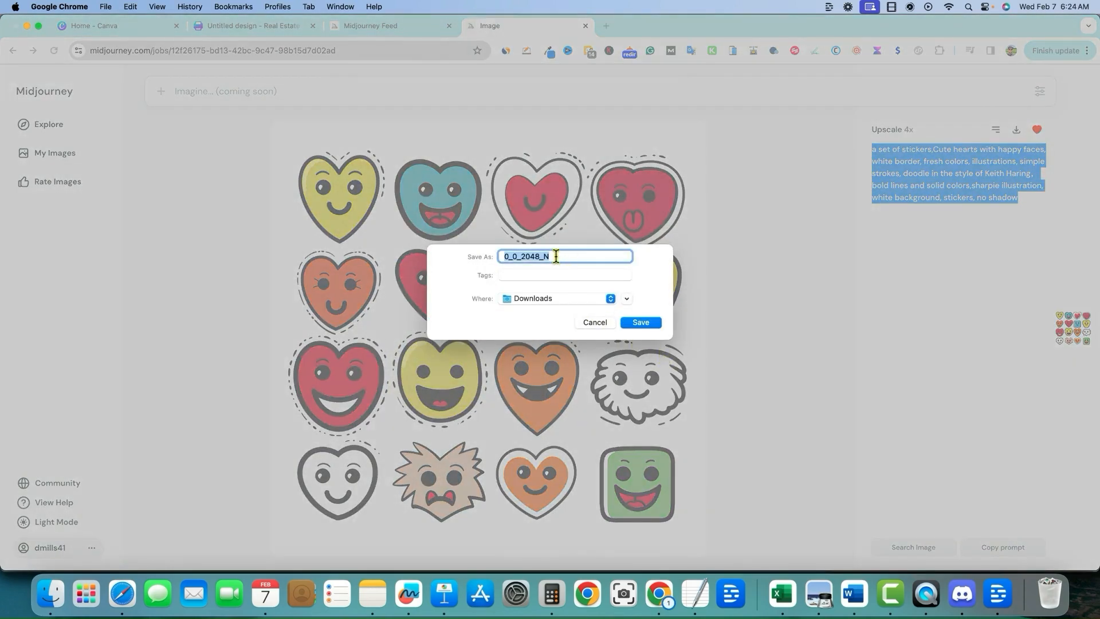
pyautogui.write('smile hearts upscale x4')
pyautogui.click(635, 322)
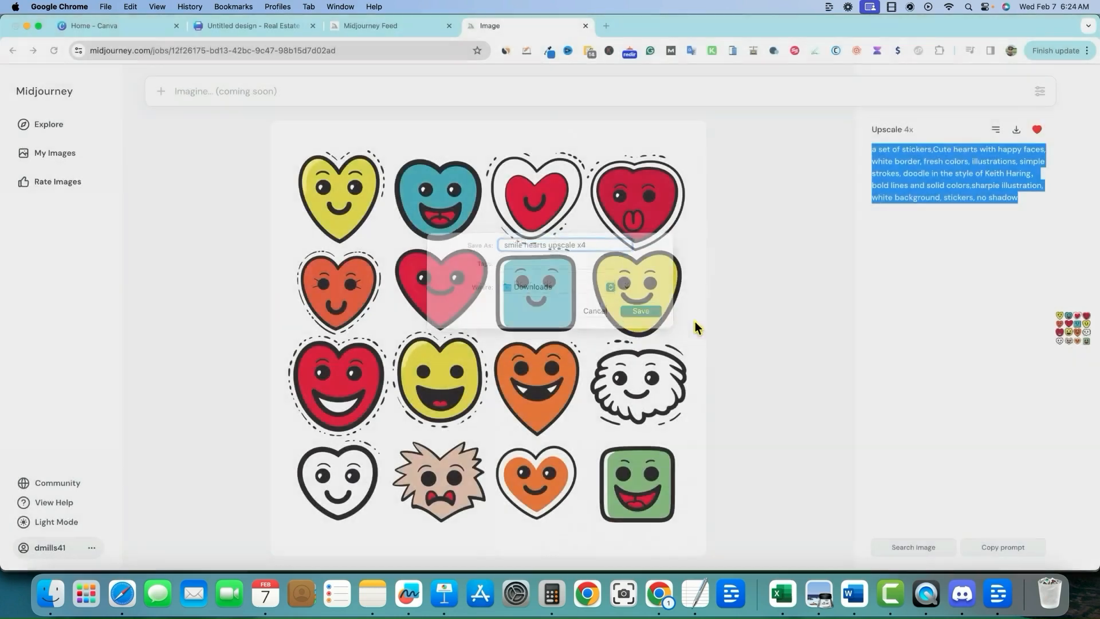
pyautogui.click(788, 360)
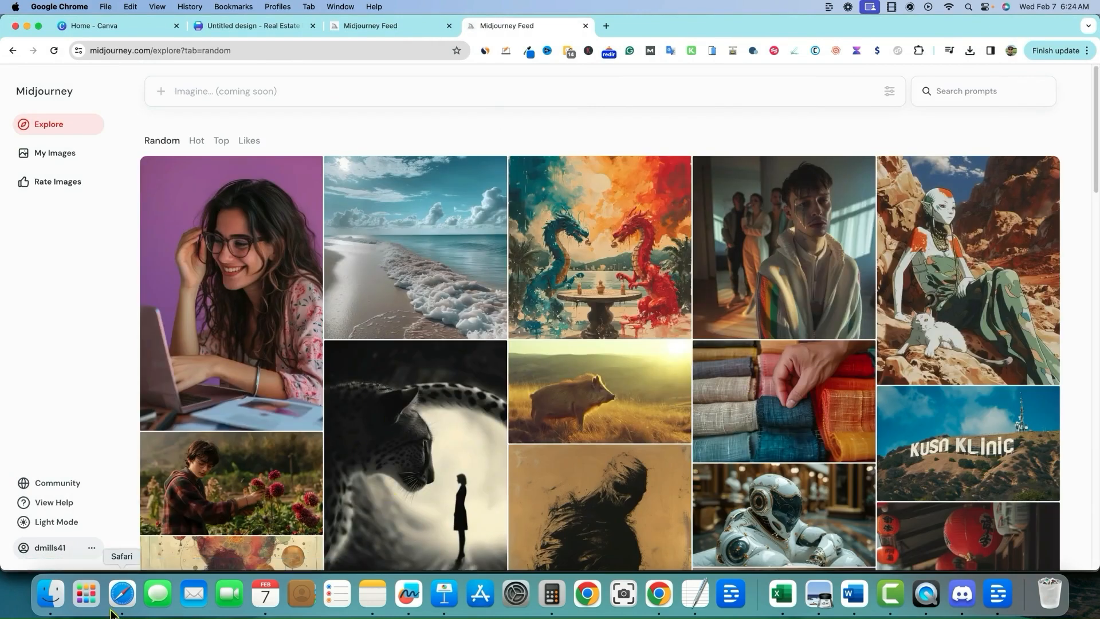
# Open "smile hearts upscale x4.webp" from the Downloads folder in Preview and enlarge the image window.
pyautogui.click(50, 594)
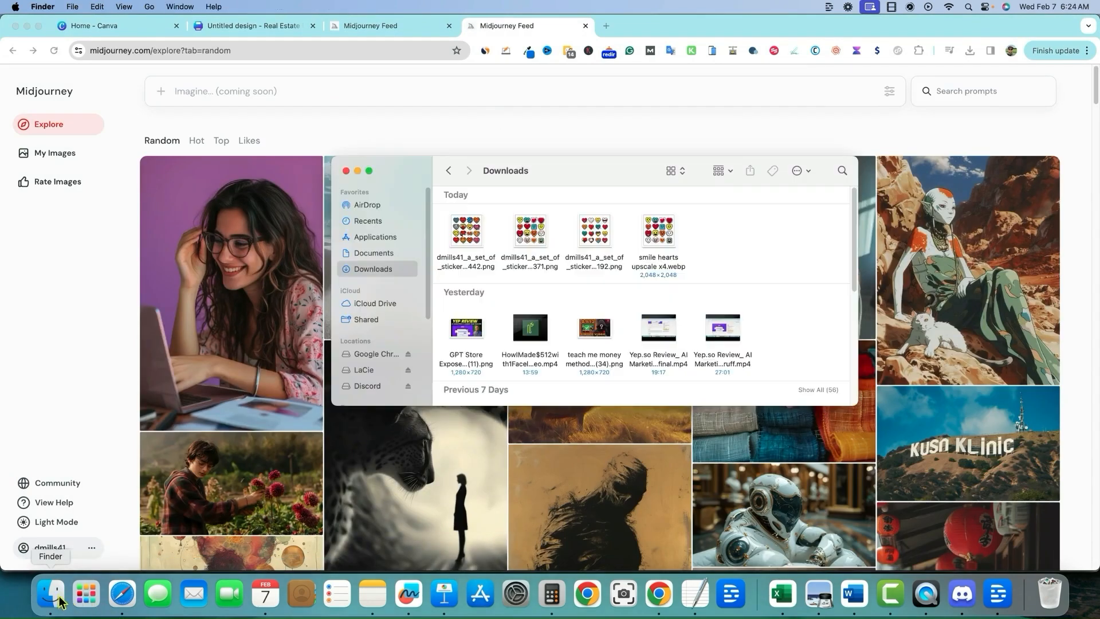
pyautogui.press('super+2')
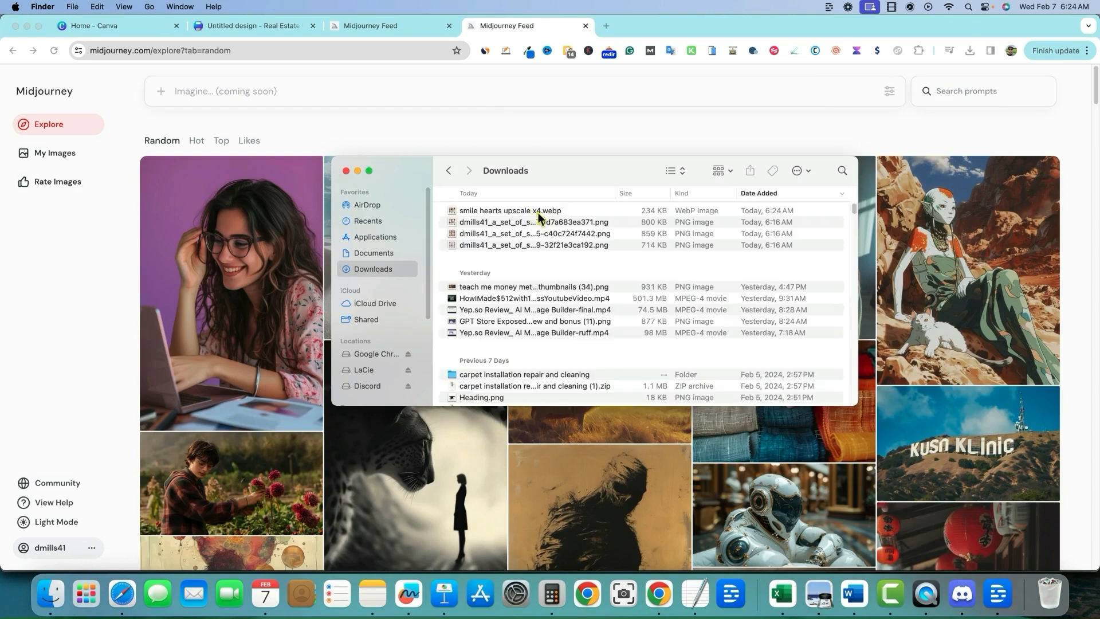
pyautogui.doubleClick(523, 211)
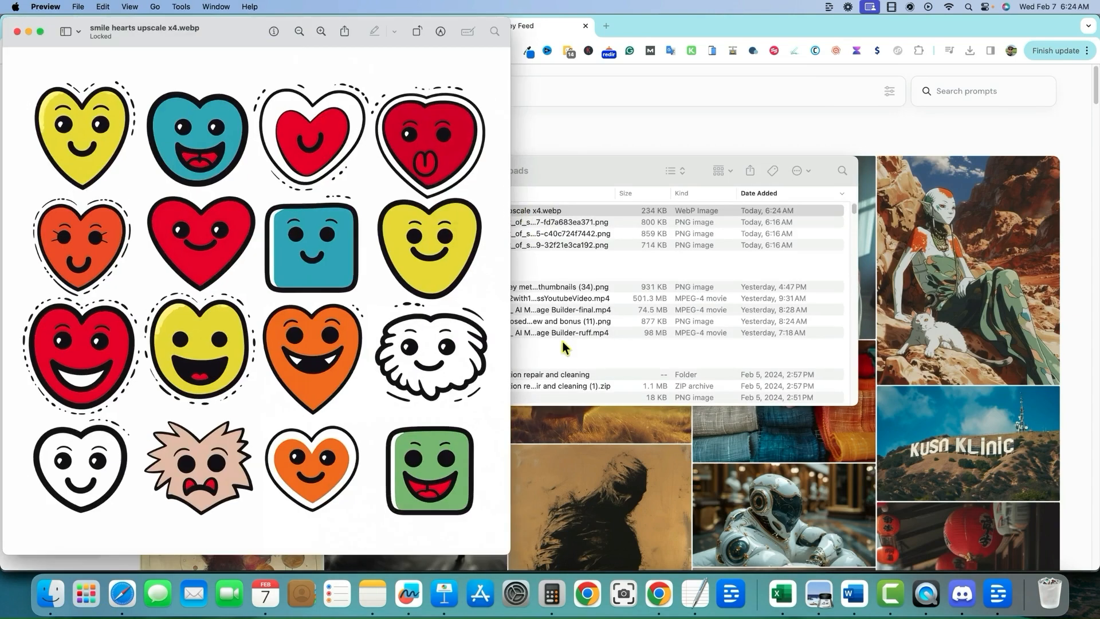
pyautogui.moveTo(510, 279); pyautogui.dragTo(720, 300)
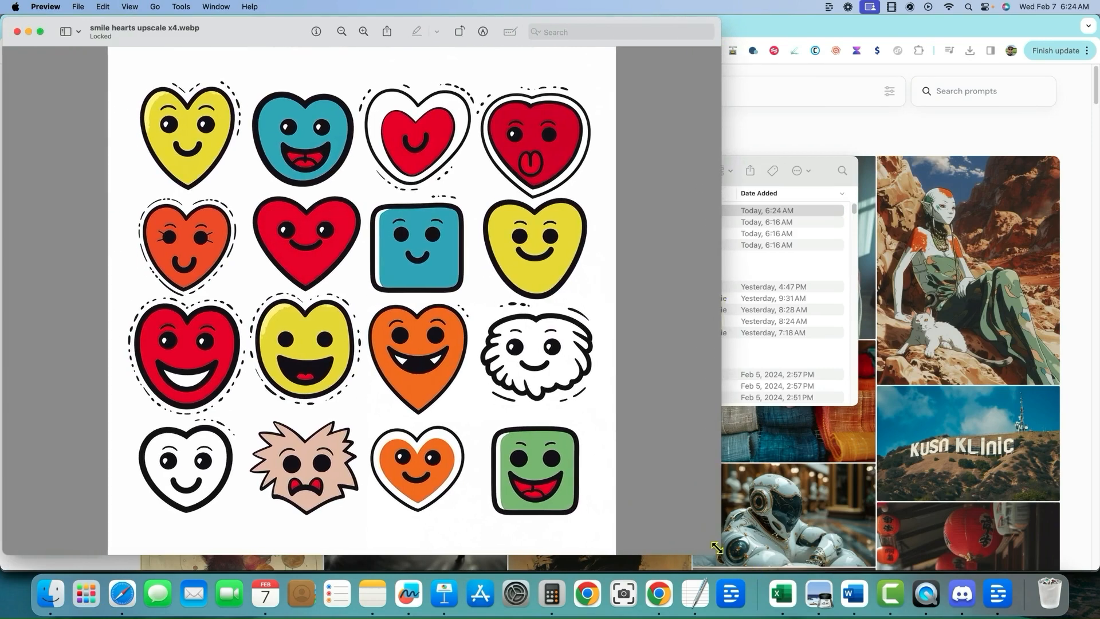
pyautogui.moveTo(718, 550); pyautogui.dragTo(767, 554)
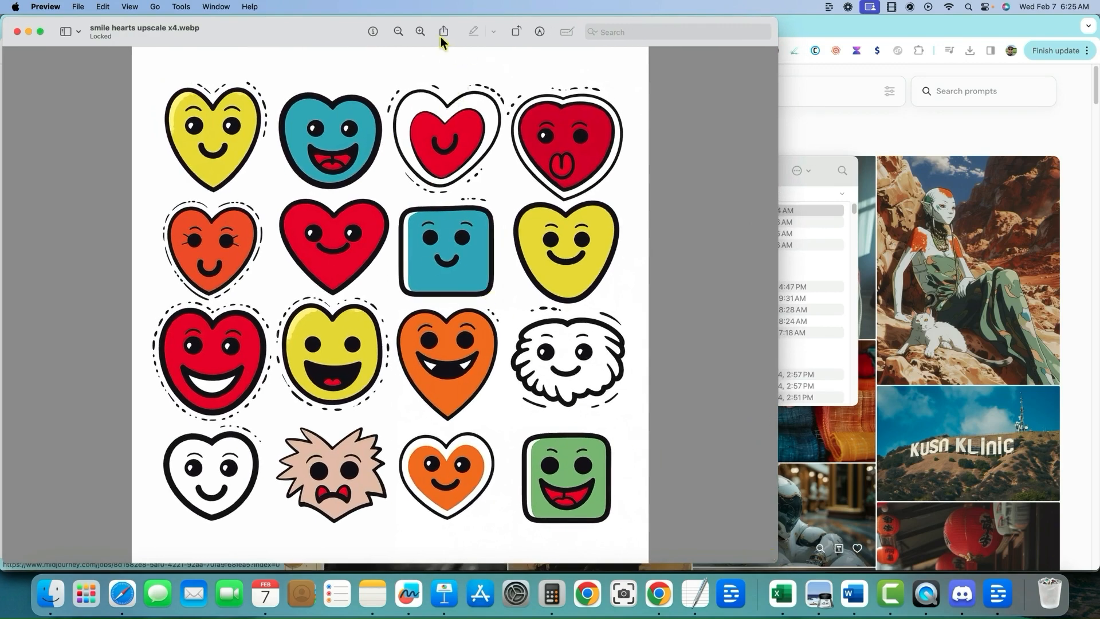
# Capture a screenshot of only the yellow smiling heart in the first row, with the sticker sheet magnified.
pyautogui.click(421, 30)
pyautogui.click(421, 30)
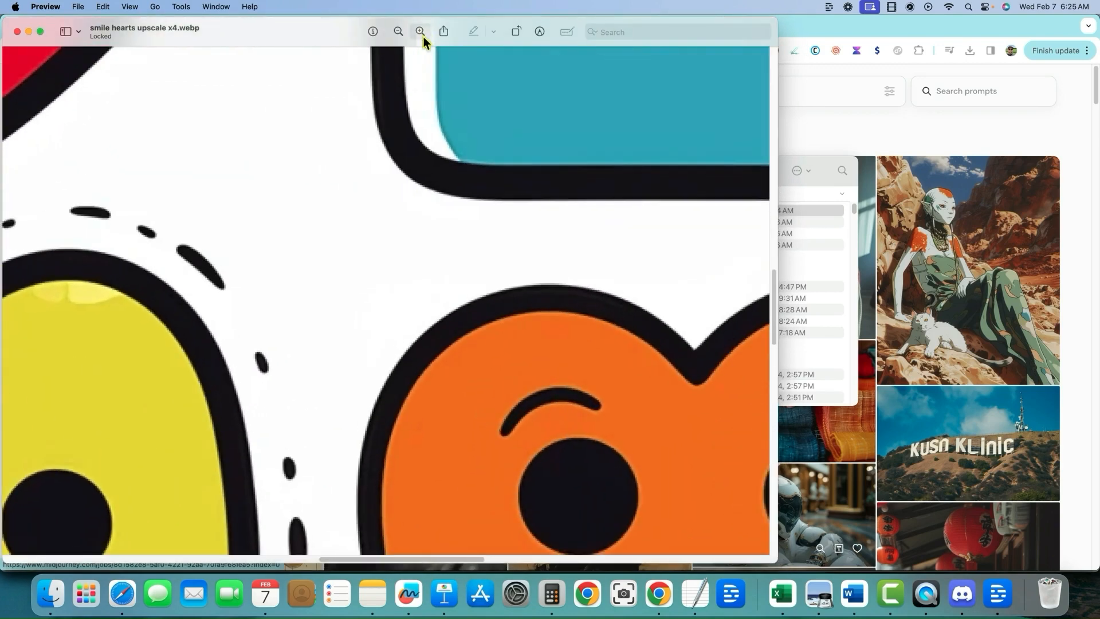
pyautogui.click(393, 29)
pyautogui.click(393, 30)
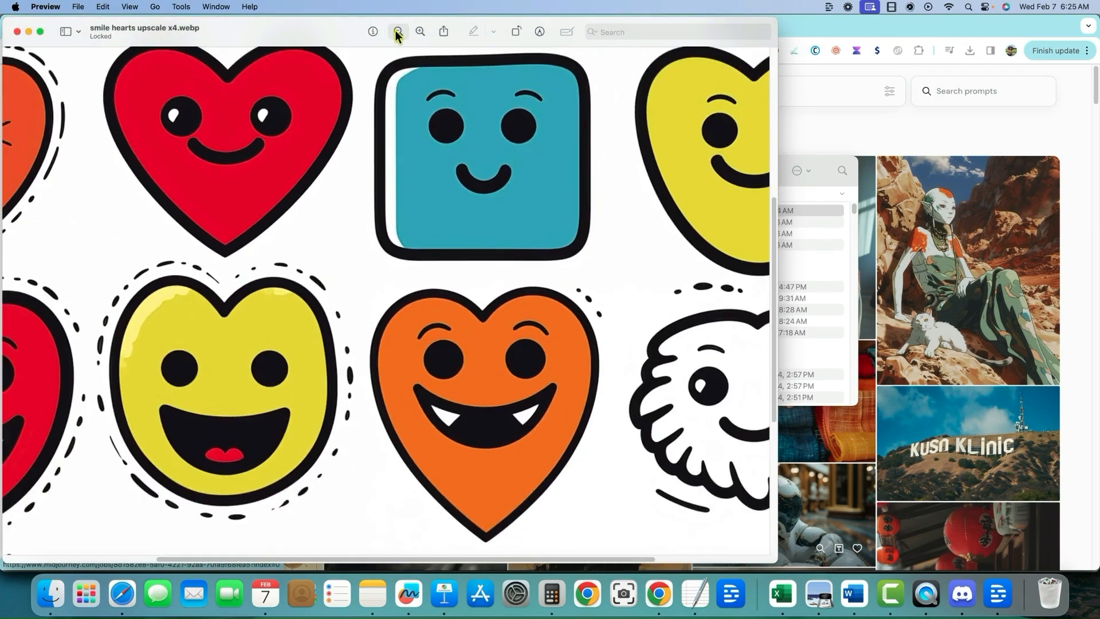
pyautogui.click(393, 30)
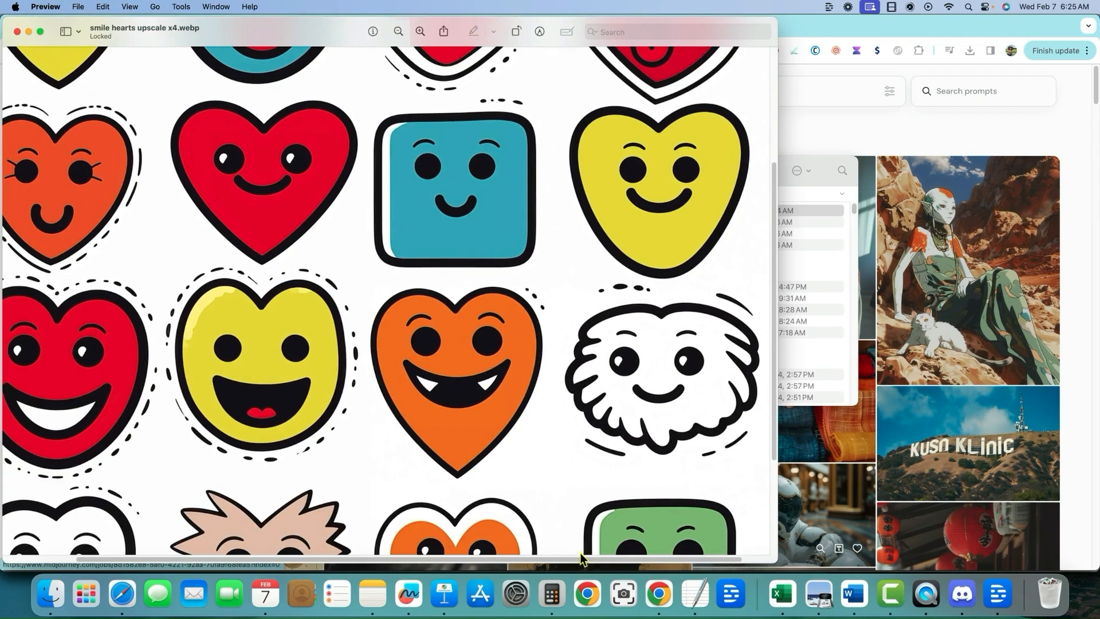
pyautogui.hscroll(-5, 344, 556)
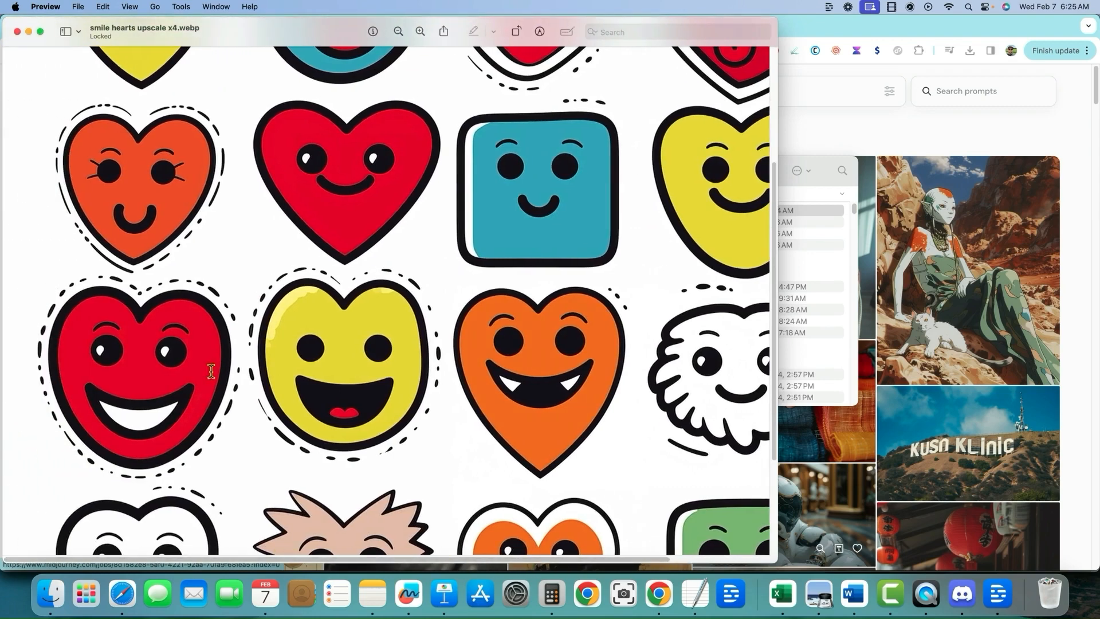
pyautogui.scroll(5, 210, 371)
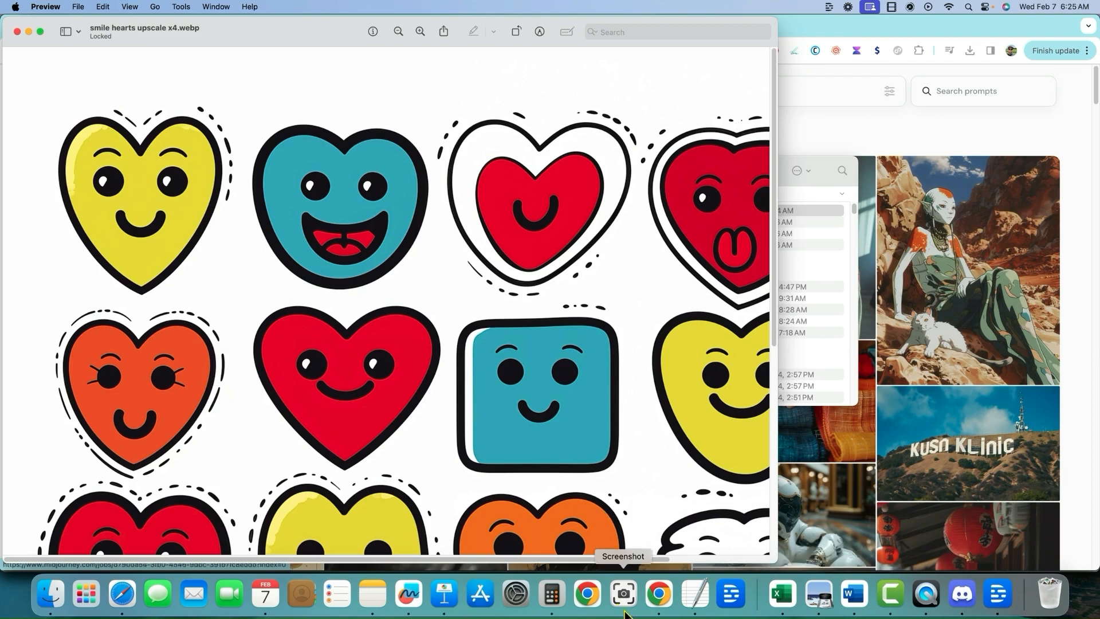
pyautogui.click(624, 611)
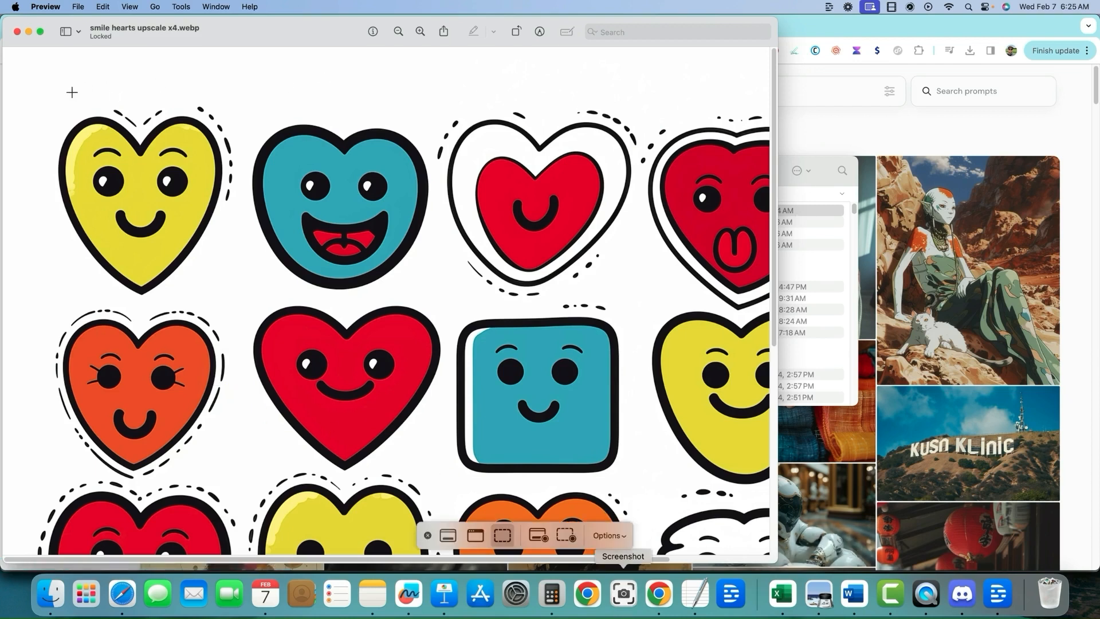
pyautogui.moveTo(49, 99); pyautogui.dragTo(237, 300)
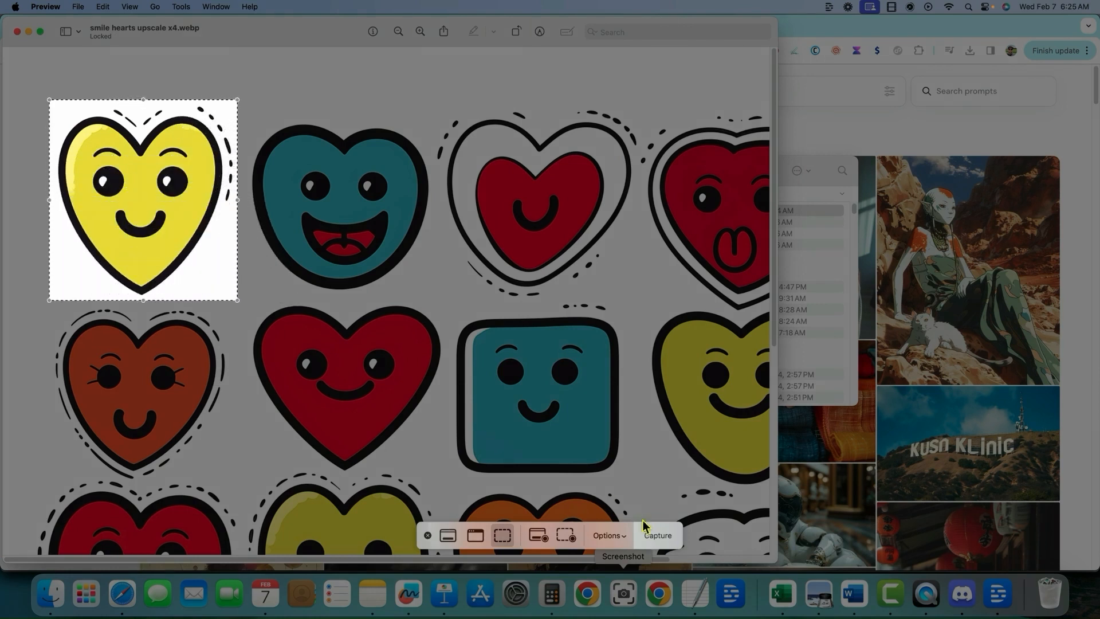
pyautogui.click(650, 536)
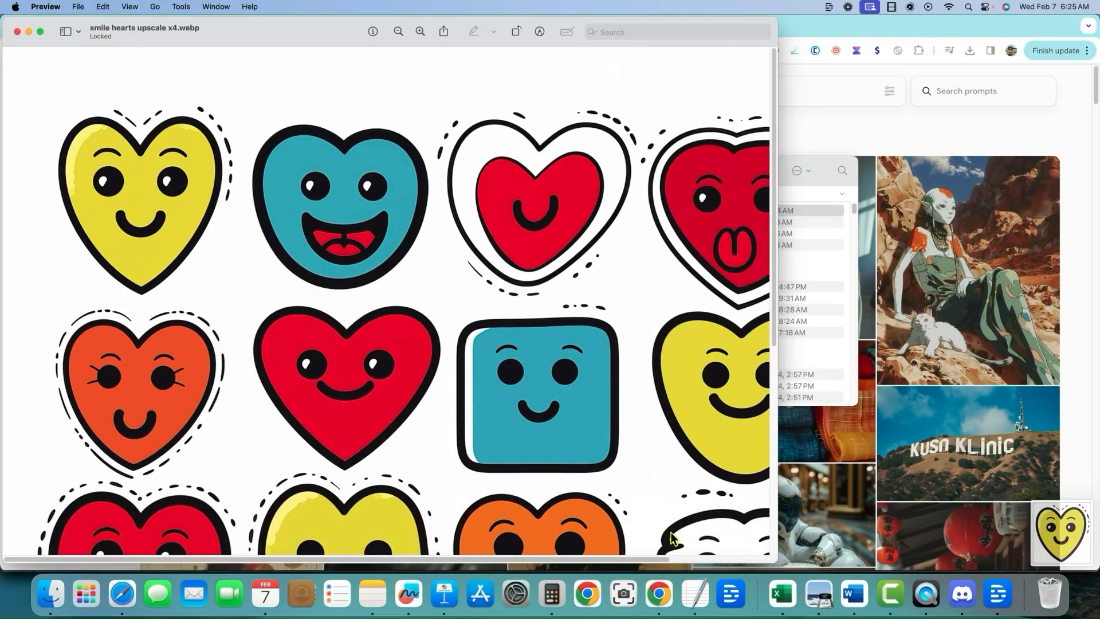
# Capture separate screenshots of the blue laughing heart and the white-bordered red heart in the sheet's first row.
pyautogui.click(623, 595)
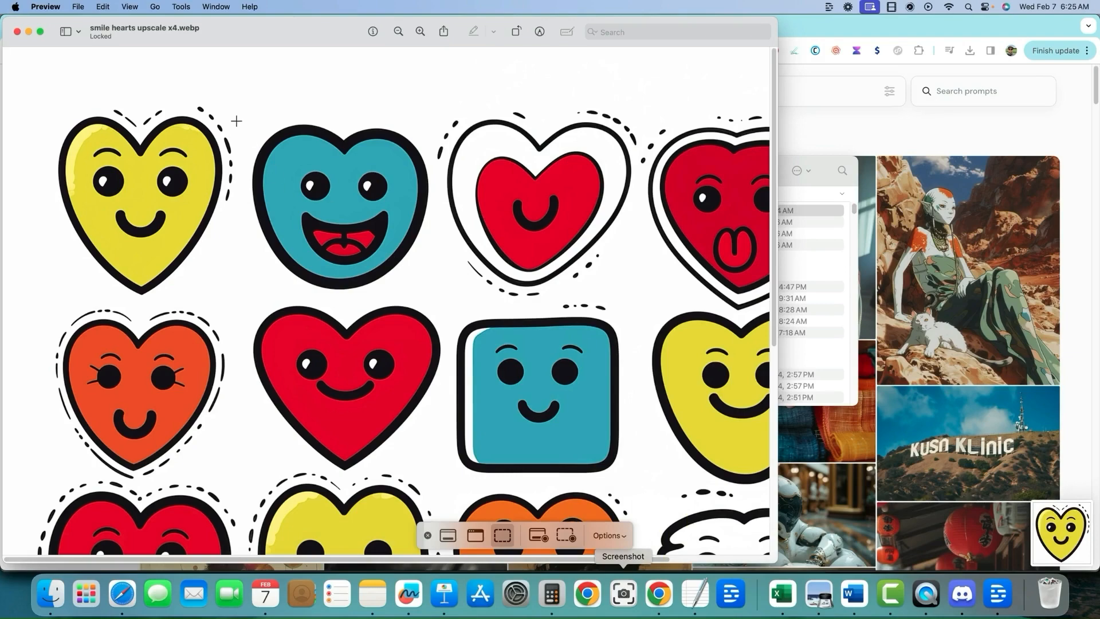
pyautogui.moveTo(244, 114); pyautogui.dragTo(432, 298)
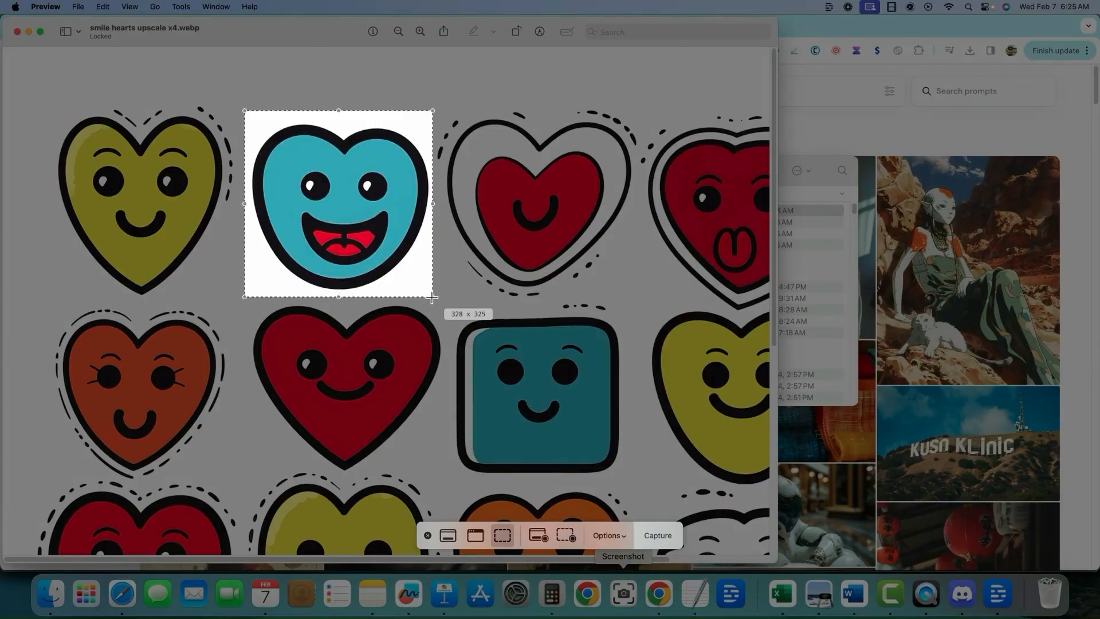
pyautogui.click(658, 535)
pyautogui.click(624, 597)
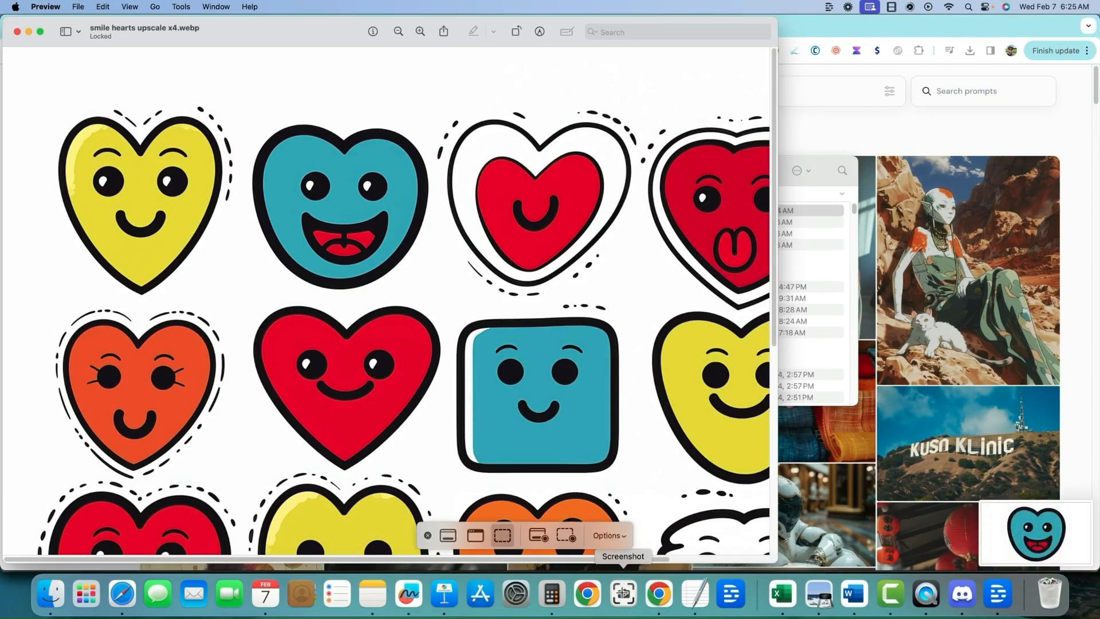
pyautogui.moveTo(438, 107); pyautogui.dragTo(638, 265)
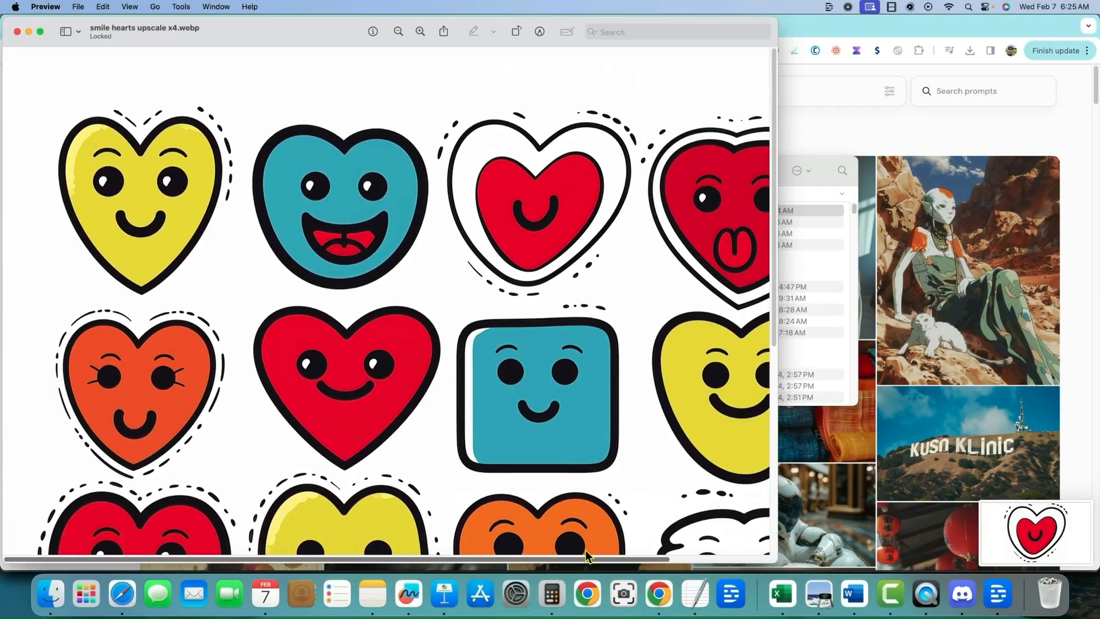
# Capture separate screenshots of the orange heart and the red heart in the sheet's second row.
pyautogui.click(629, 600)
pyautogui.moveTo(46, 306); pyautogui.dragTo(228, 484)
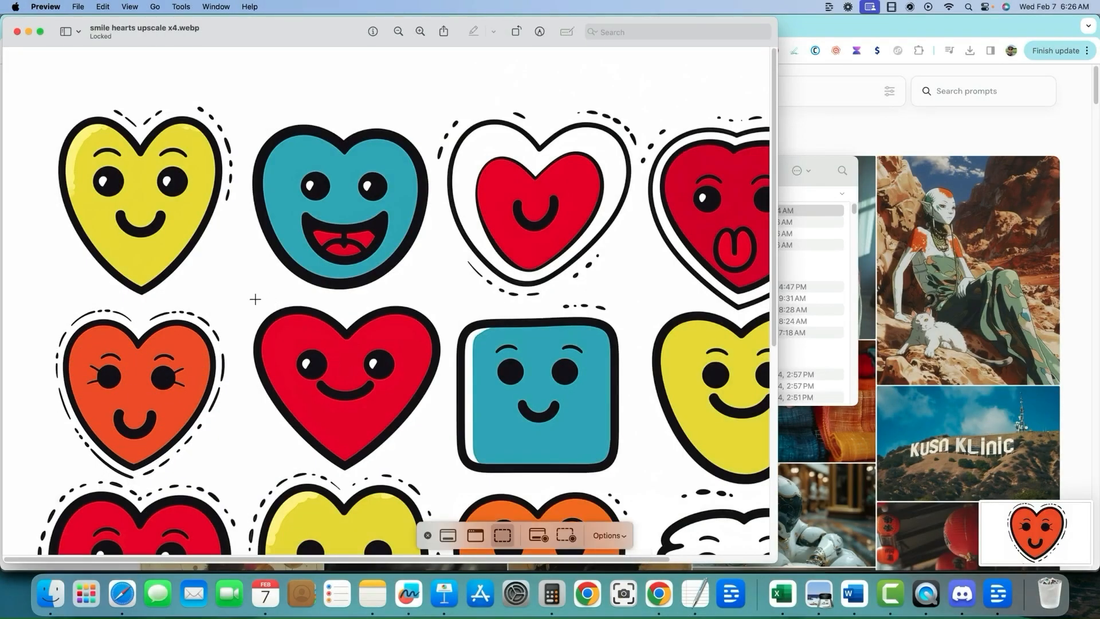
pyautogui.moveTo(245, 300); pyautogui.dragTo(444, 473)
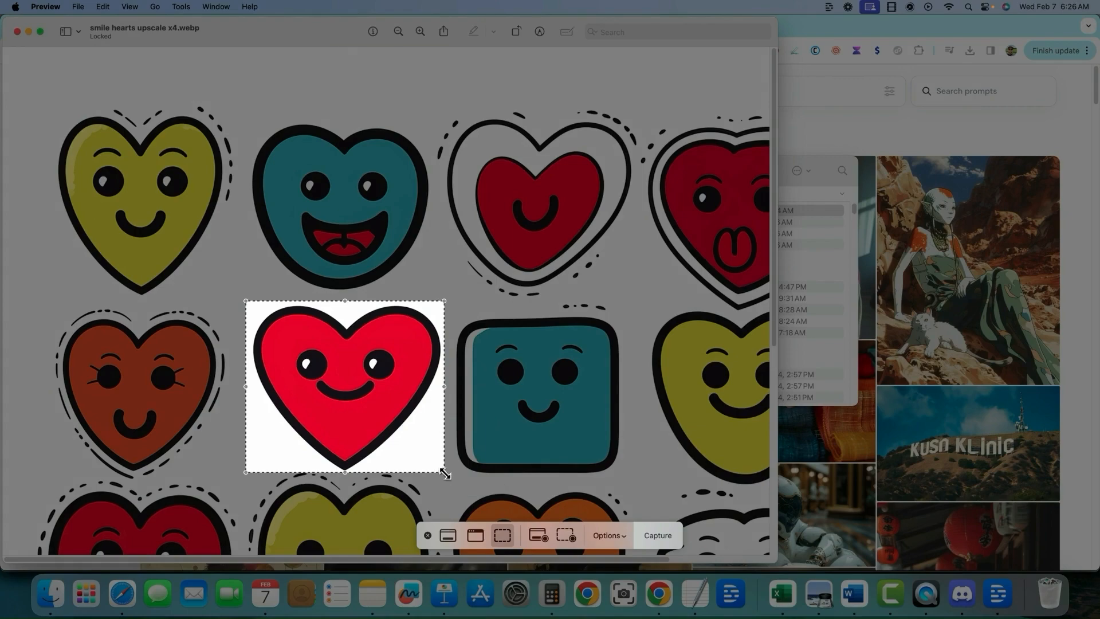
pyautogui.click(650, 535)
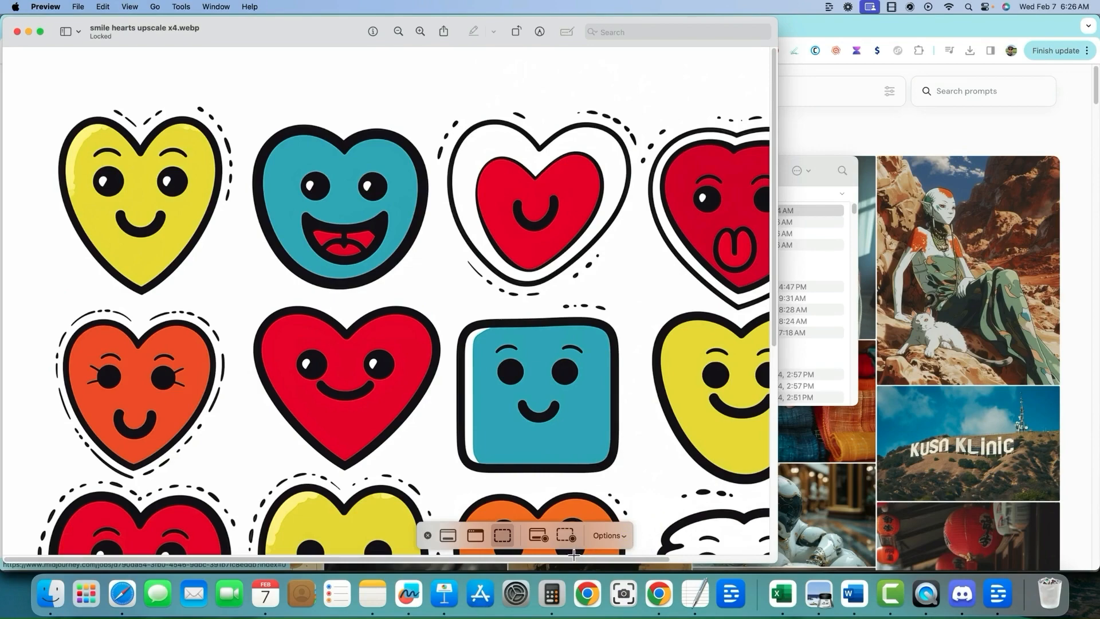
# Capture separate screenshots of the blue square face and the yellow heart in the sheet's second row.
pyautogui.moveTo(451, 313); pyautogui.dragTo(625, 477)
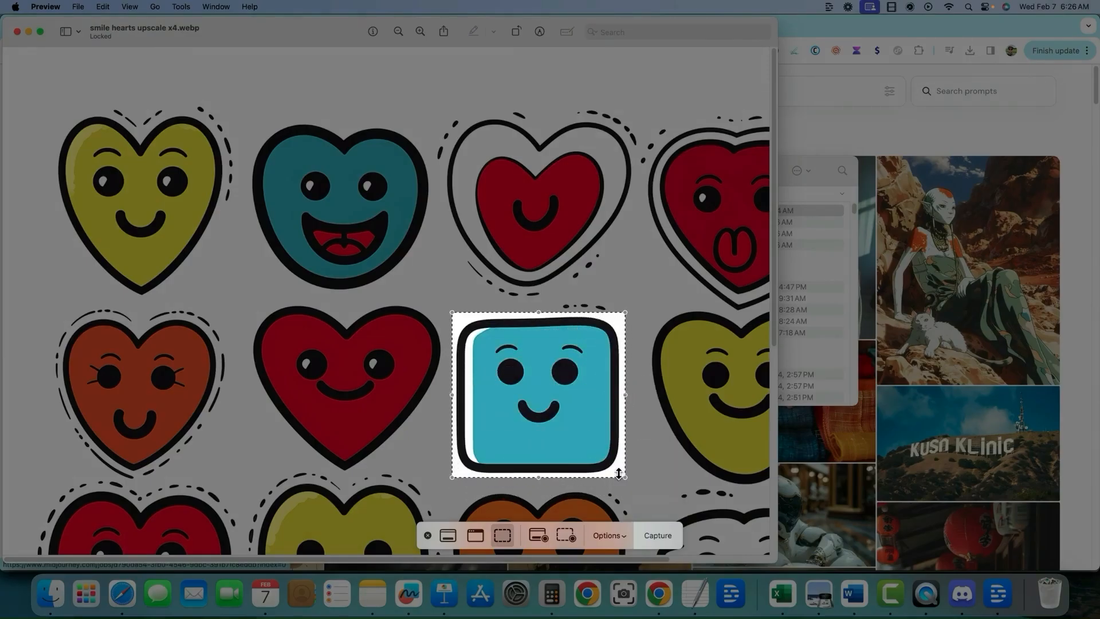
pyautogui.click(656, 535)
pyautogui.moveTo(622, 560); pyautogui.dragTo(717, 564)
pyautogui.press('super+shift+5')
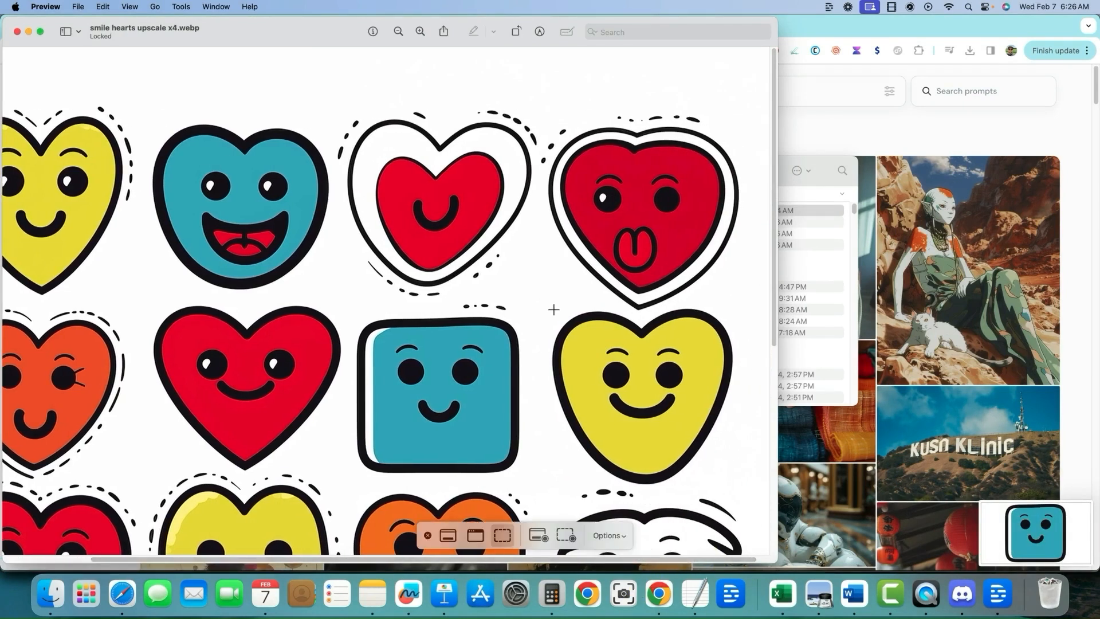
pyautogui.moveTo(550, 309); pyautogui.dragTo(738, 486)
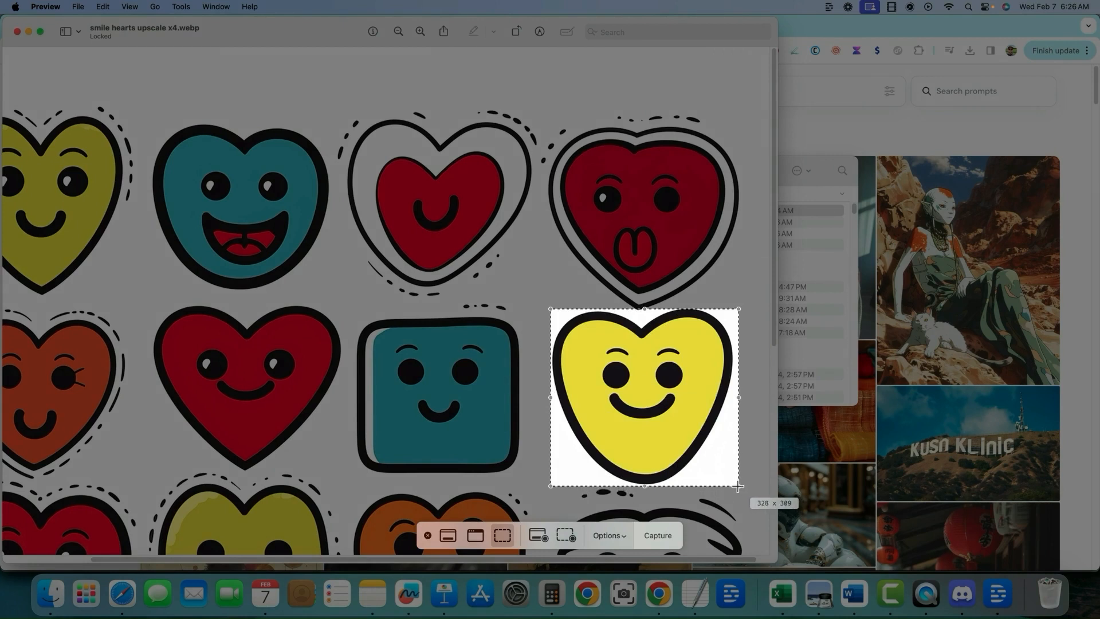
pyautogui.click(657, 535)
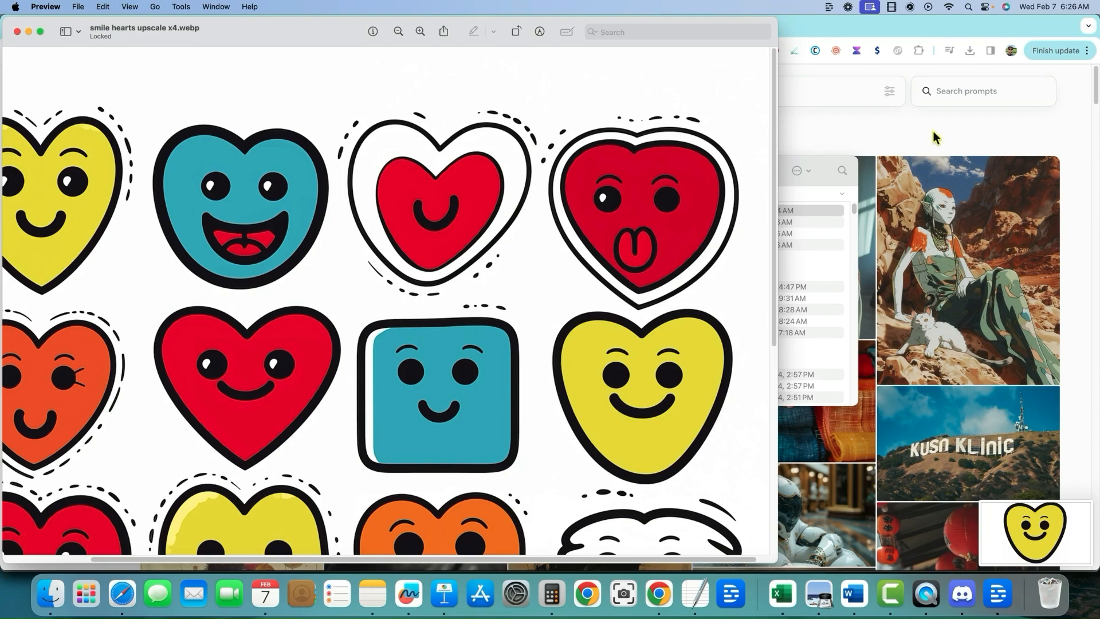
# Switch to the Canva flyer design in Chrome and upload the seven single-sticker screenshots from Recents.
pyautogui.click(978, 121)
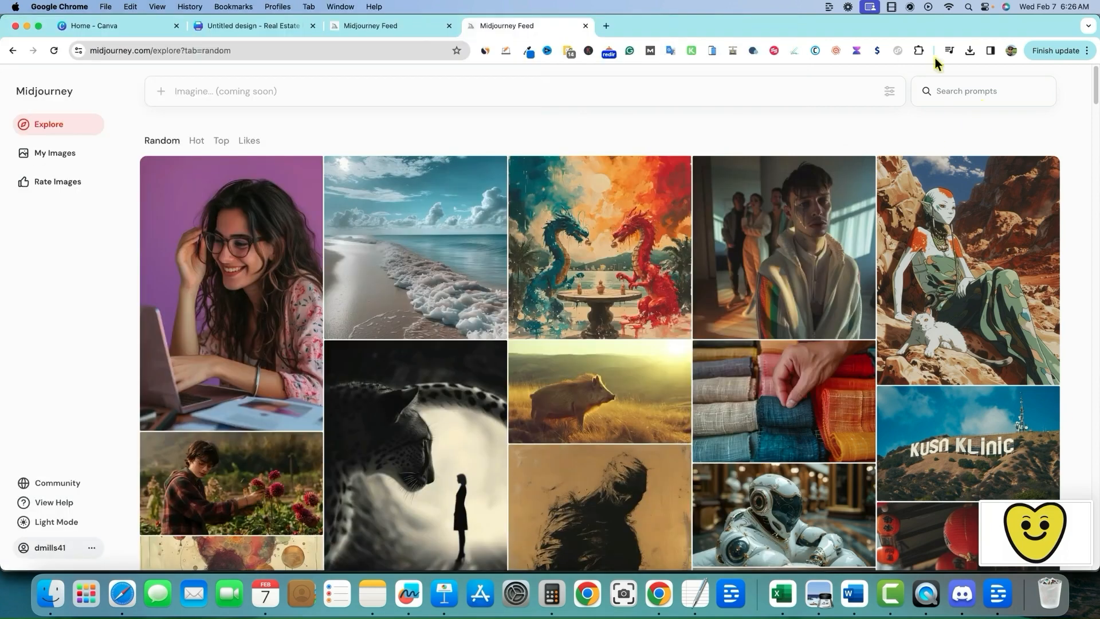
pyautogui.click(217, 27)
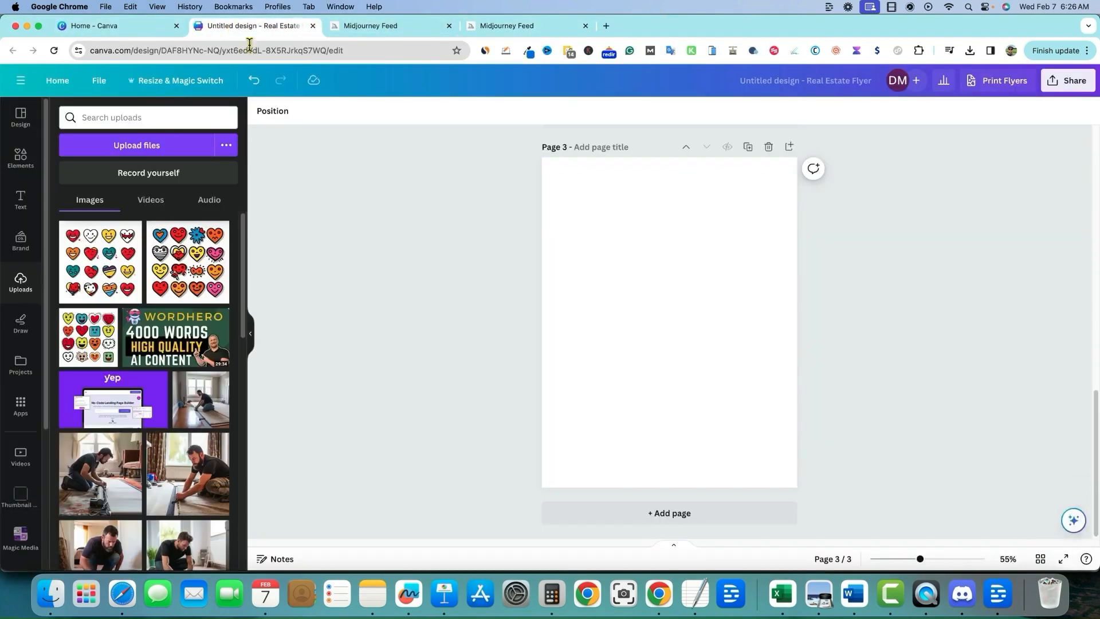
pyautogui.click(135, 150)
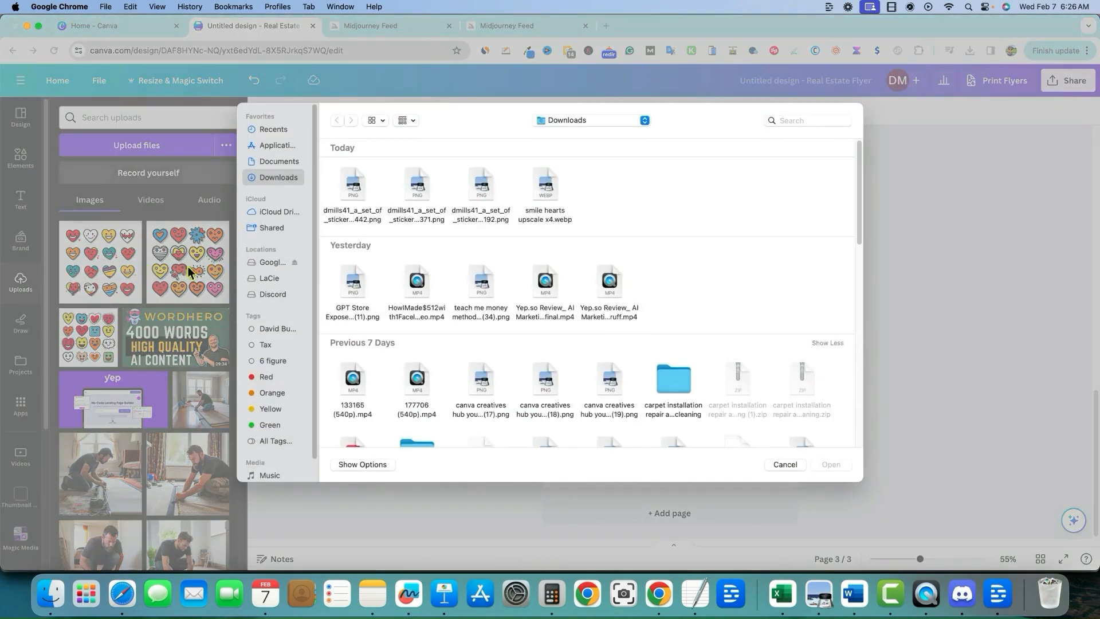
pyautogui.click(266, 129)
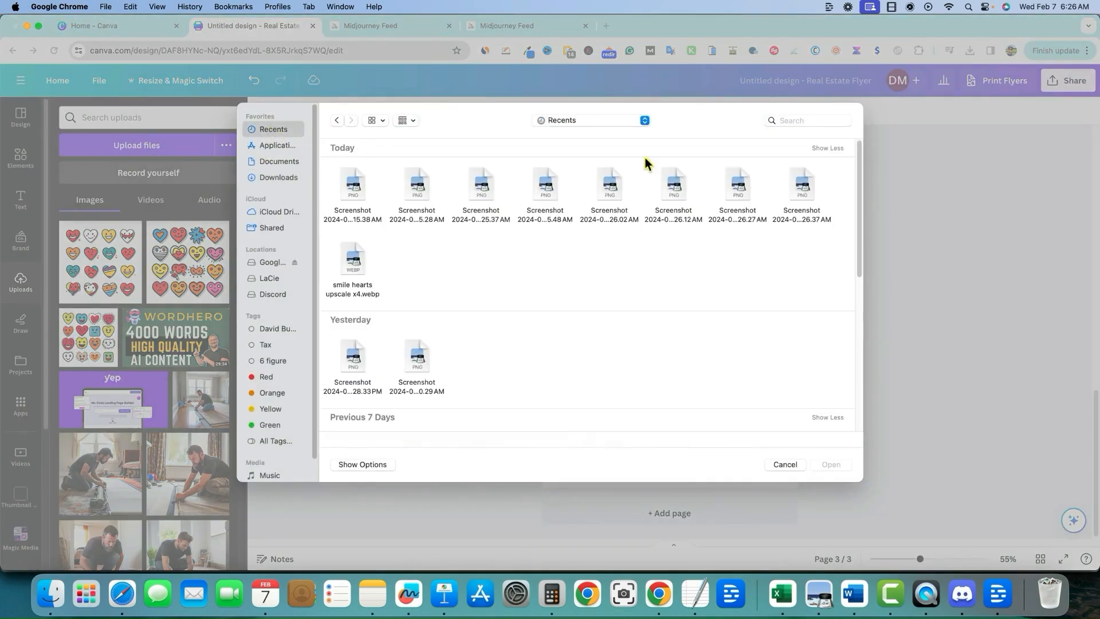
pyautogui.keyDown('shift'); pyautogui.click(799, 211); pyautogui.keyUp('shift')
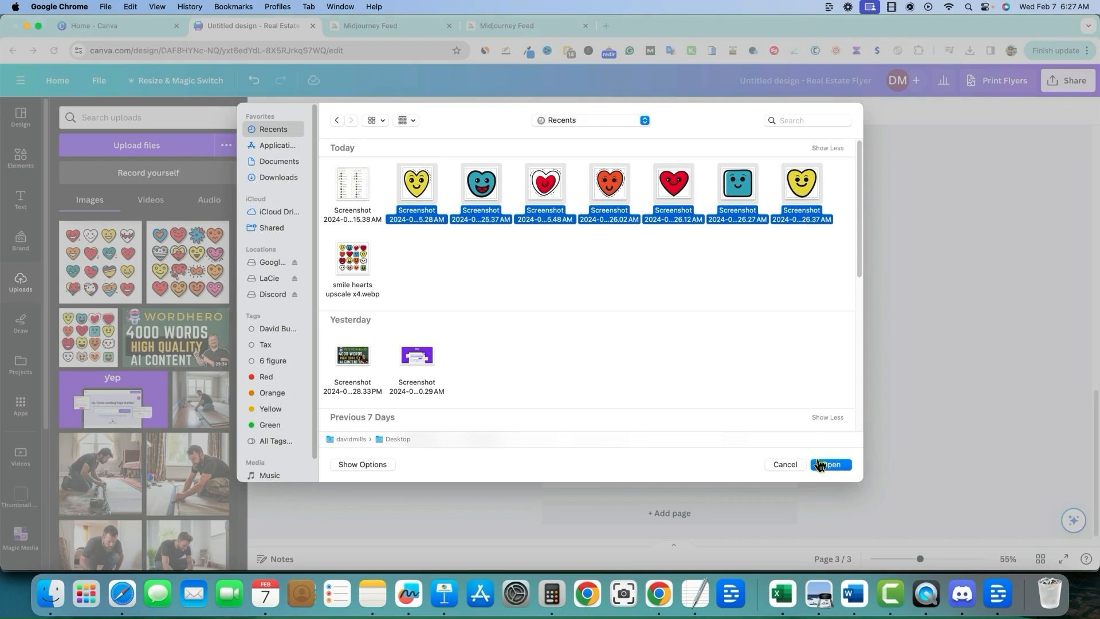
pyautogui.click(819, 465)
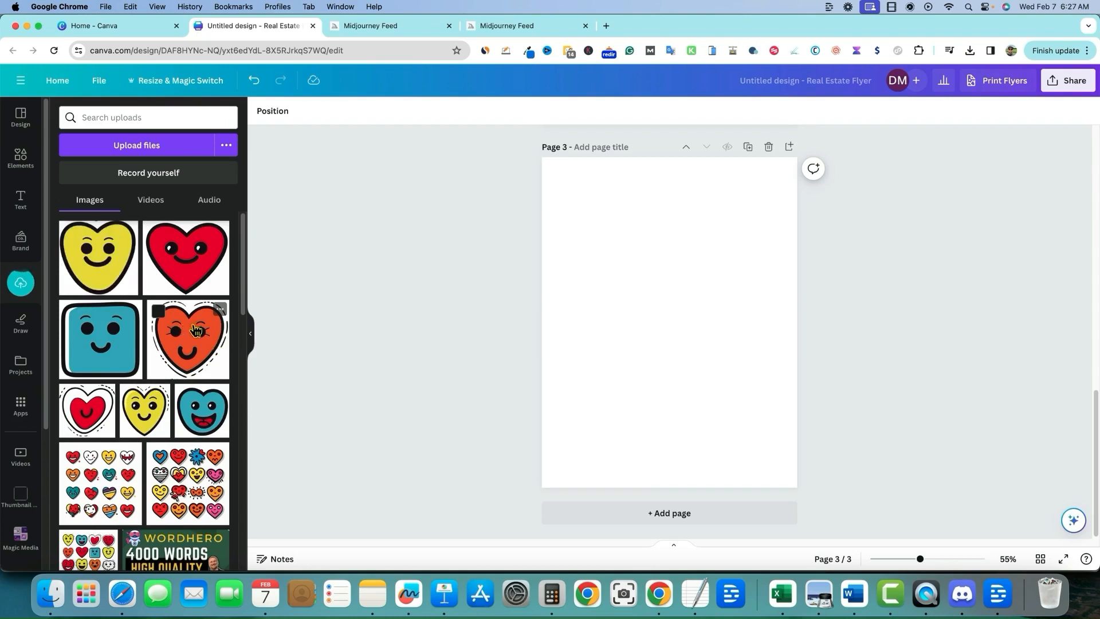
# Add the red smiling heart to page 3, enlarge it to the full page width and center it.
pyautogui.click(208, 272)
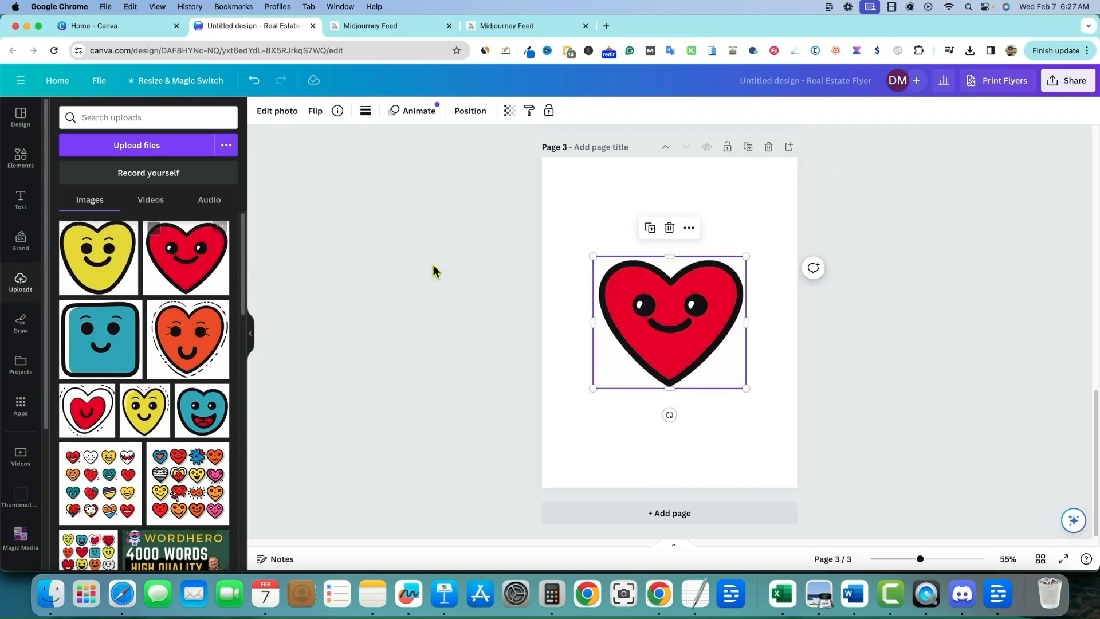
pyautogui.moveTo(591, 254); pyautogui.dragTo(544, 215)
pyautogui.moveTo(745, 388); pyautogui.dragTo(777, 466)
pyautogui.moveTo(687, 320)
pyautogui.mouseDown()
pyautogui.moveTo(666, 325)
pyautogui.moveTo(680, 310)
pyautogui.mouseUp()
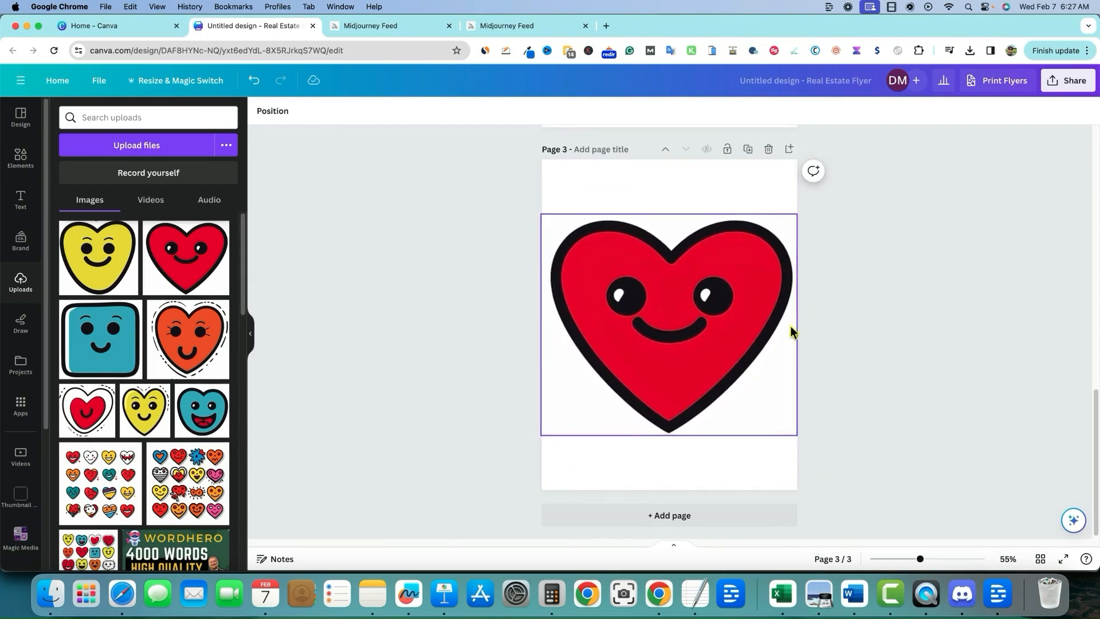
# Add page 4 and place the yellow heart without dashes on it, enlarged to nearly the page width and centered.
pyautogui.scroll(6, 796, 326)
pyautogui.scroll(-5, 792, 307)
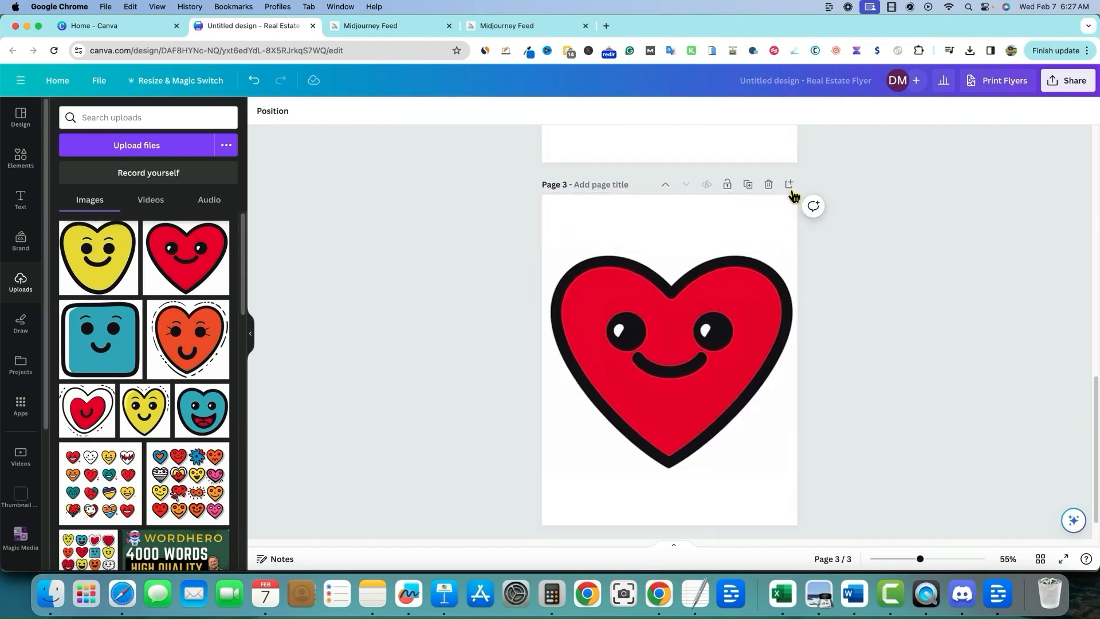
pyautogui.click(791, 189)
pyautogui.moveTo(87, 268); pyautogui.dragTo(561, 263)
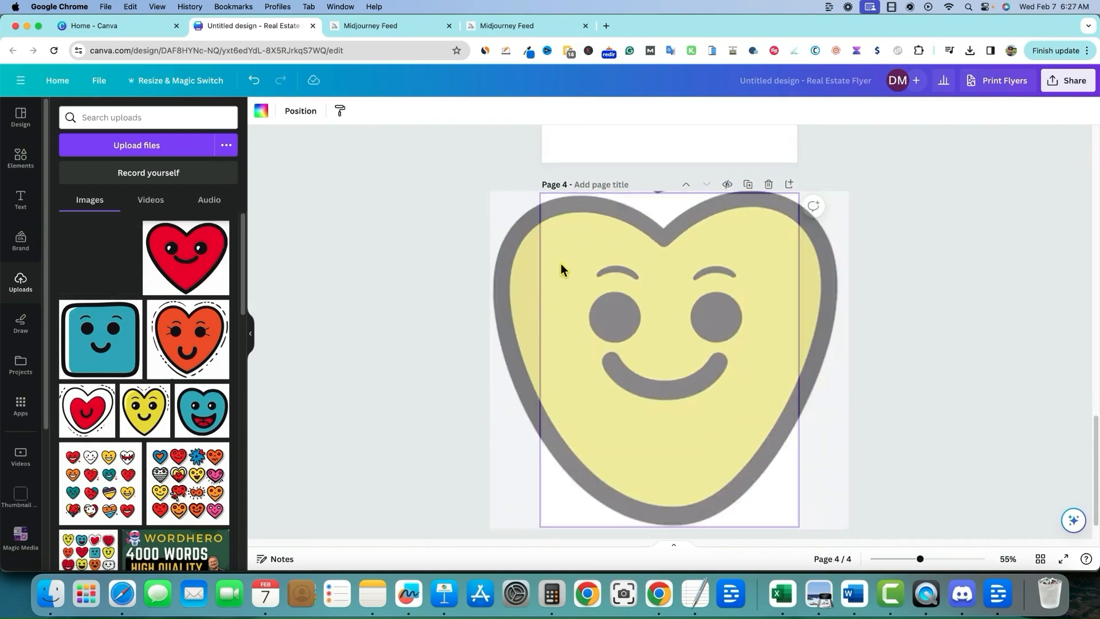
pyautogui.moveTo(564, 245); pyautogui.dragTo(546, 226)
pyautogui.moveTo(743, 412); pyautogui.dragTo(792, 461)
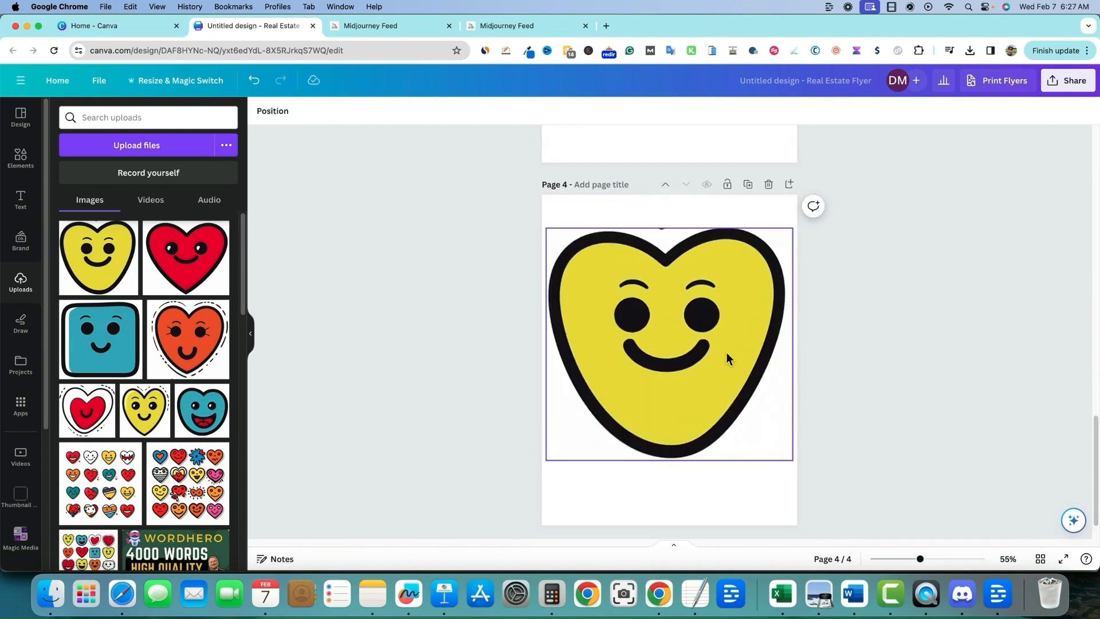
pyautogui.moveTo(727, 356)
pyautogui.mouseDown()
pyautogui.moveTo(717, 349)
pyautogui.moveTo(719, 369)
pyautogui.mouseUp()
# Add page 5 and place the blue square face on it, enlarged and centered.
pyautogui.scroll(10, 865, 366)
pyautogui.scroll(-10, 791, 334)
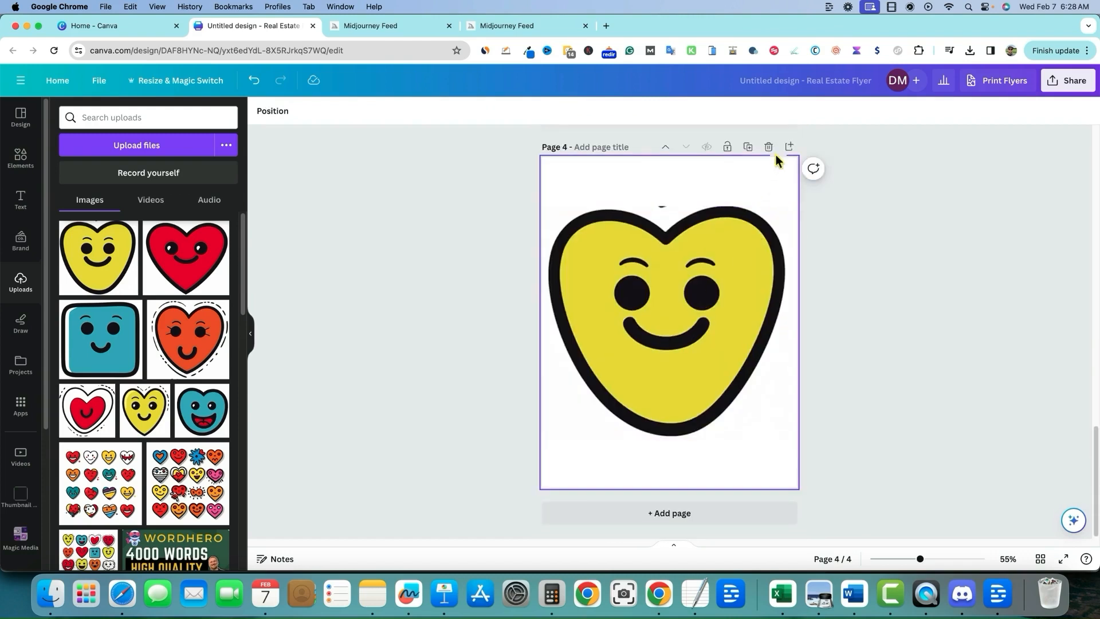
pyautogui.click(789, 147)
pyautogui.moveTo(118, 355); pyautogui.dragTo(650, 303)
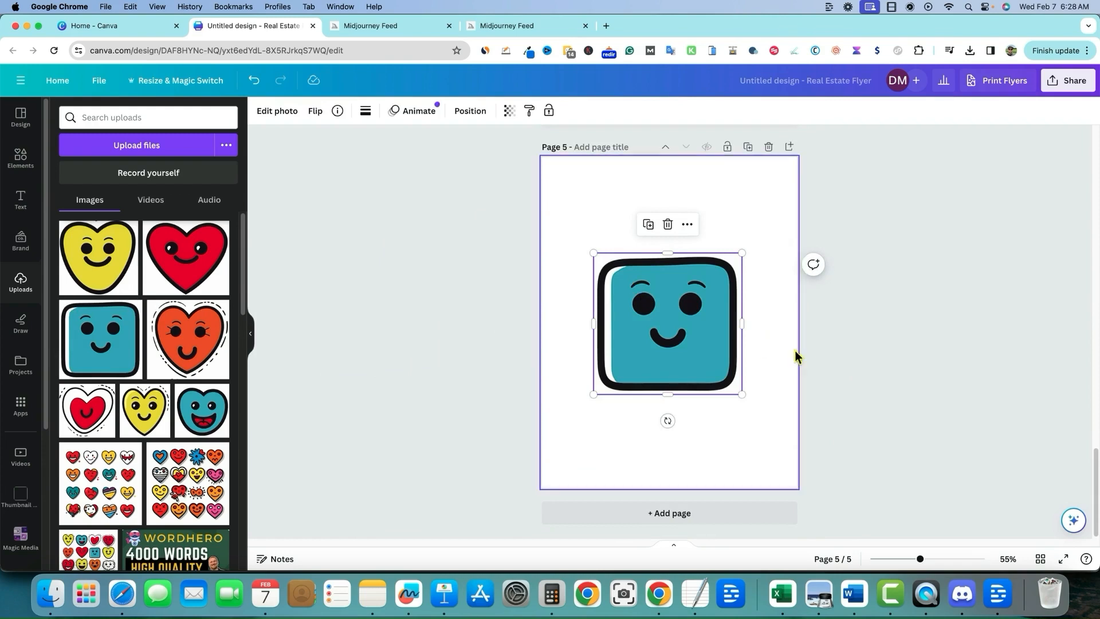
pyautogui.moveTo(592, 249); pyautogui.dragTo(542, 189)
pyautogui.moveTo(628, 257); pyautogui.dragTo(656, 291)
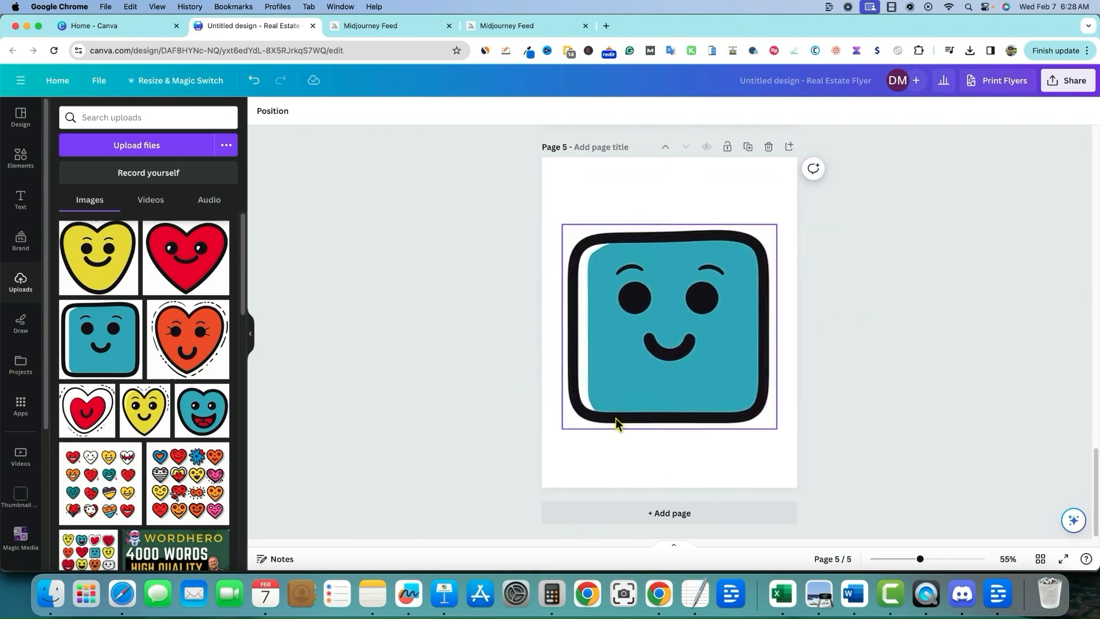
# Add page 6 and place the red heart in its upper-left corner, shrunk to under half the page width and tilted.
pyautogui.click(791, 150)
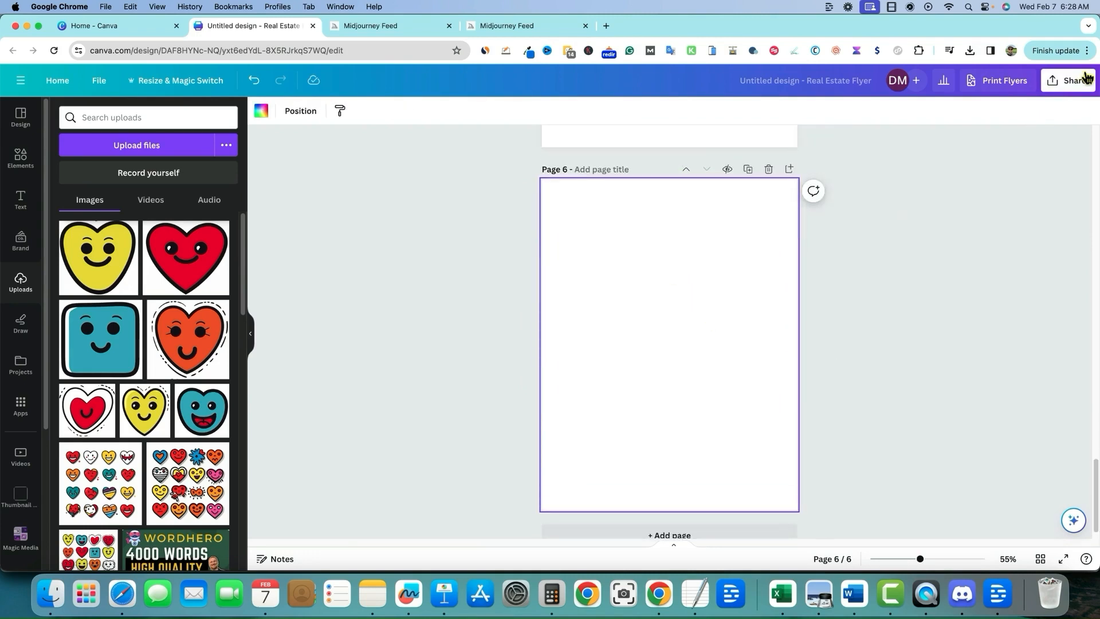
pyautogui.scroll(6, 556, 325)
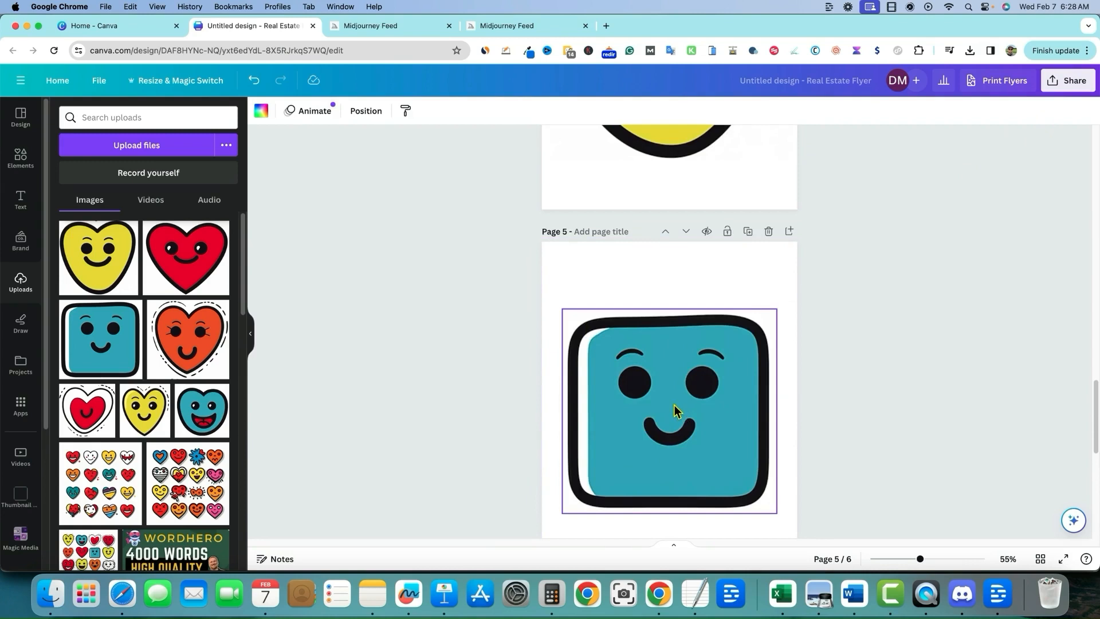
pyautogui.scroll(4, 674, 404)
pyautogui.scroll(-4, 817, 404)
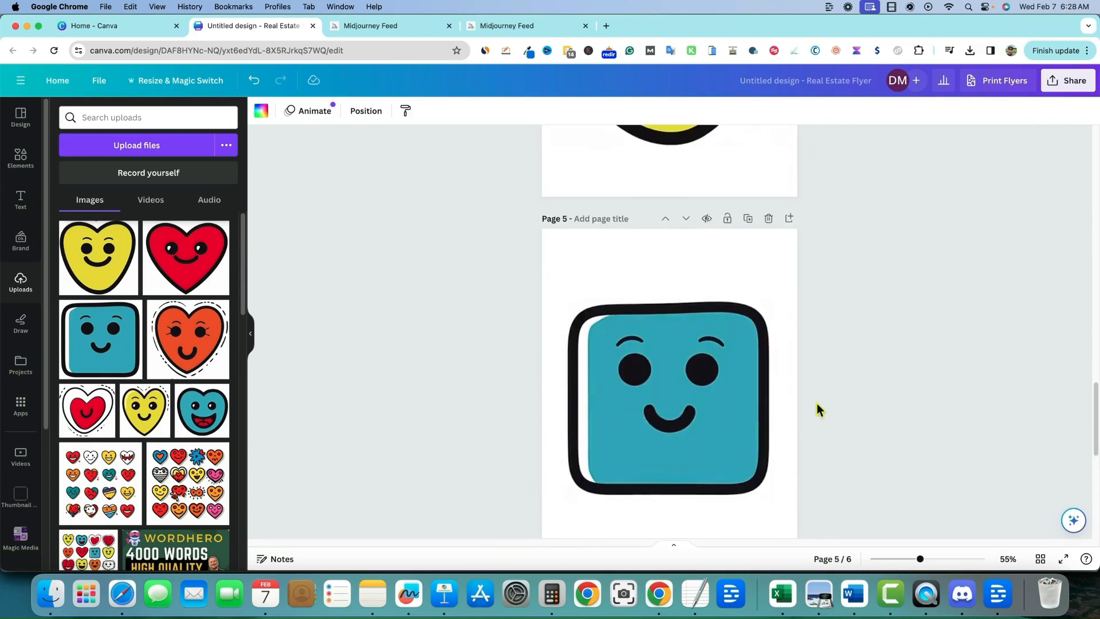
pyautogui.click(862, 301)
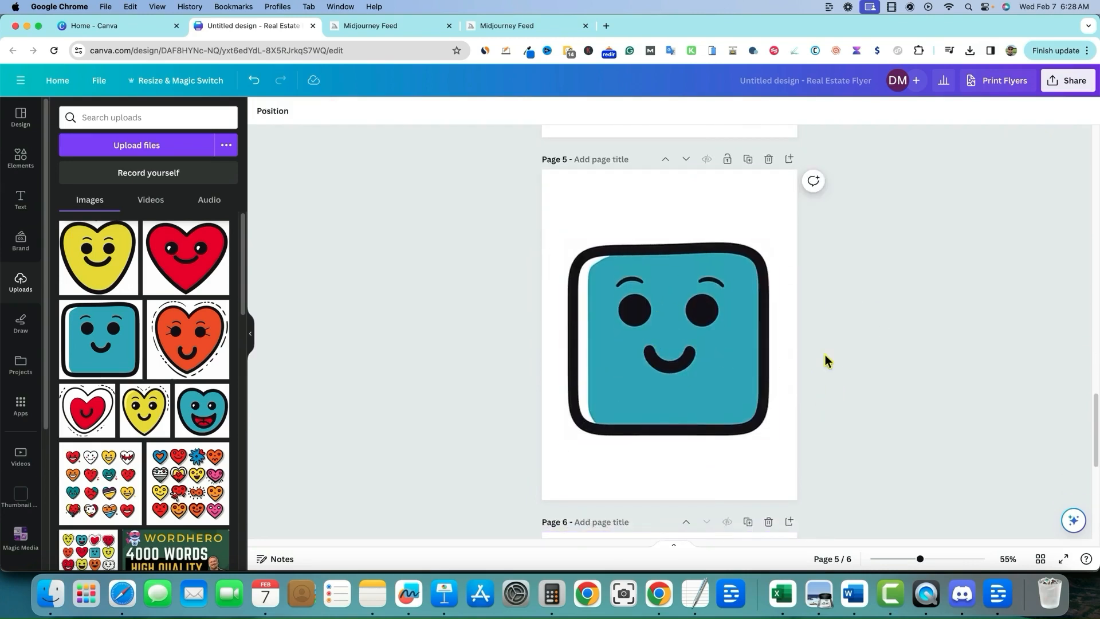
pyautogui.scroll(-2, 704, 380)
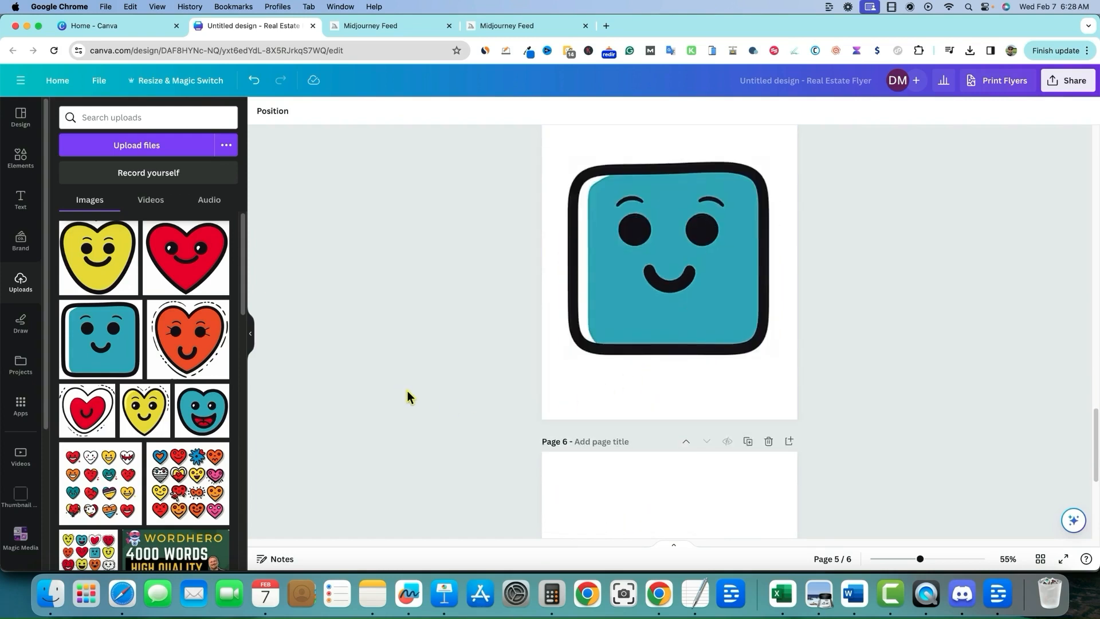
pyautogui.scroll(-5, 806, 304)
pyautogui.moveTo(186, 257); pyautogui.dragTo(589, 204)
pyautogui.moveTo(792, 384); pyautogui.dragTo(643, 253)
pyautogui.moveTo(671, 211); pyautogui.dragTo(676, 190)
pyautogui.click(469, 236)
# Add the yellow heart to page 6, shrunk and tilted, in the upper-right corner beside the red heart.
pyautogui.click(97, 258)
pyautogui.moveTo(665, 466); pyautogui.dragTo(630, 459)
pyautogui.moveTo(515, 402); pyautogui.dragTo(677, 320)
pyautogui.moveTo(753, 288); pyautogui.dragTo(720, 232)
# Add the blue square face to page 6, shrink and tilt it, and position it below the red heart.
pyautogui.click(137, 353)
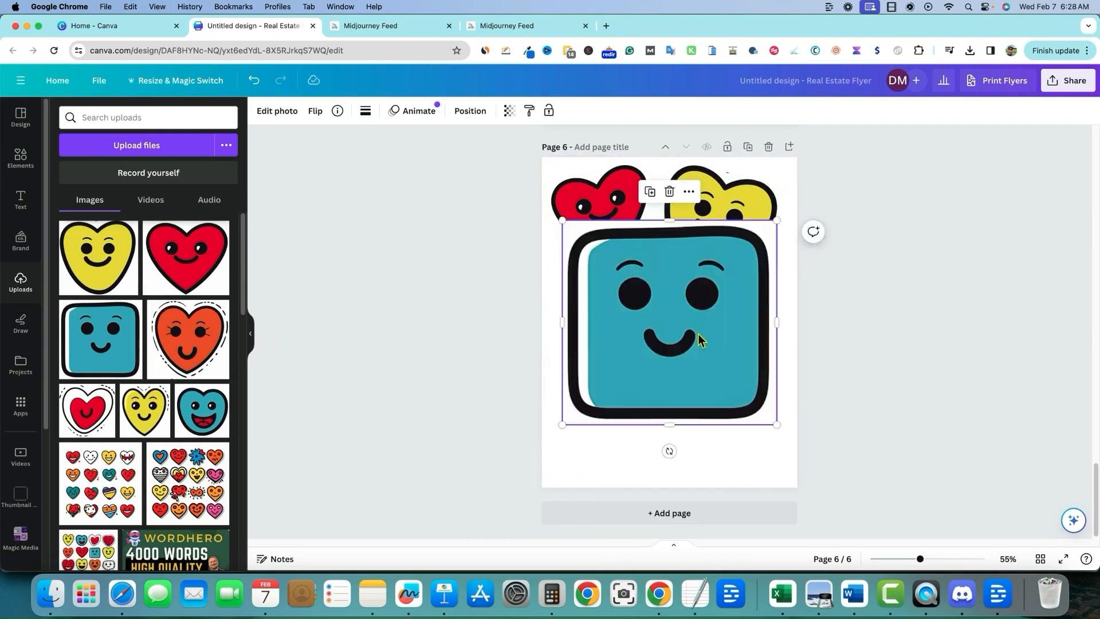
pyautogui.moveTo(775, 422); pyautogui.dragTo(648, 328)
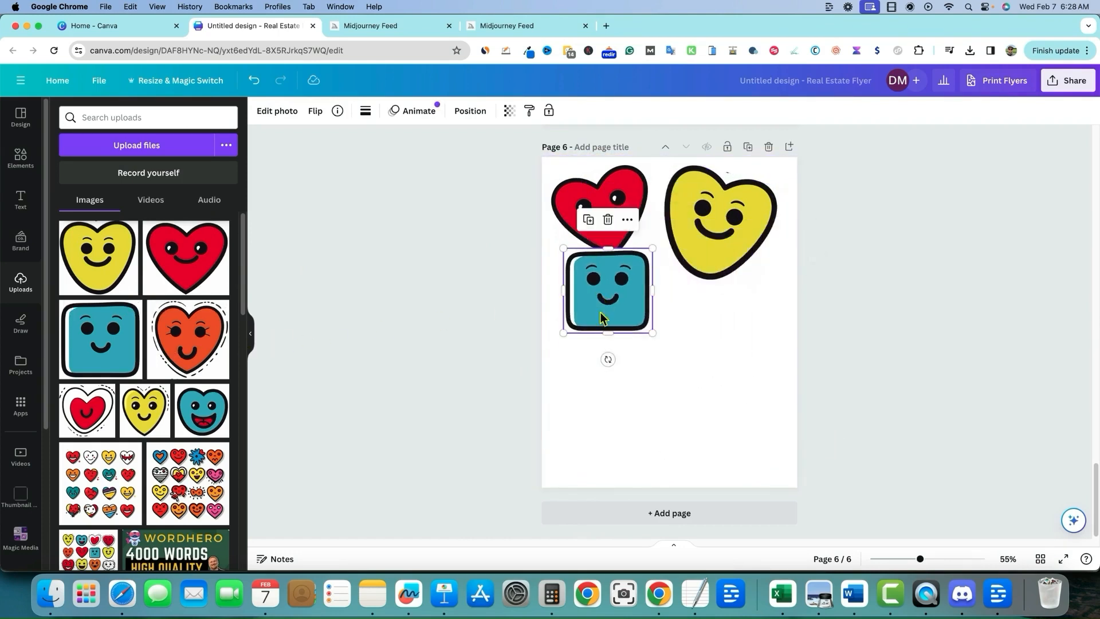
pyautogui.moveTo(607, 359); pyautogui.dragTo(581, 359)
pyautogui.moveTo(604, 295); pyautogui.dragTo(599, 308)
pyautogui.click(447, 367)
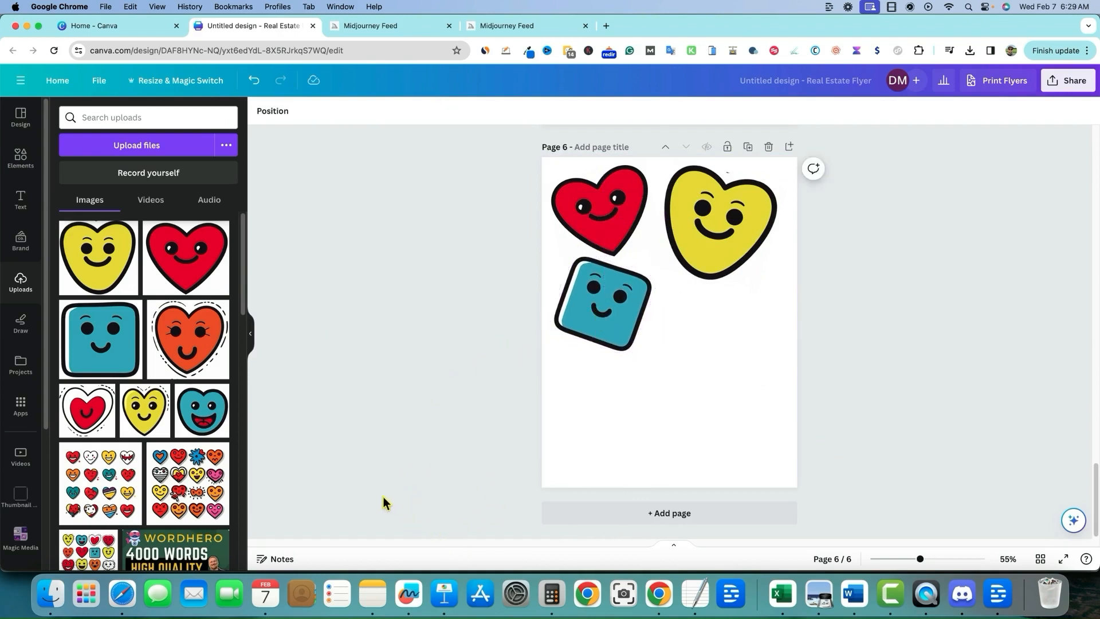
pyautogui.scroll(10, 873, 394)
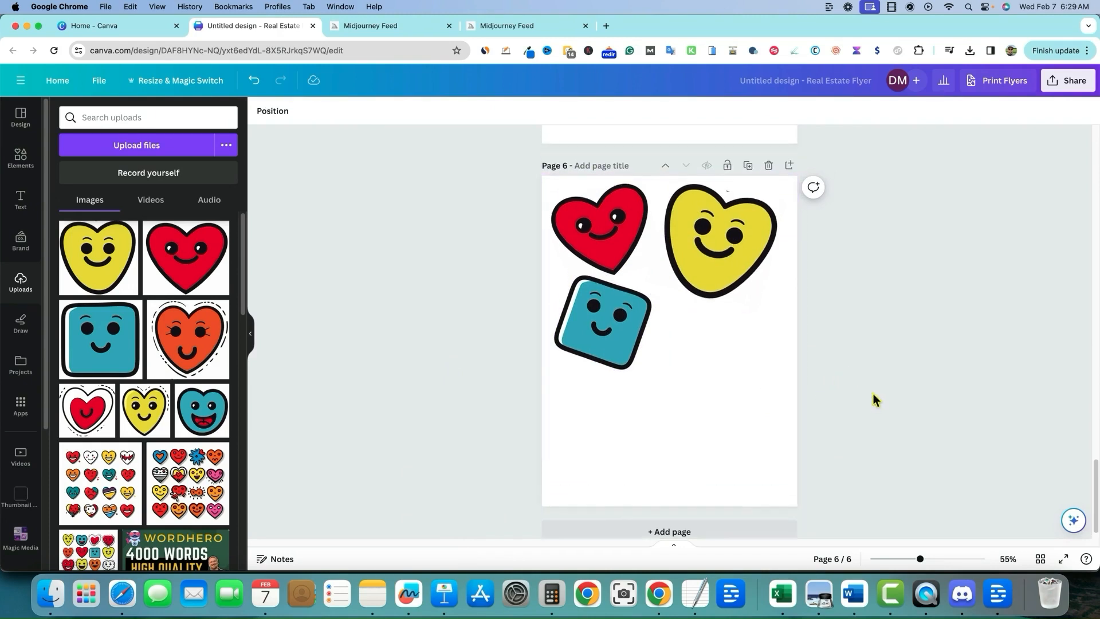
pyautogui.scroll(-1, 875, 391)
pyautogui.scroll(1, 874, 391)
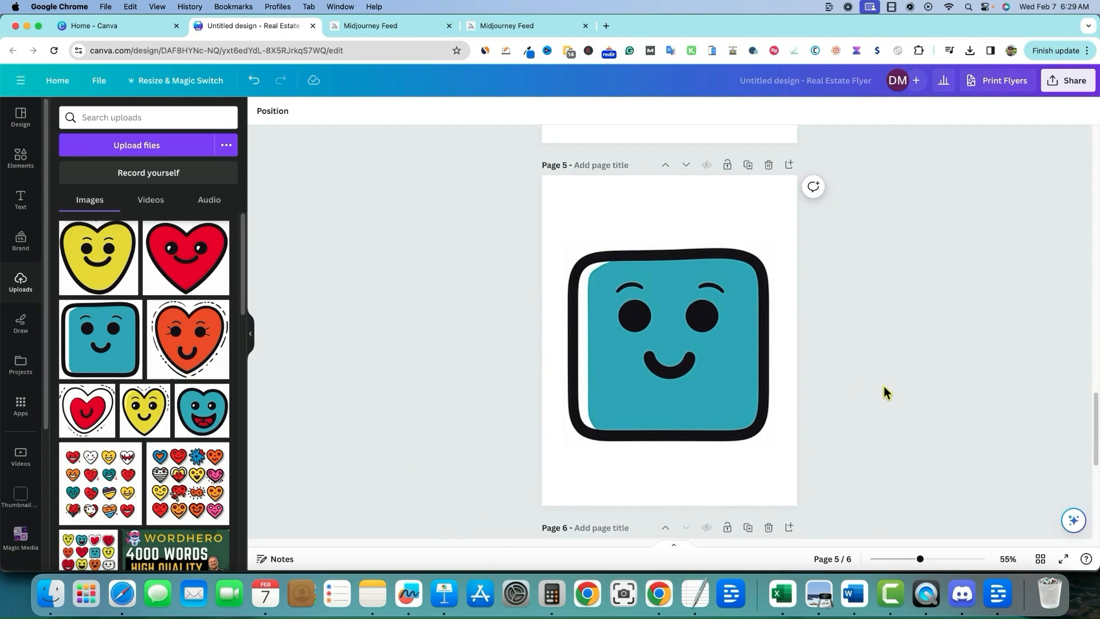
# Review the file types available for downloading the design, including PNG, PDF Print and SVG.
pyautogui.click(1068, 80)
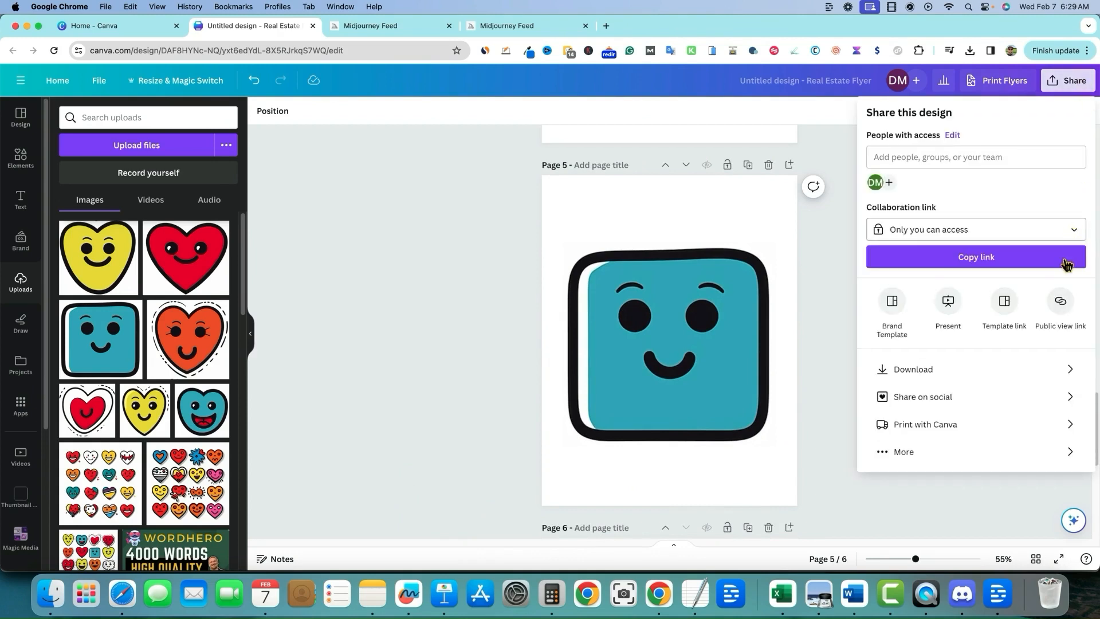
pyautogui.click(1069, 369)
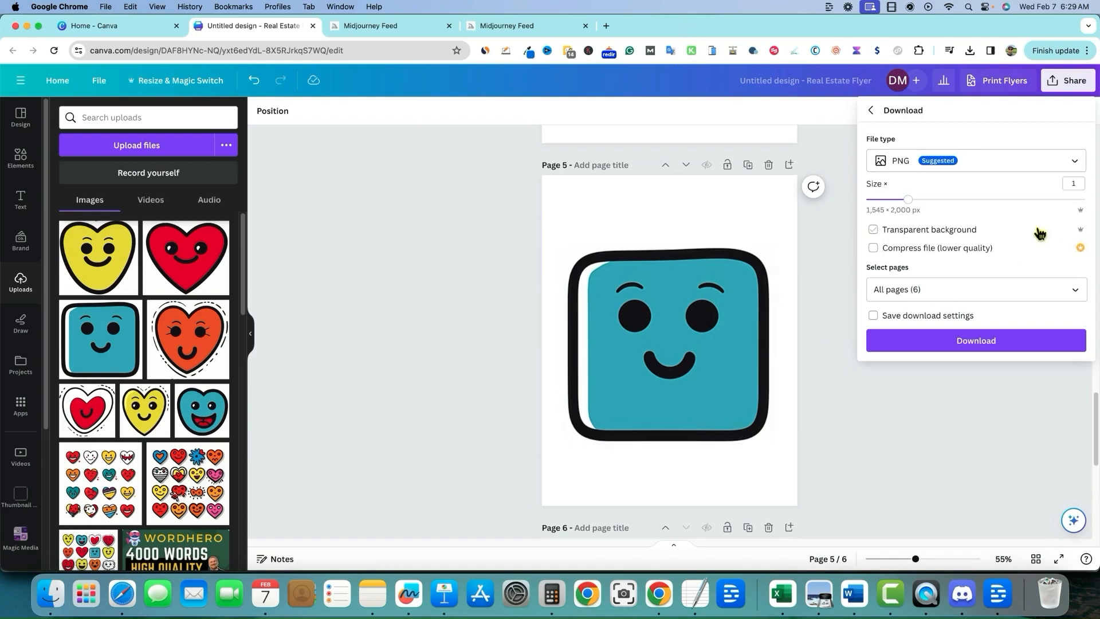
pyautogui.click(1072, 163)
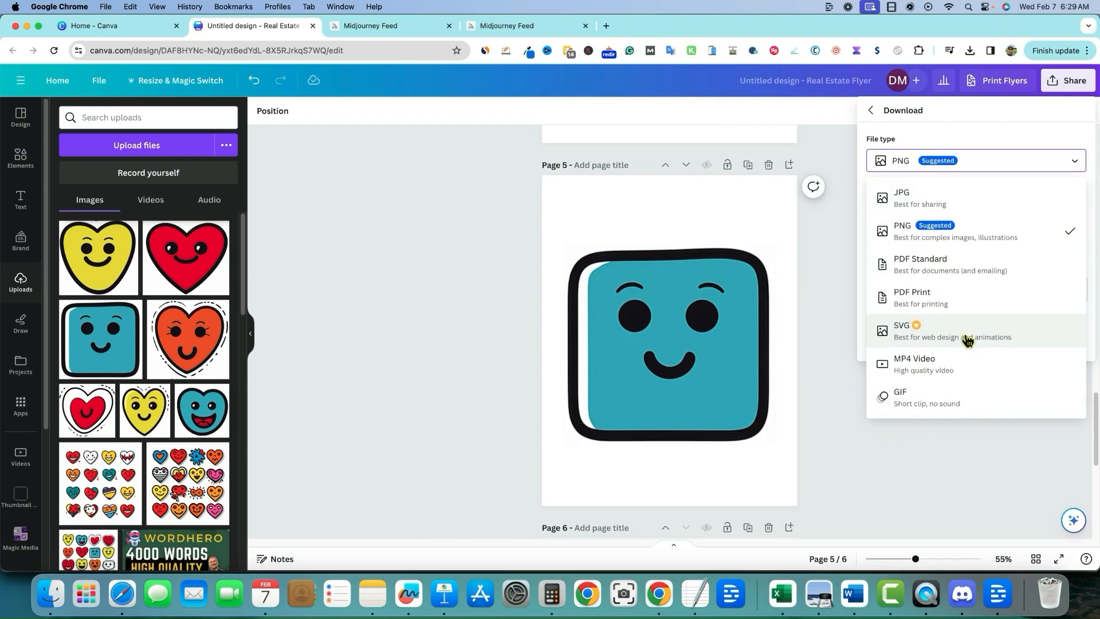
pyautogui.click(961, 469)
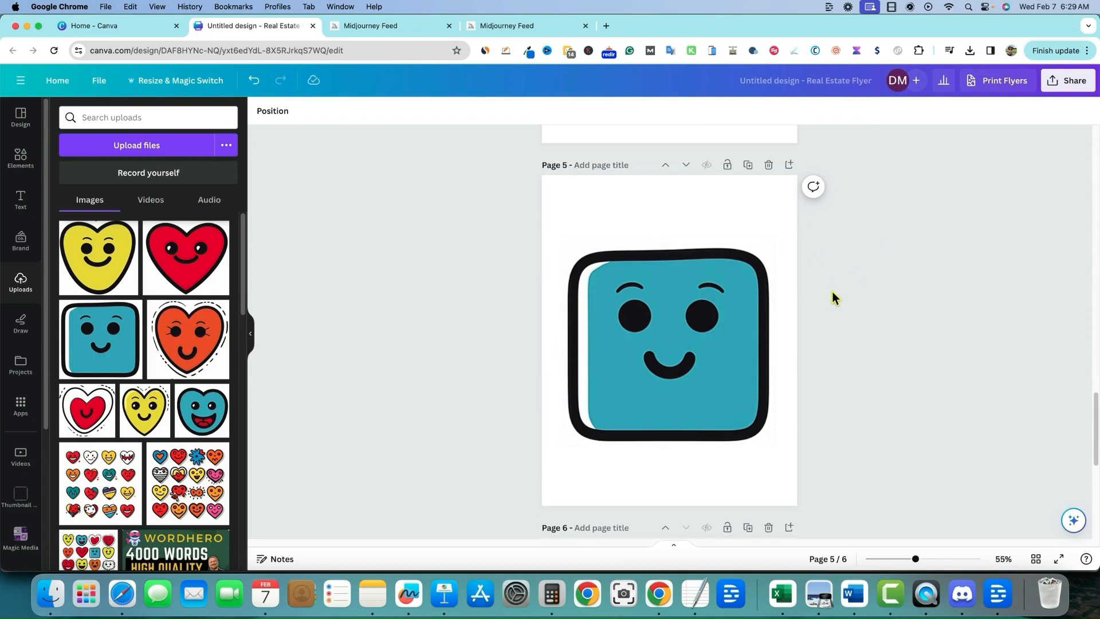
pyautogui.scroll(2, 833, 291)
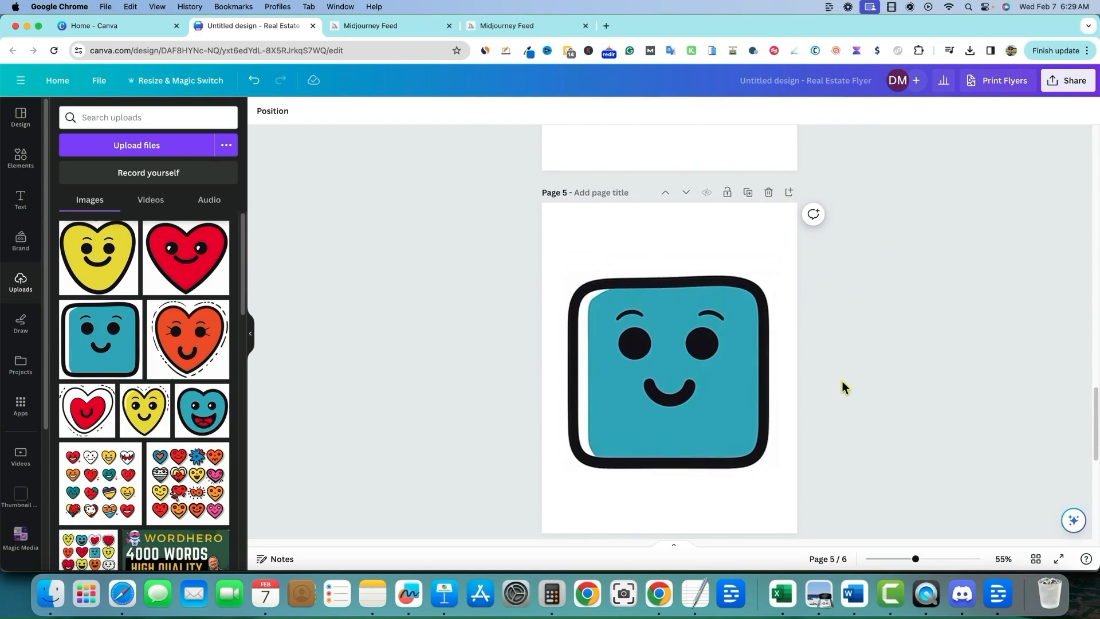
pyautogui.scroll(-3, 142, 389)
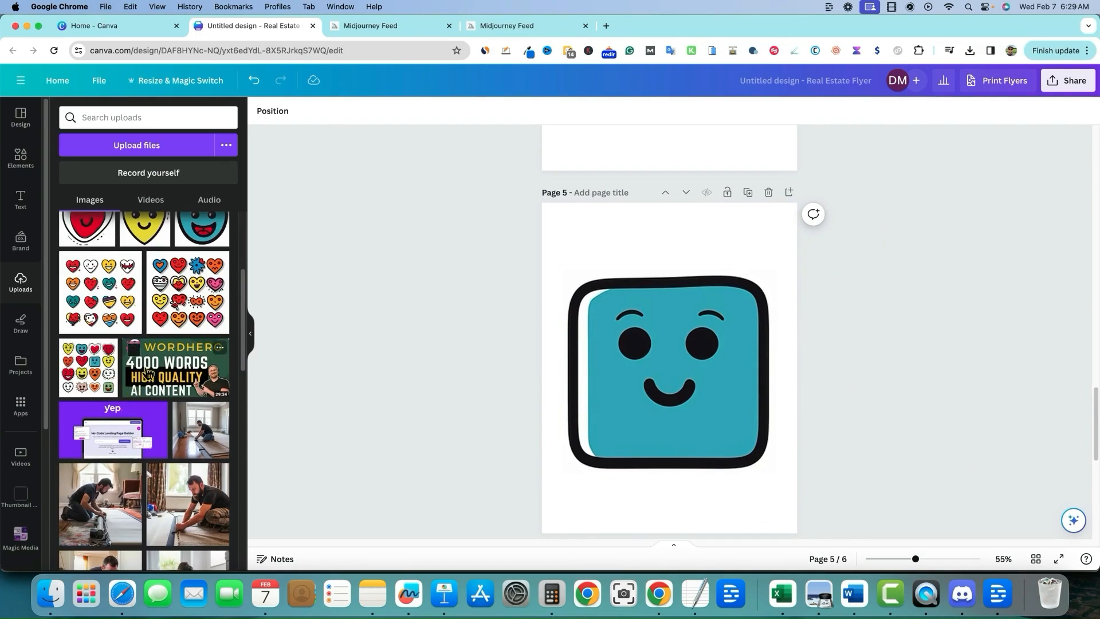
pyautogui.scroll(2, 164, 375)
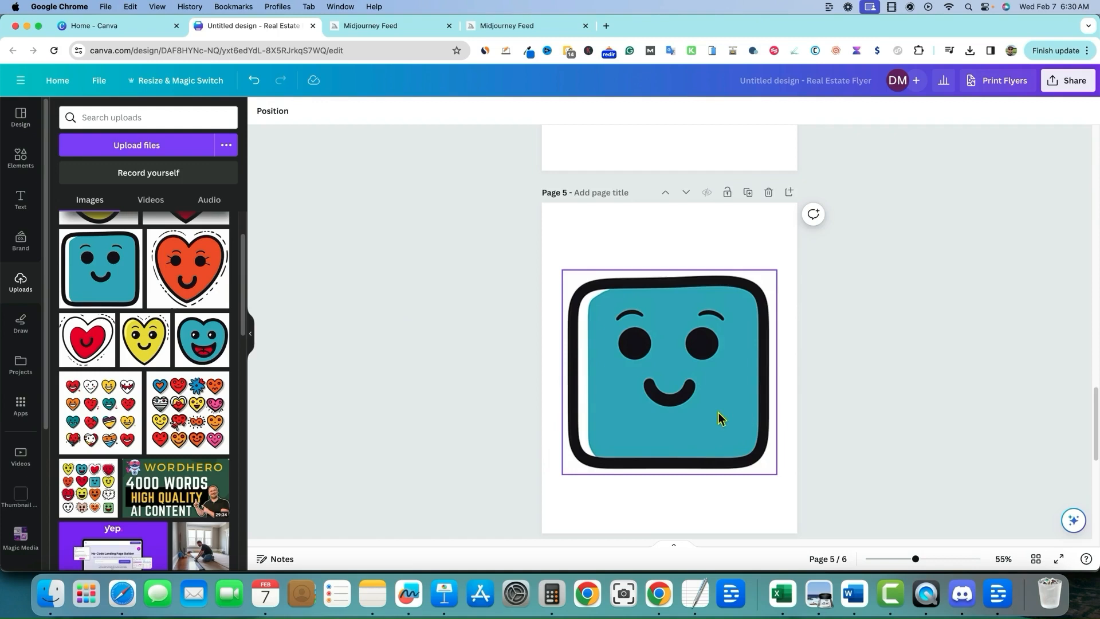
# Shrink the yellow heart on page 4 to roughly three-quarters of the page width and center it on the page.
pyautogui.scroll(5, 719, 417)
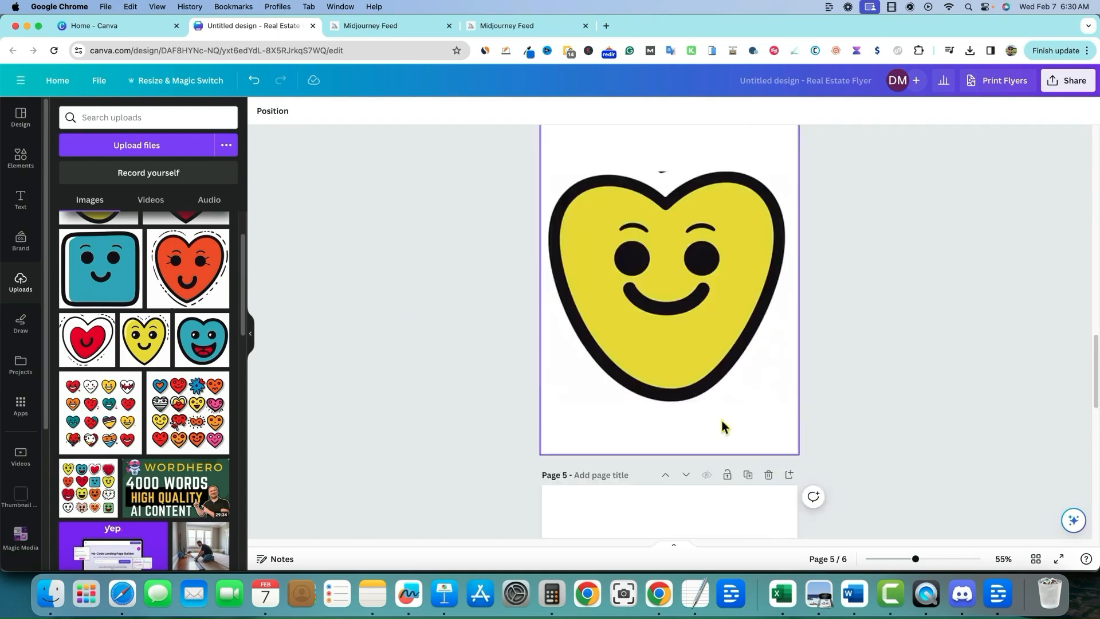
pyautogui.click(697, 348)
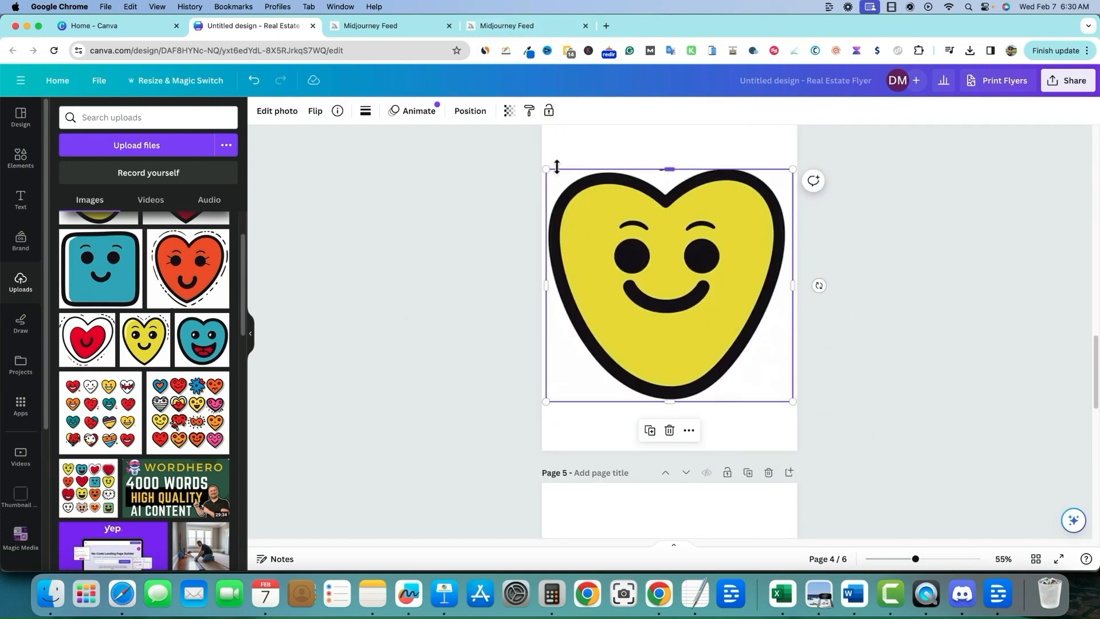
pyautogui.moveTo(547, 170); pyautogui.dragTo(590, 221)
pyautogui.moveTo(685, 276)
pyautogui.mouseDown()
pyautogui.moveTo(676, 281)
pyautogui.moveTo(680, 267)
pyautogui.mouseUp()
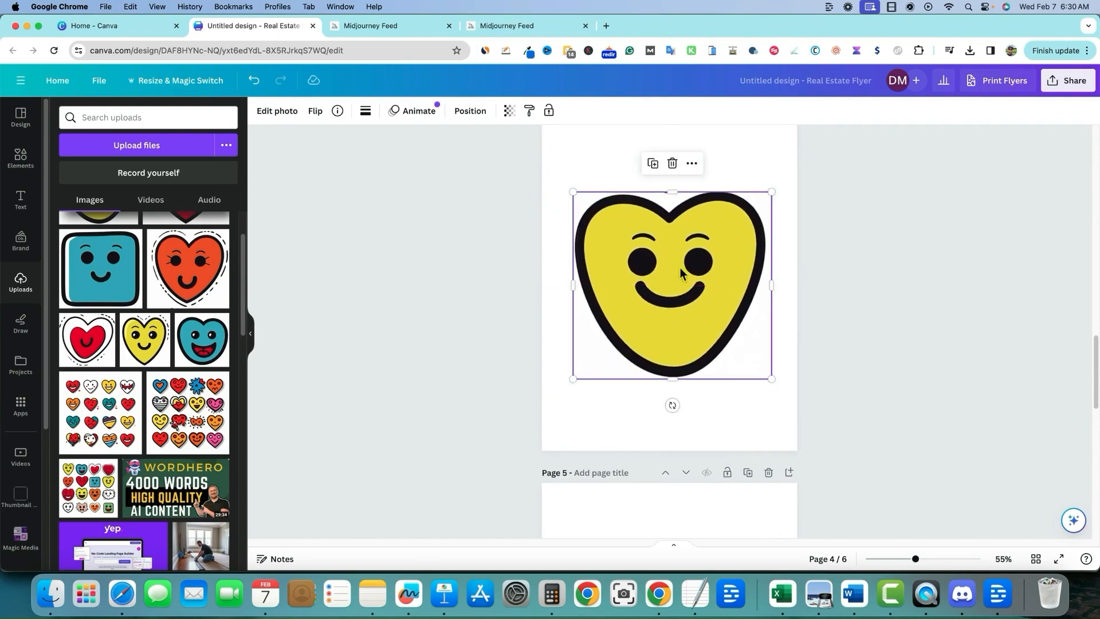
pyautogui.click(872, 322)
pyautogui.scroll(-3, 790, 407)
pyautogui.scroll(-3, 783, 416)
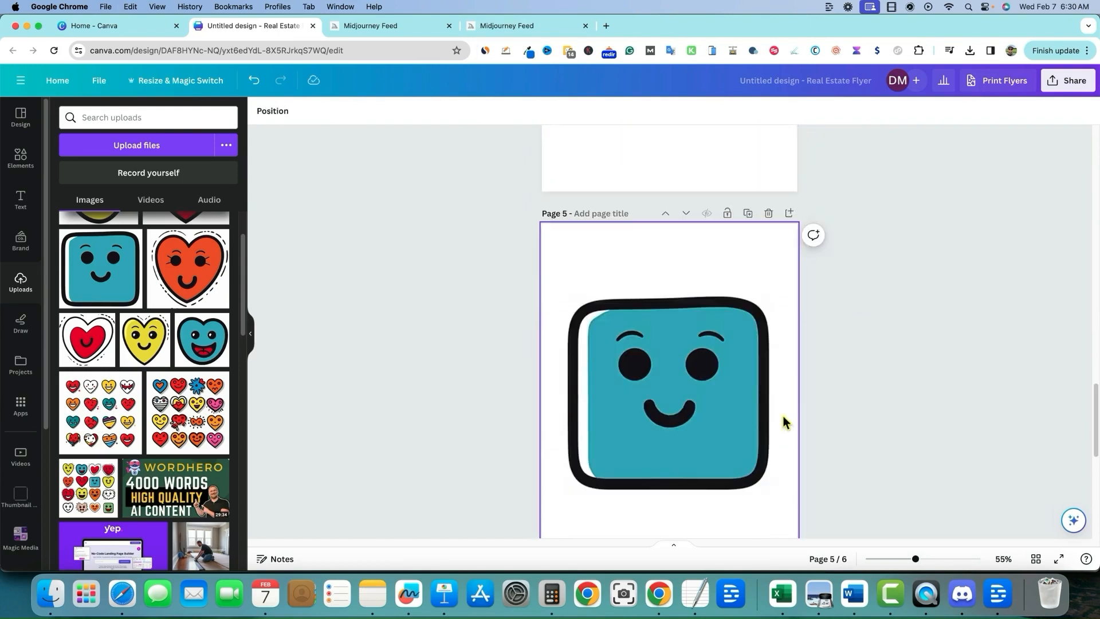
pyautogui.scroll(-2, 687, 414)
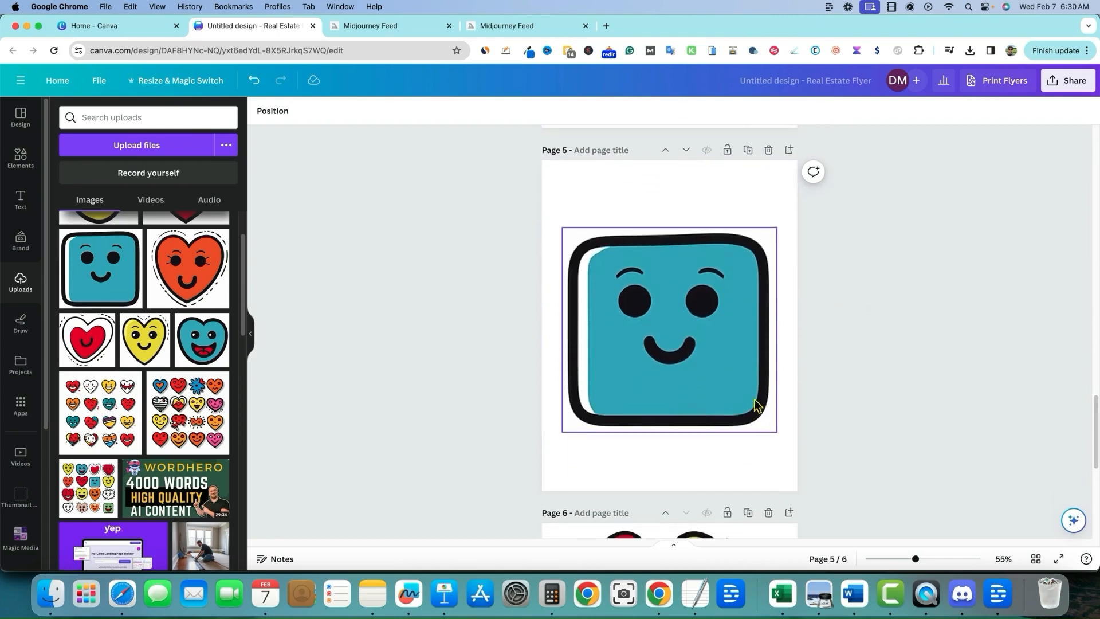
pyautogui.scroll(-5, 754, 400)
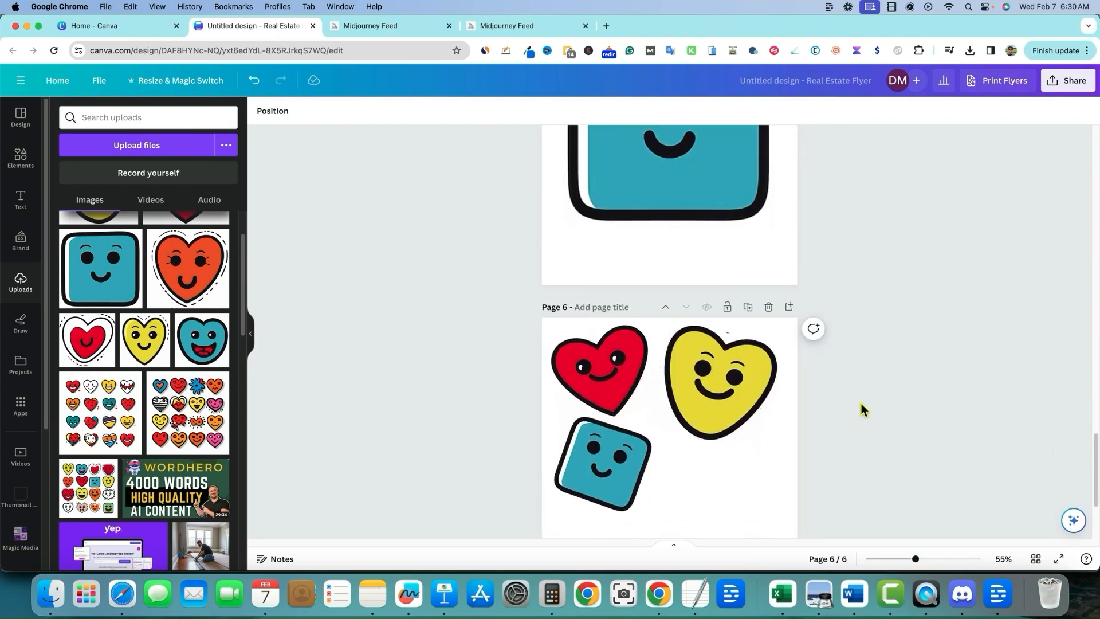
pyautogui.scroll(-1, 855, 406)
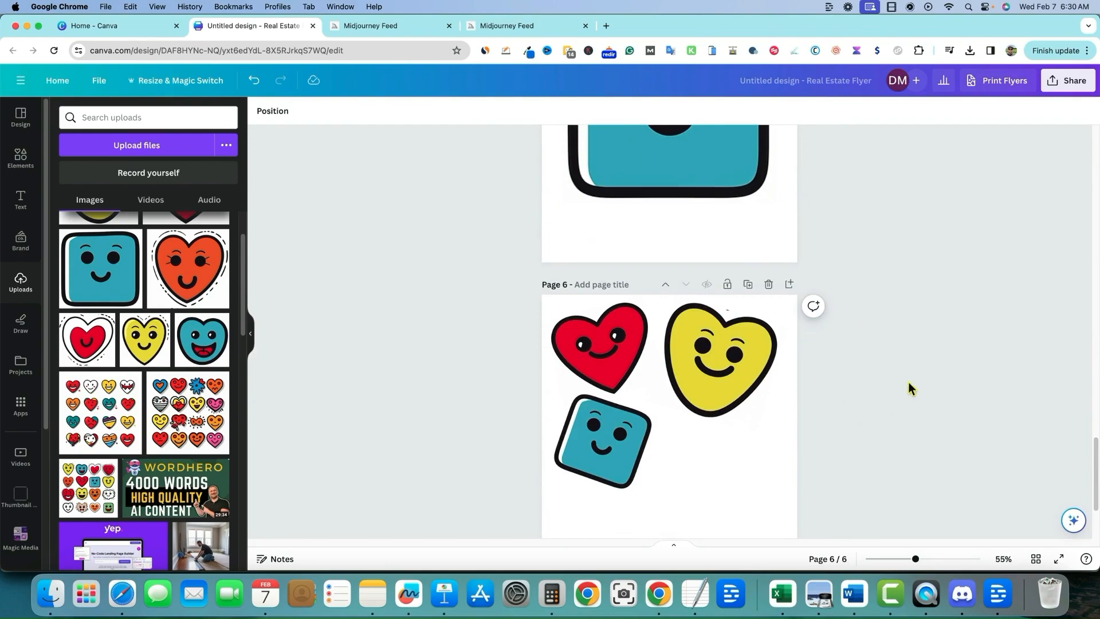